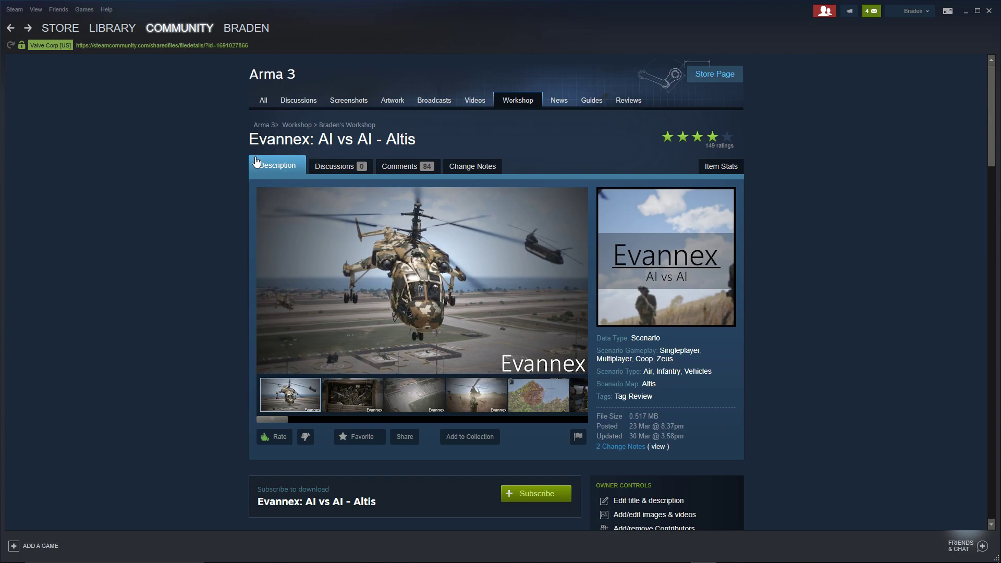
Step: Open the Evannex GitHub repository from the Source Code section of the Workshop item's description
{"action": "scroll", "coordinate": [256, 162], "scroll_direction": "down", "scroll_amount": 20}
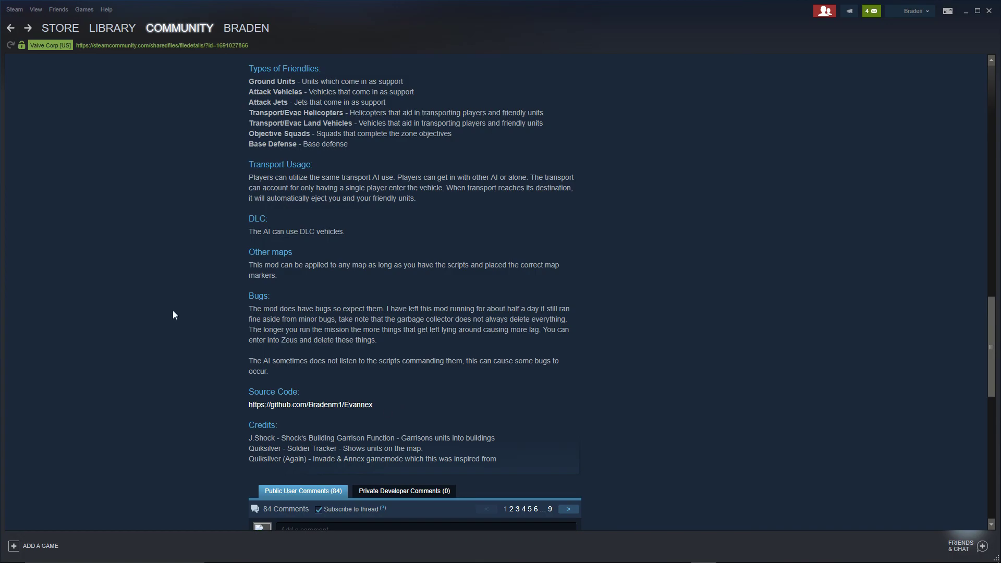
{"action": "left_click", "coordinate": [311, 405]}
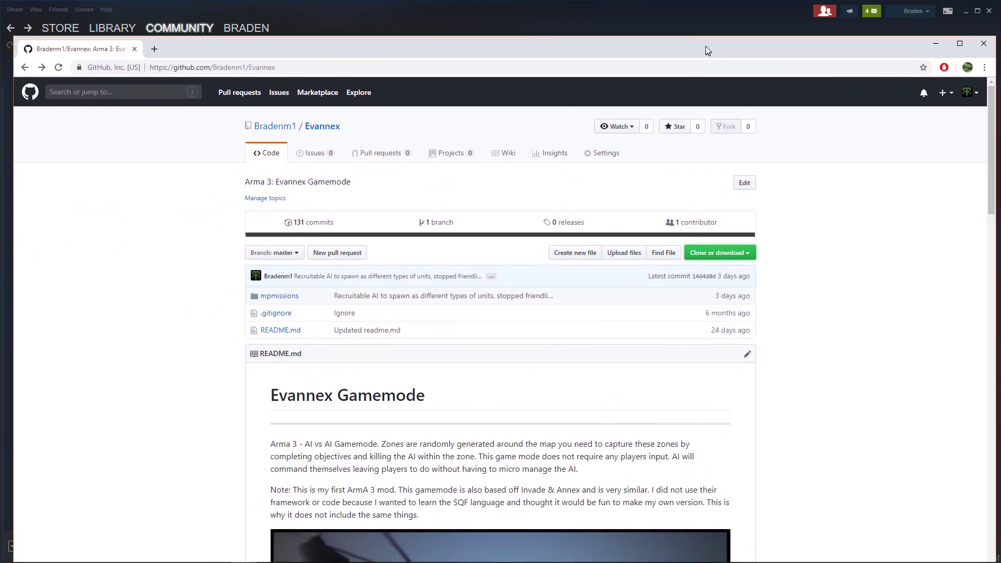
{"action": "left_click_drag", "start_coordinate": [707, 47], "coordinate": [705, 32]}
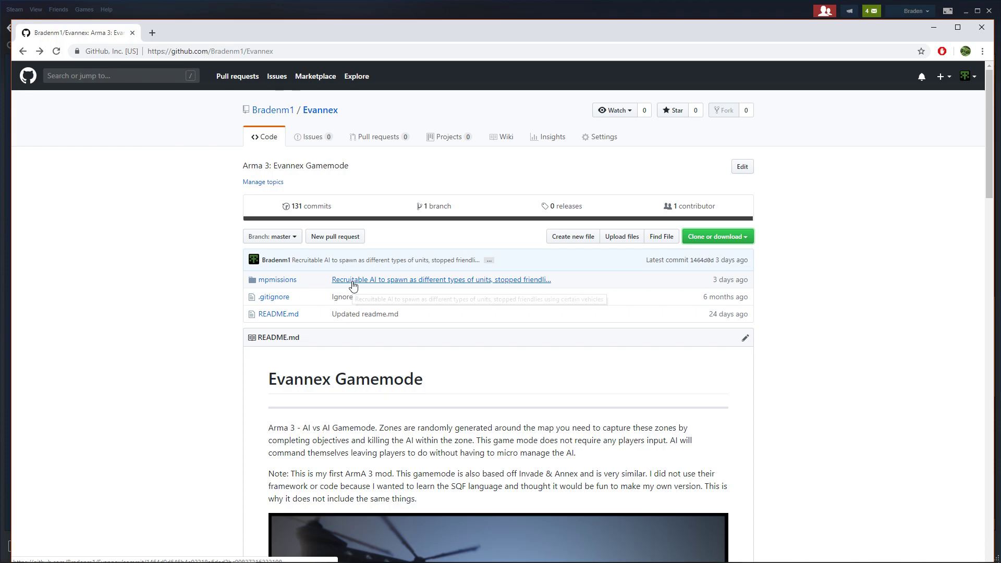
Step: Show the Evannex.Altis folder inside the repository's mpmissions folder and return to the repository's main page
{"action": "left_click", "coordinate": [290, 282]}
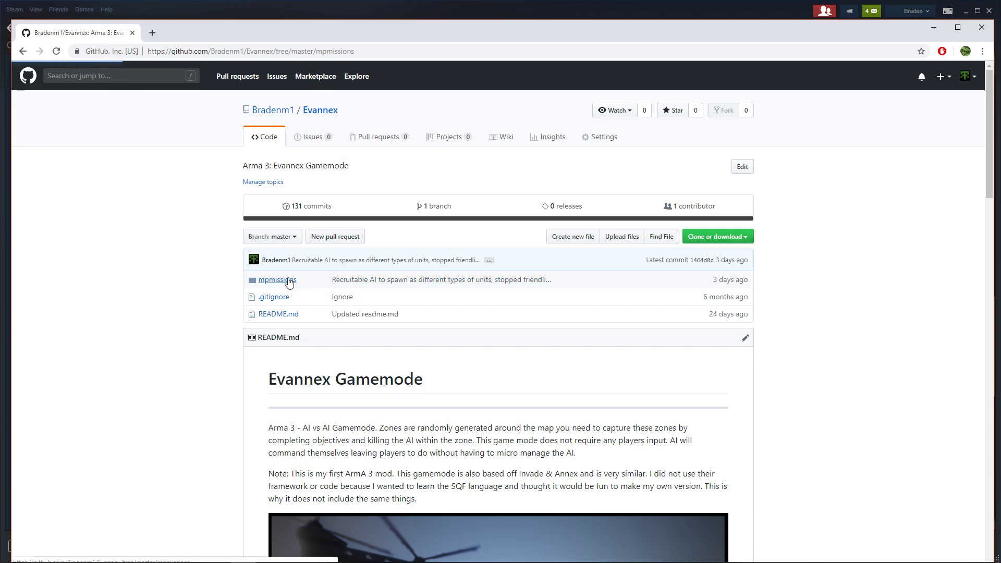
{"action": "left_click_drag", "start_coordinate": [320, 250], "coordinate": [266, 248]}
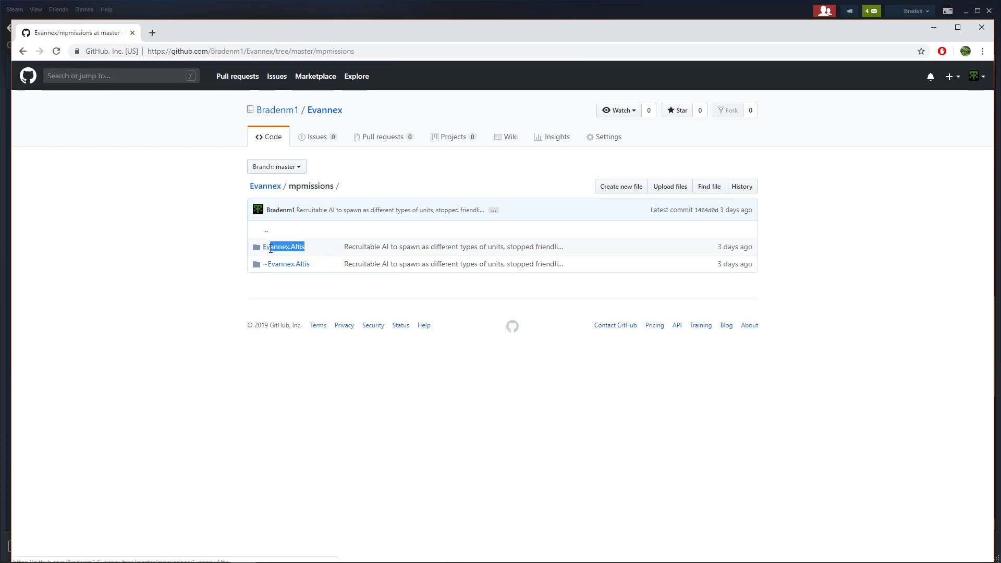
{"action": "key", "text": "alt+Left"}
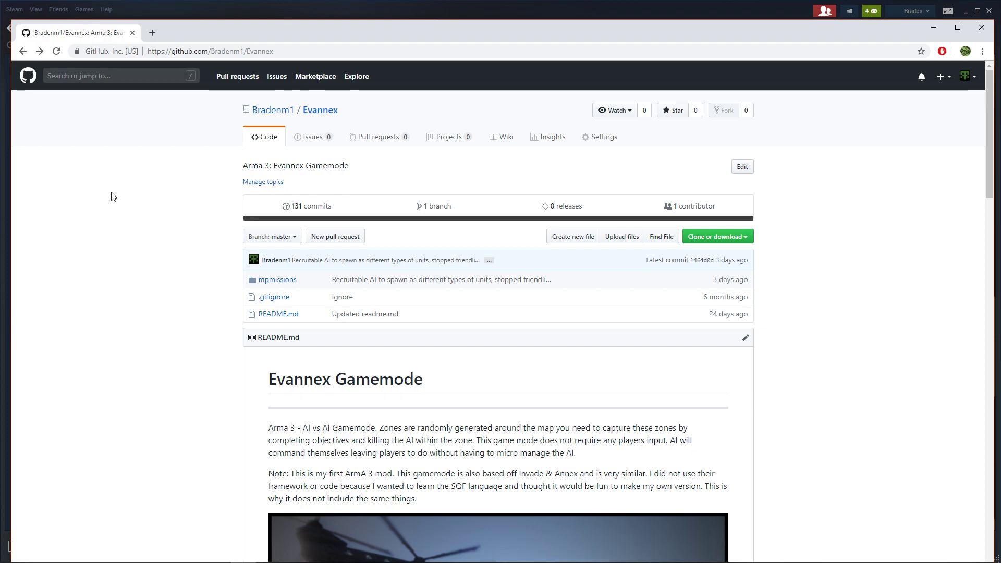
Step: Examine the marker names in the README's Markers section, highlighting the defence_spawn_ prefix of the base defence marker
{"action": "scroll", "coordinate": [212, 267], "scroll_direction": "down", "scroll_amount": 1}
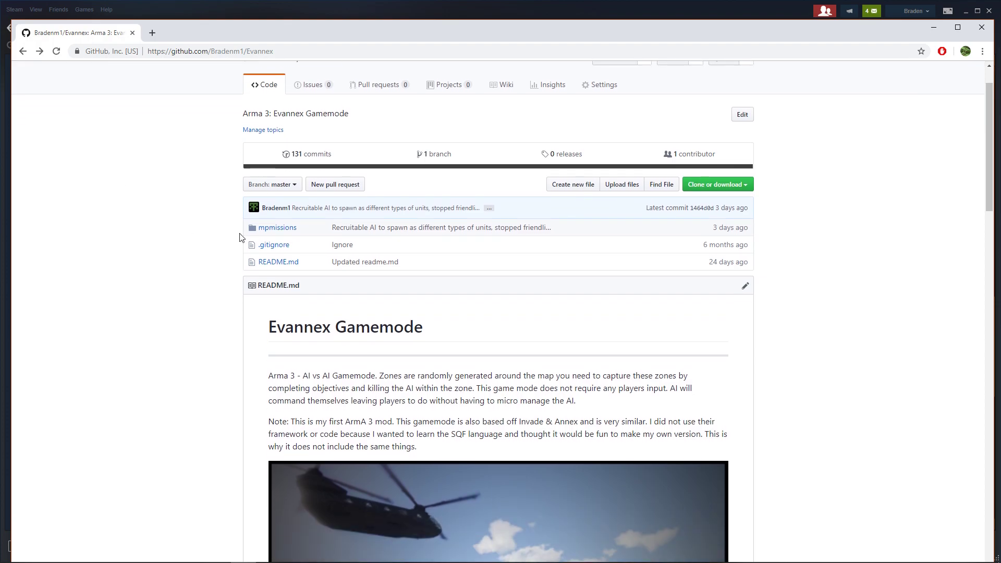
{"action": "scroll", "coordinate": [224, 226], "scroll_direction": "down", "scroll_amount": 15}
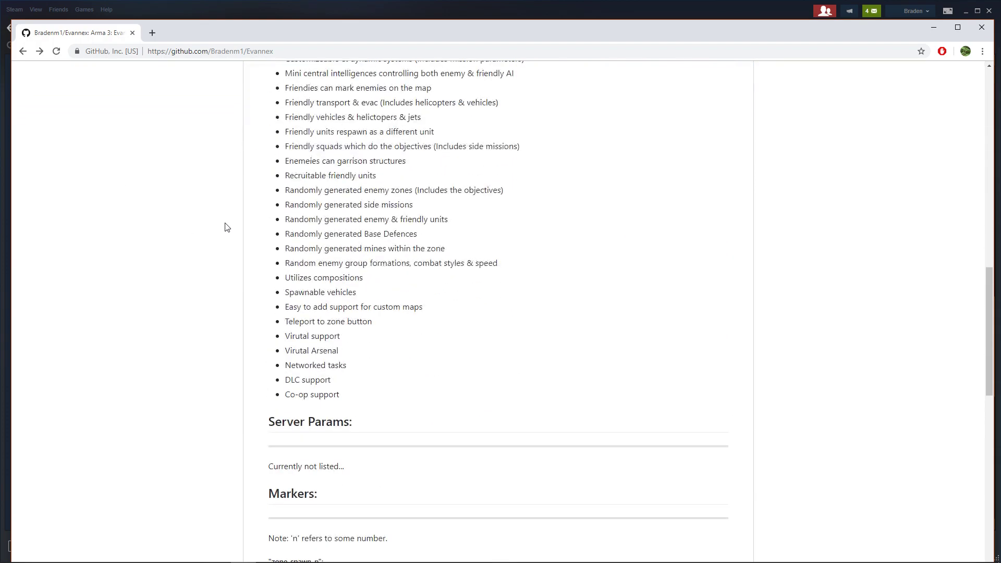
{"action": "scroll", "coordinate": [262, 294], "scroll_direction": "down", "scroll_amount": 1}
{"action": "double_click", "coordinate": [296, 285]}
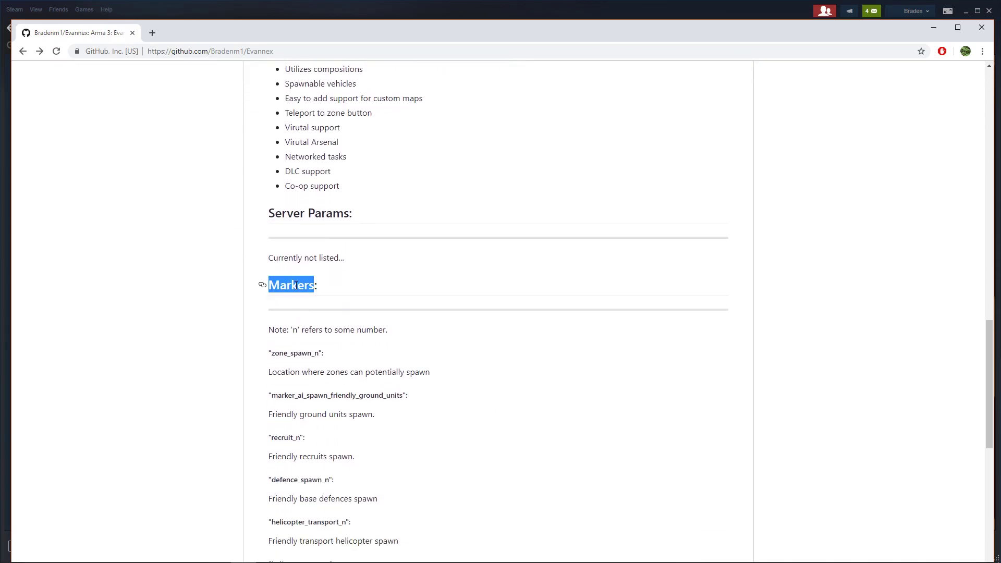
{"action": "scroll", "coordinate": [296, 286], "scroll_direction": "down", "scroll_amount": 2}
{"action": "scroll", "coordinate": [301, 250], "scroll_direction": "down", "scroll_amount": 2}
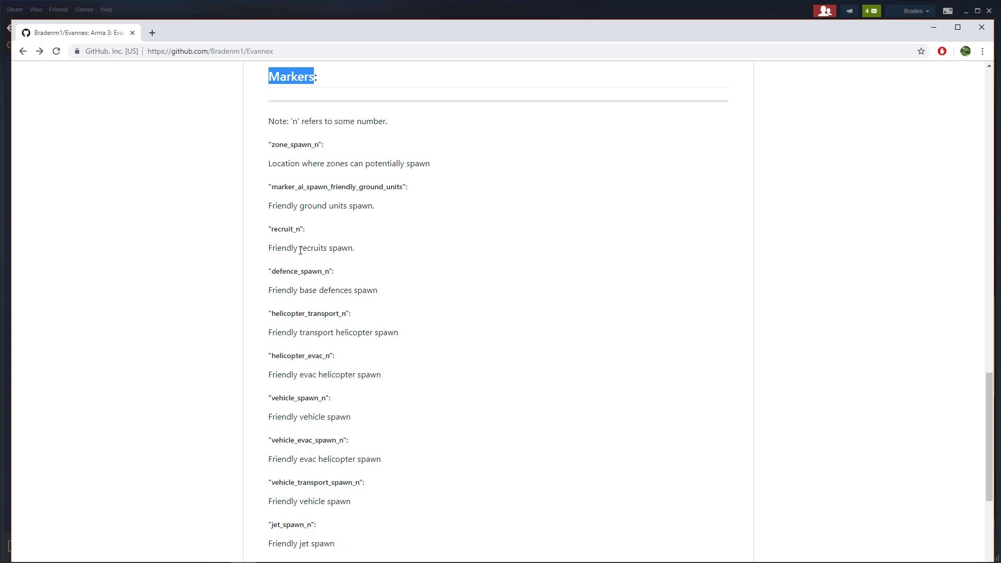
{"action": "left_click", "coordinate": [311, 271]}
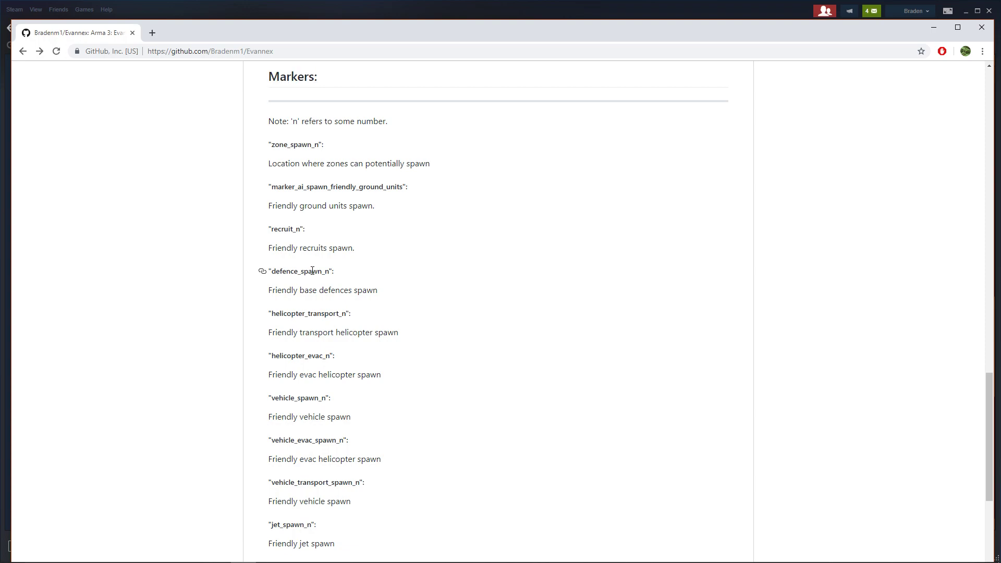
{"action": "left_click_drag", "start_coordinate": [272, 272], "coordinate": [326, 271]}
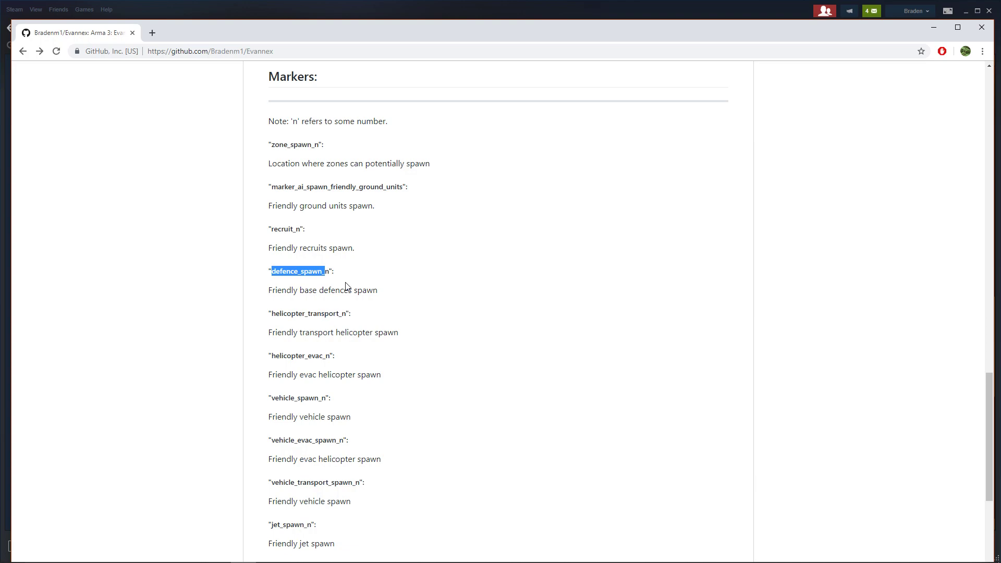
{"action": "left_click", "coordinate": [294, 286]}
{"action": "left_click_drag", "start_coordinate": [325, 271], "coordinate": [273, 274]}
{"action": "scroll", "coordinate": [287, 137], "scroll_direction": "down", "scroll_amount": 3}
{"action": "scroll", "coordinate": [289, 136], "scroll_direction": "up", "scroll_amount": 4}
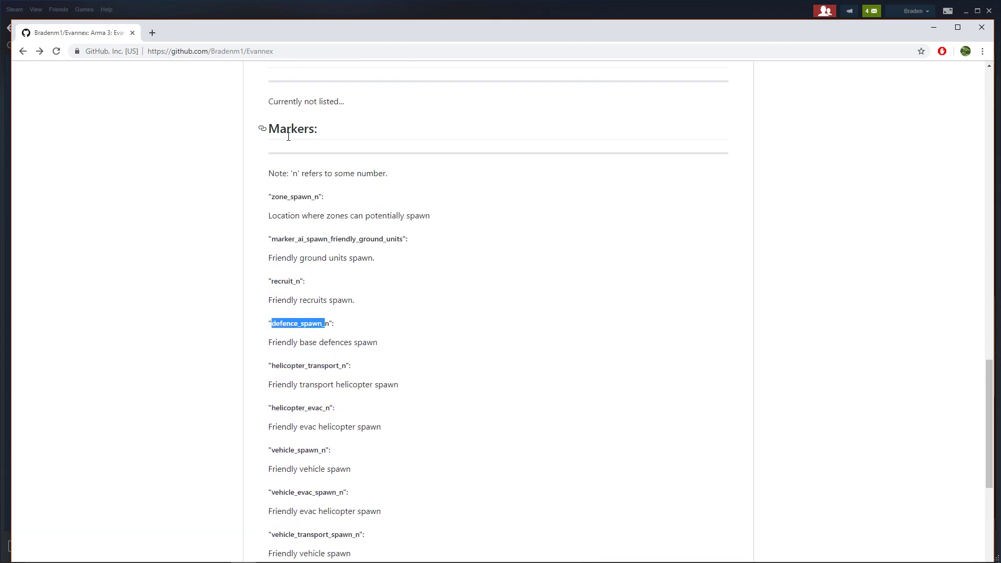
Step: Show the repository's clone and download options, including Download ZIP, and close them again
{"action": "scroll", "coordinate": [289, 136], "scroll_direction": "up", "scroll_amount": 20}
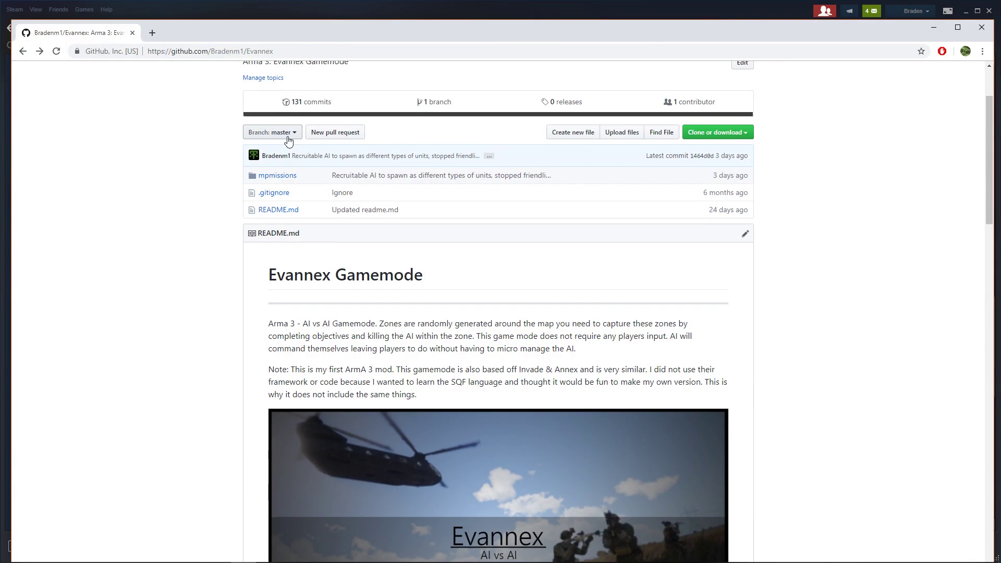
{"action": "scroll", "coordinate": [288, 141], "scroll_direction": "up", "scroll_amount": 2}
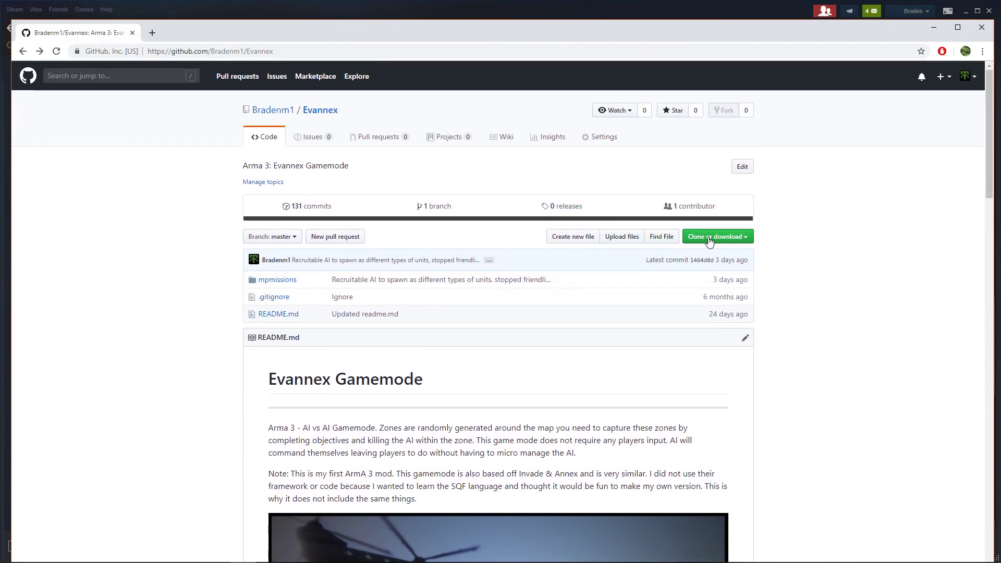
{"action": "left_click", "coordinate": [709, 241]}
{"action": "left_click", "coordinate": [675, 291]}
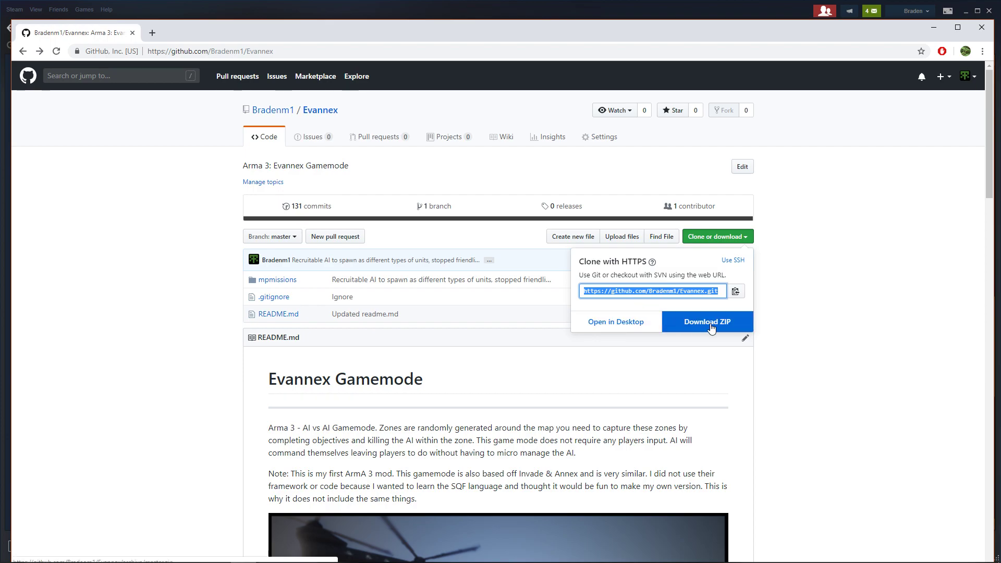
{"action": "left_click", "coordinate": [856, 279]}
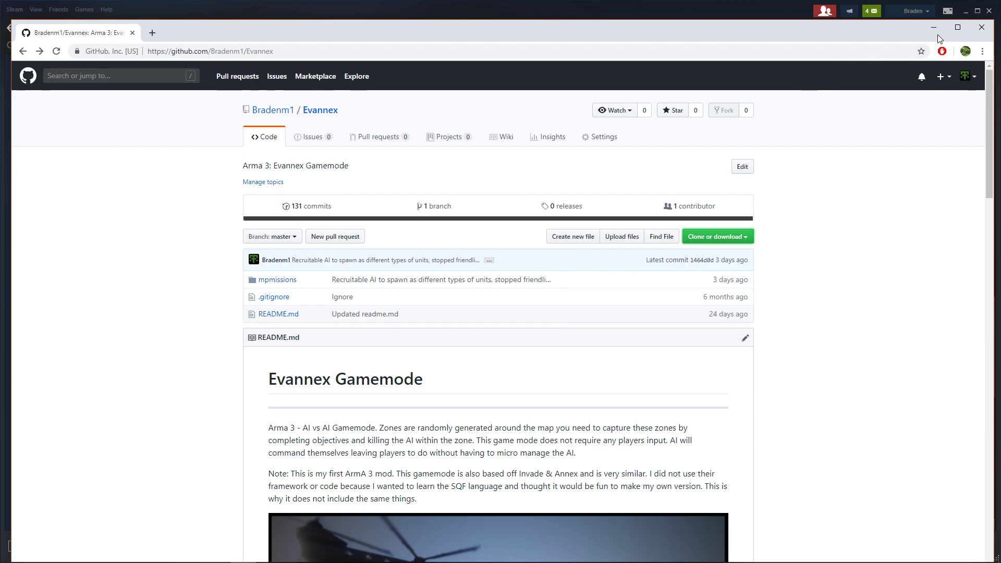
Step: Reopen the repository's mpmissions folder, highlight the Evannex.Altis folder name and minimise the browser
{"action": "left_click", "coordinate": [290, 282]}
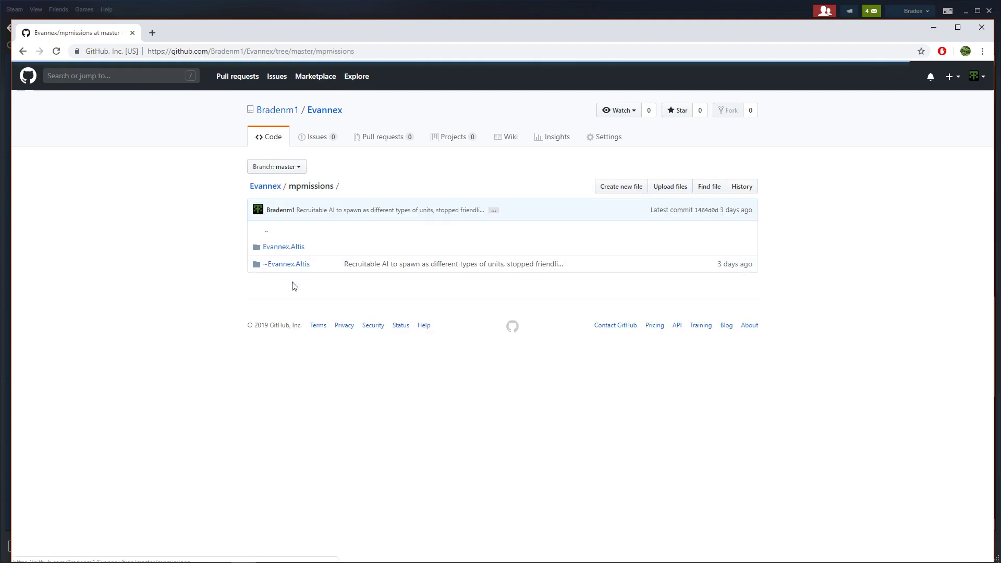
{"action": "left_click_drag", "start_coordinate": [319, 250], "coordinate": [264, 252]}
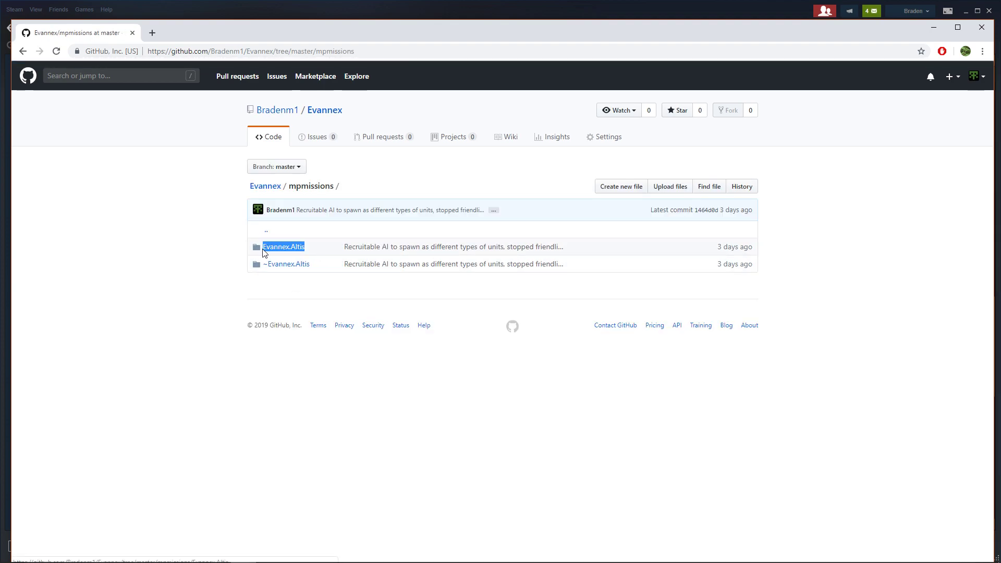
{"action": "left_click", "coordinate": [934, 27]}
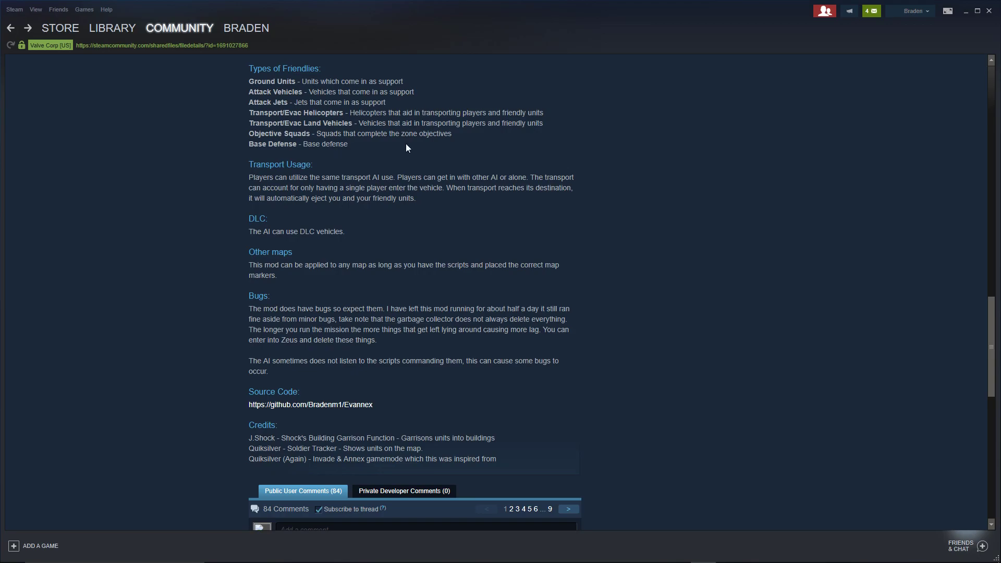
Step: Switch to File Explorer and select the Evannex.Altis folder in the Arma 3 profile's mpmissions folder
{"action": "left_click", "coordinate": [255, 553]}
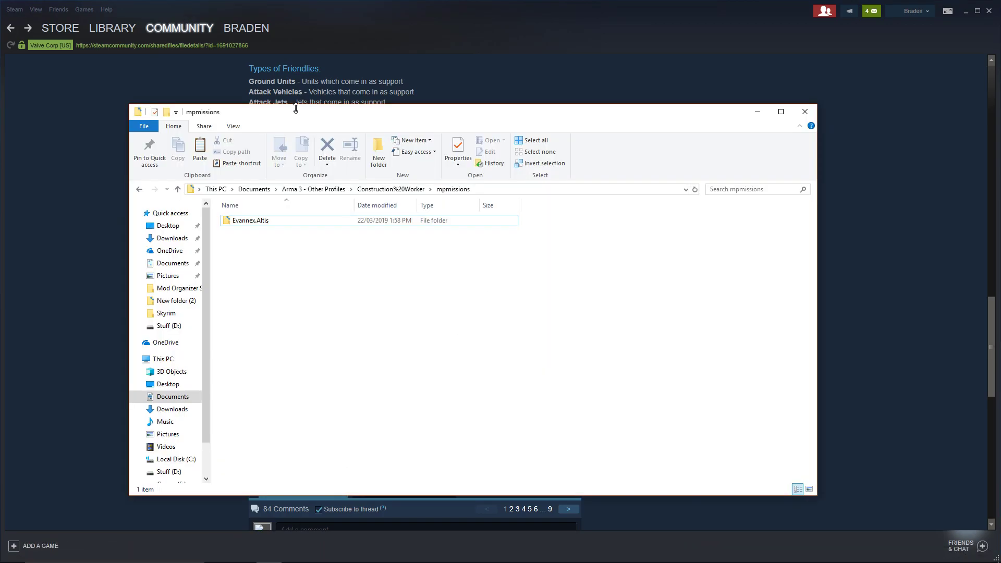
{"action": "left_click_drag", "start_coordinate": [335, 106], "coordinate": [382, 108]}
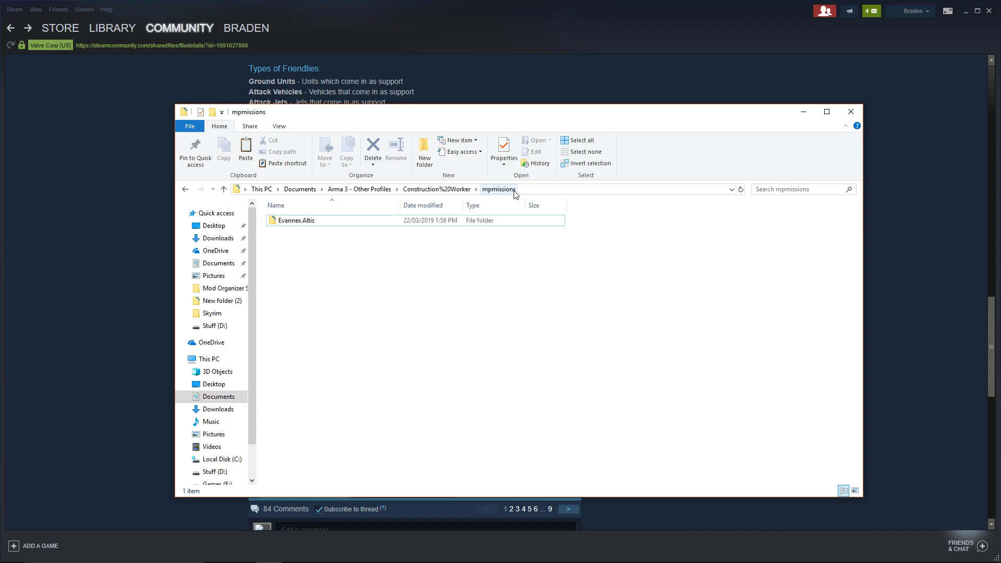
{"action": "left_click_drag", "start_coordinate": [402, 261], "coordinate": [300, 227]}
{"action": "left_click", "coordinate": [337, 271]}
{"action": "left_click_drag", "start_coordinate": [347, 250], "coordinate": [295, 214]}
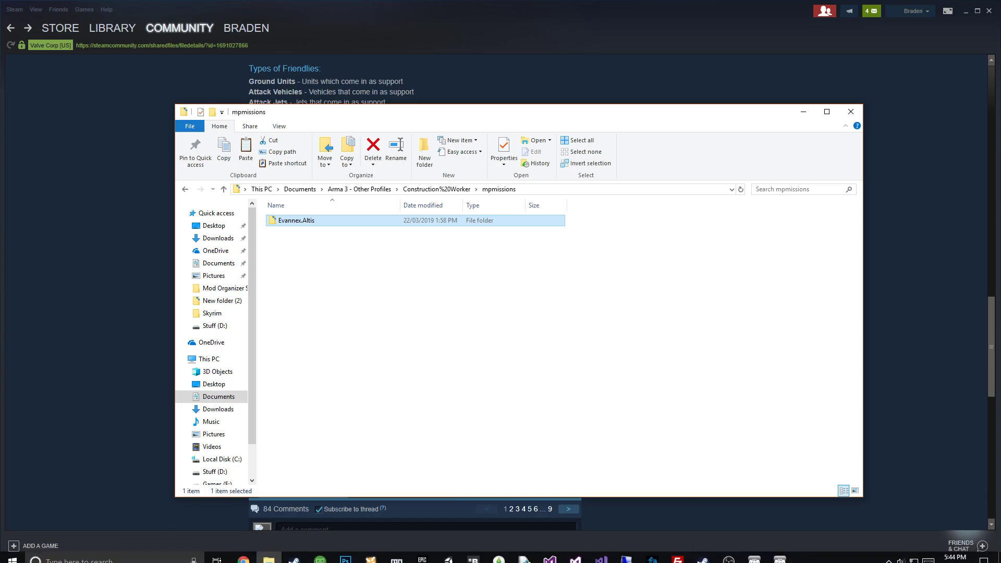
Step: Switch to Arma 3, load the Altis map in the editor and open the Evannex scenario from MPMissions
{"action": "left_click", "coordinate": [774, 560]}
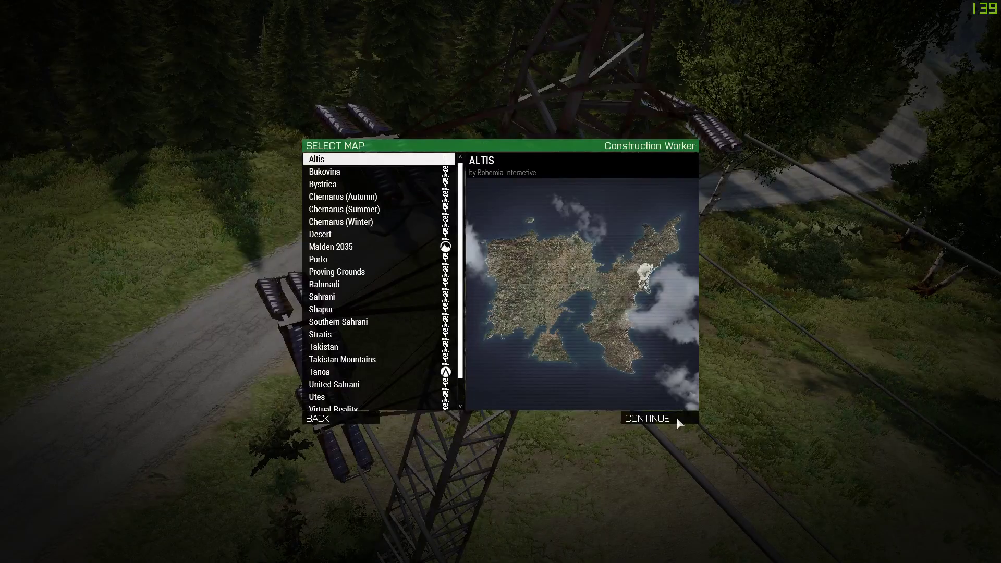
{"action": "left_click", "coordinate": [678, 421]}
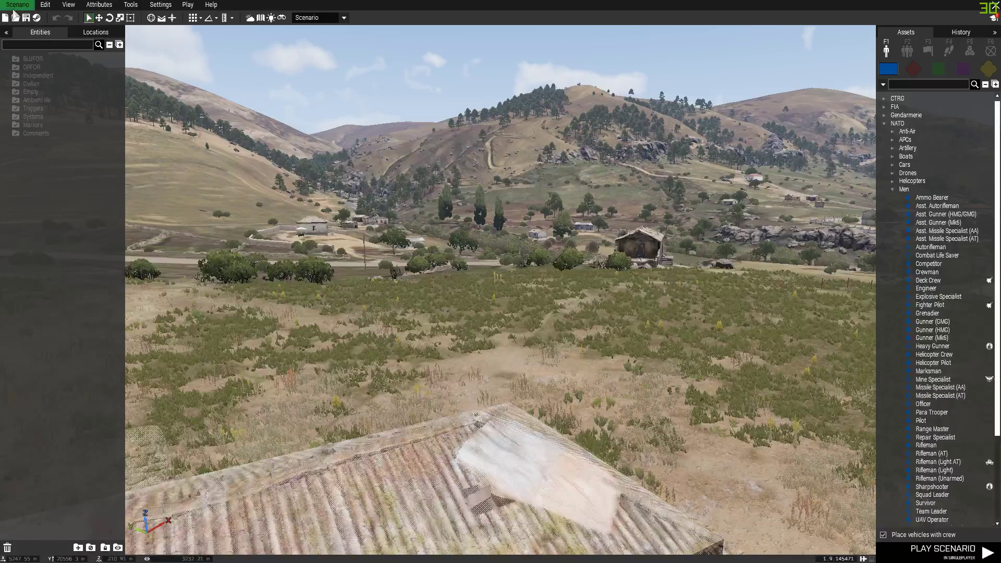
{"action": "left_click", "coordinate": [14, 6]}
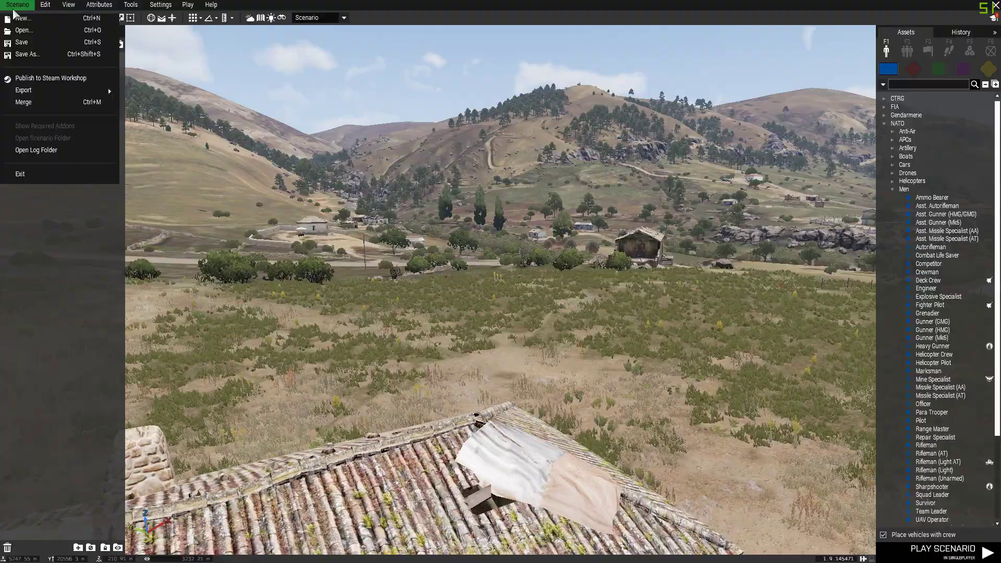
{"action": "left_click", "coordinate": [24, 30]}
{"action": "left_click", "coordinate": [368, 131]}
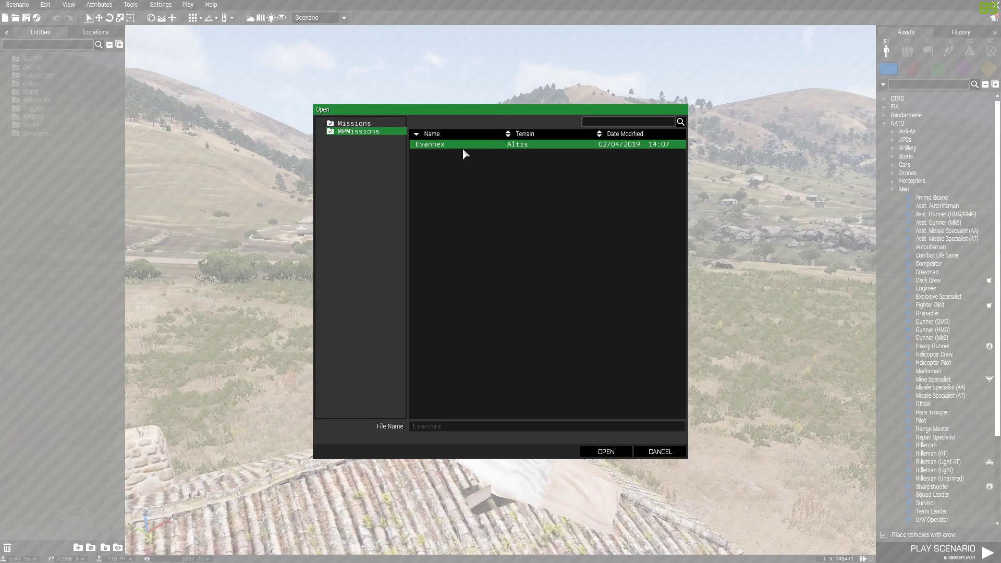
{"action": "left_click", "coordinate": [607, 453]}
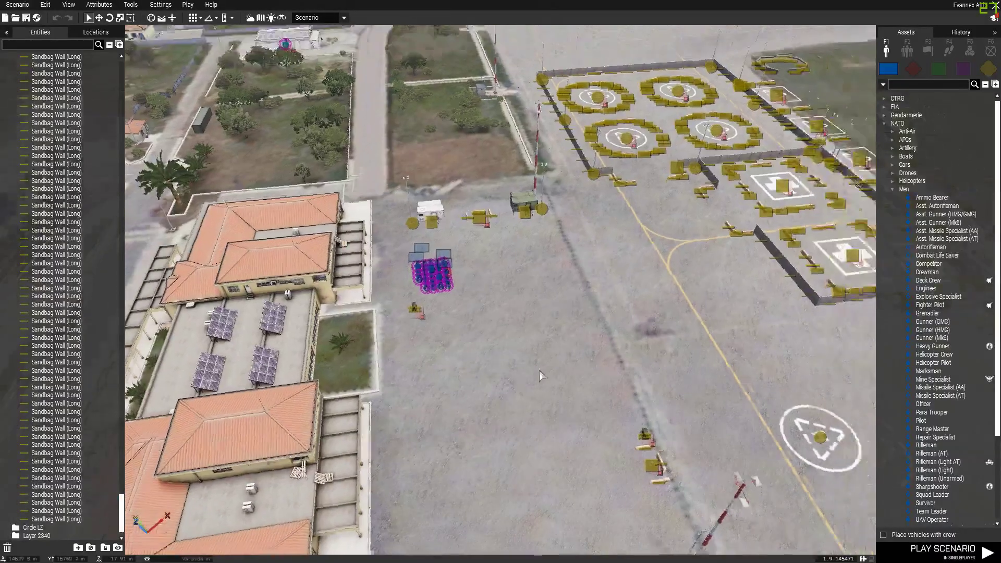
Step: Delete the blue entity among the support modules on the grass beside the helipads
{"action": "key", "text": "s"}
{"action": "key", "text": "d"}
{"action": "key", "text": "w"}
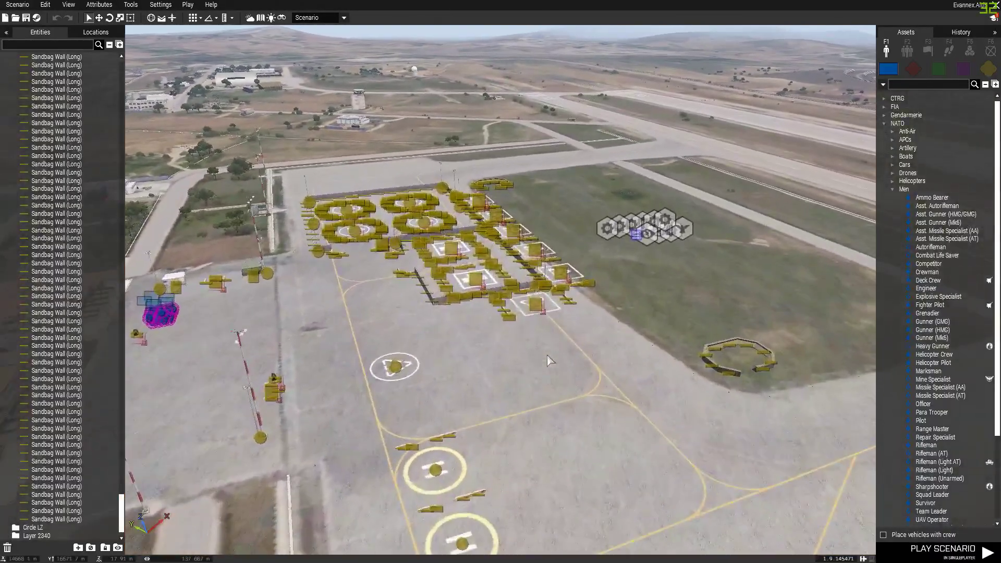
{"action": "left_click", "coordinate": [634, 239]}
{"action": "key", "text": "Delete"}
Step: Examine the layout of the base's spawn markers around the airfield in the 3D view and on the map
{"action": "key", "text": "s"}
{"action": "right_click_drag", "start_coordinate": [625, 330], "coordinate": [593, 331]}
{"action": "key", "text": "d"}
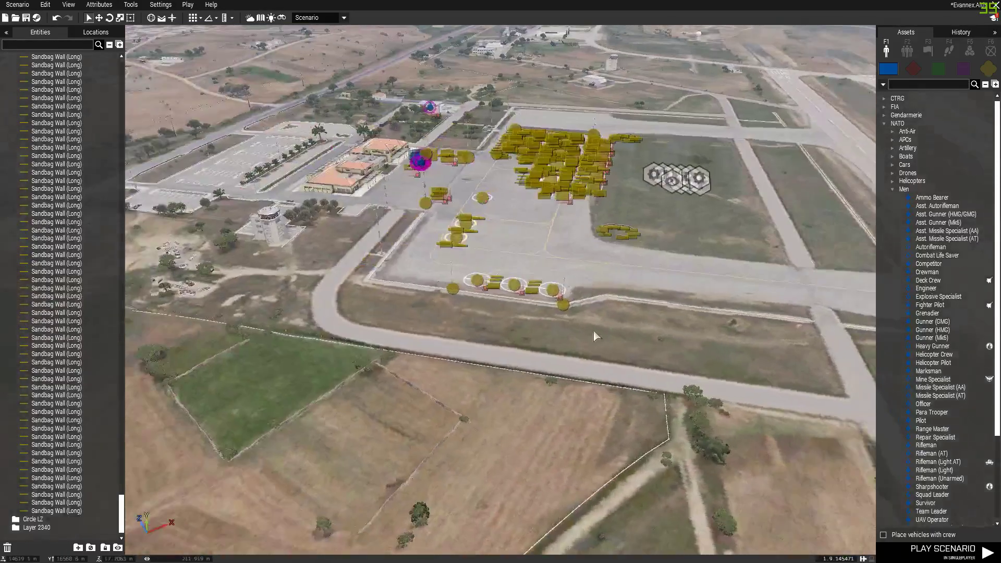
{"action": "key", "text": "m"}
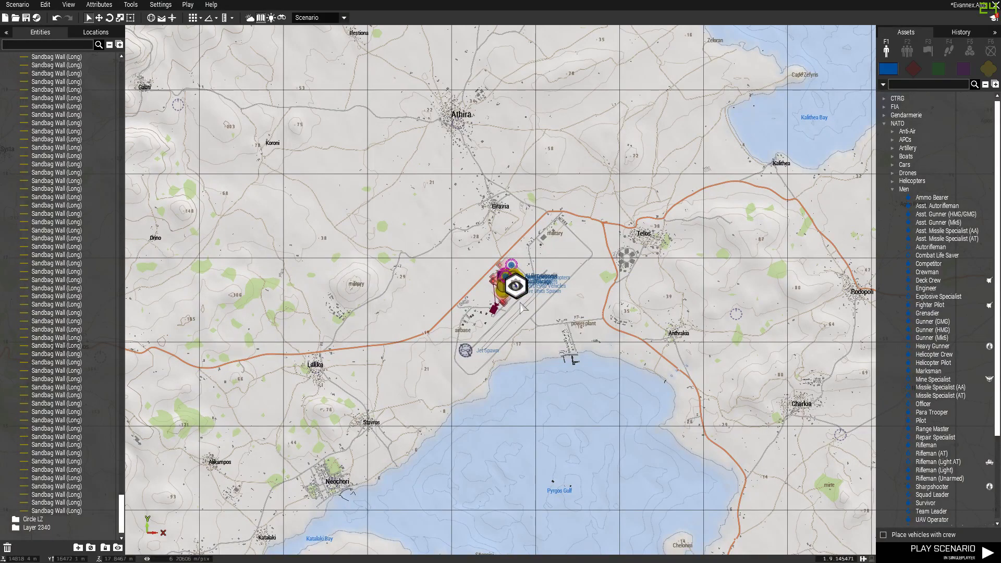
{"action": "scroll", "coordinate": [514, 308], "scroll_direction": "up", "scroll_amount": 5}
{"action": "key", "text": "m"}
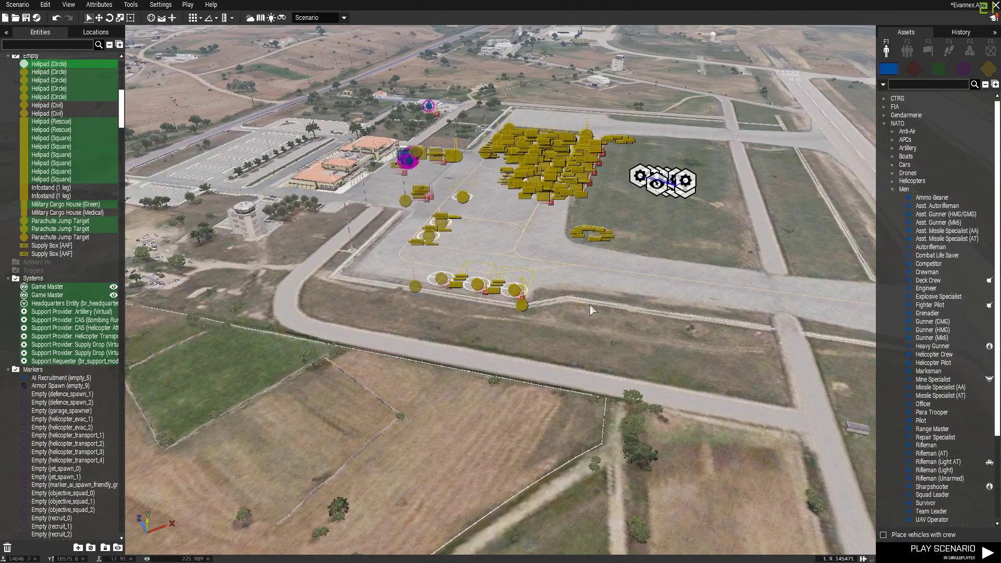
{"action": "key", "text": "m"}
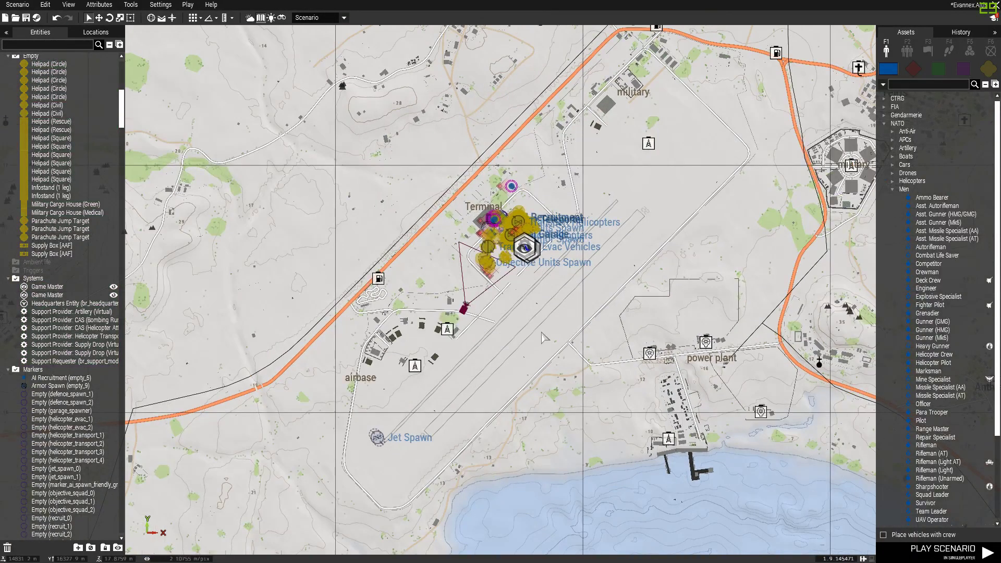
{"action": "scroll", "coordinate": [545, 338], "scroll_direction": "up", "scroll_amount": 1}
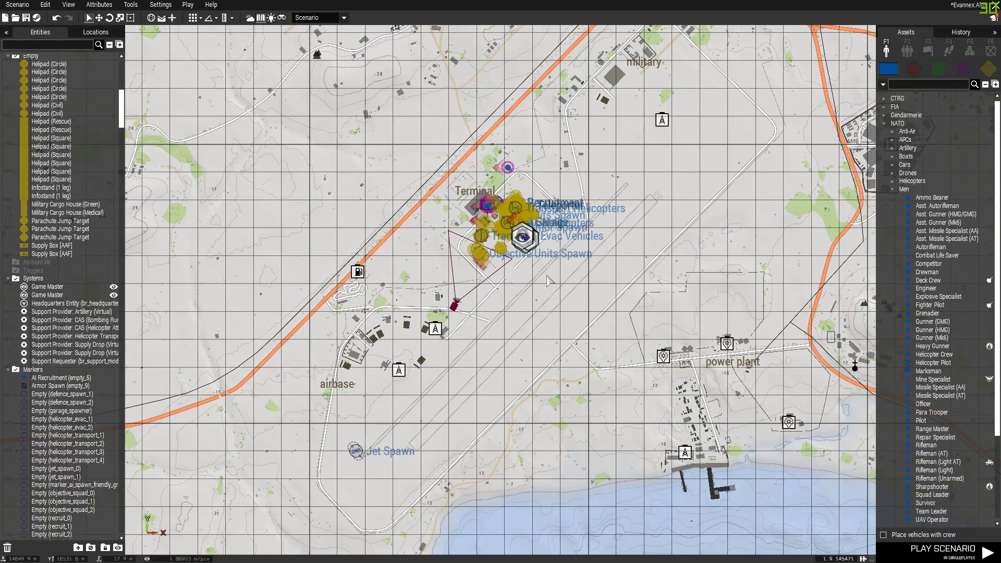
{"action": "scroll", "coordinate": [547, 282], "scroll_direction": "down", "scroll_amount": 1}
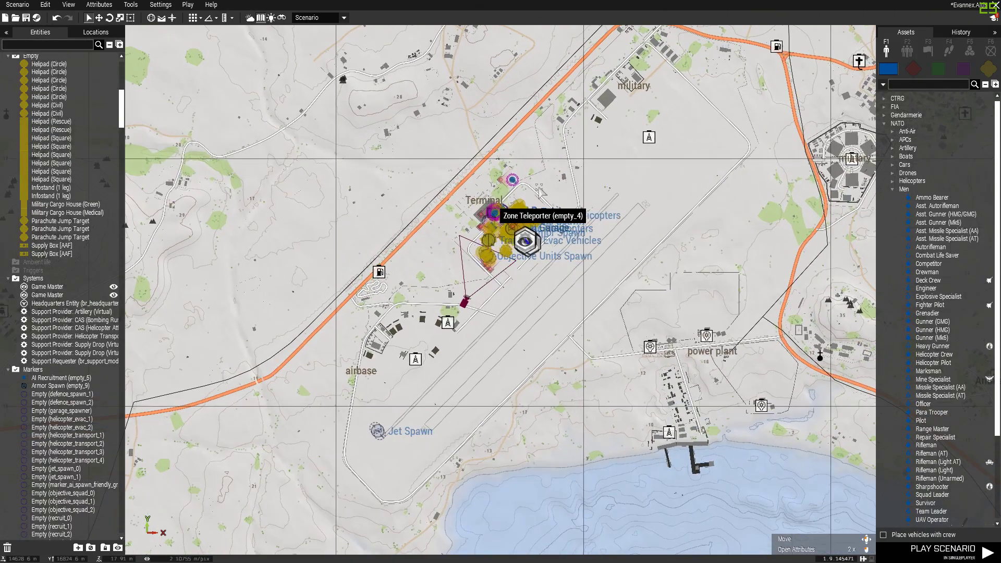
Step: Select all of the Evannex mission's entities around the Altis airfield on the map and copy them
{"action": "left_click_drag", "start_coordinate": [734, 103], "coordinate": [452, 385]}
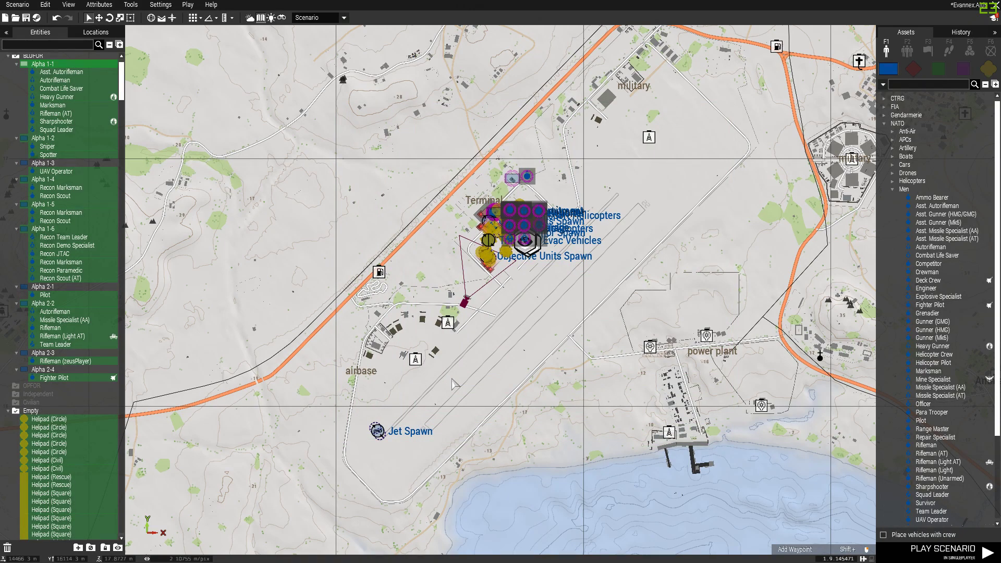
{"action": "scroll", "coordinate": [452, 384], "scroll_direction": "down", "scroll_amount": 10}
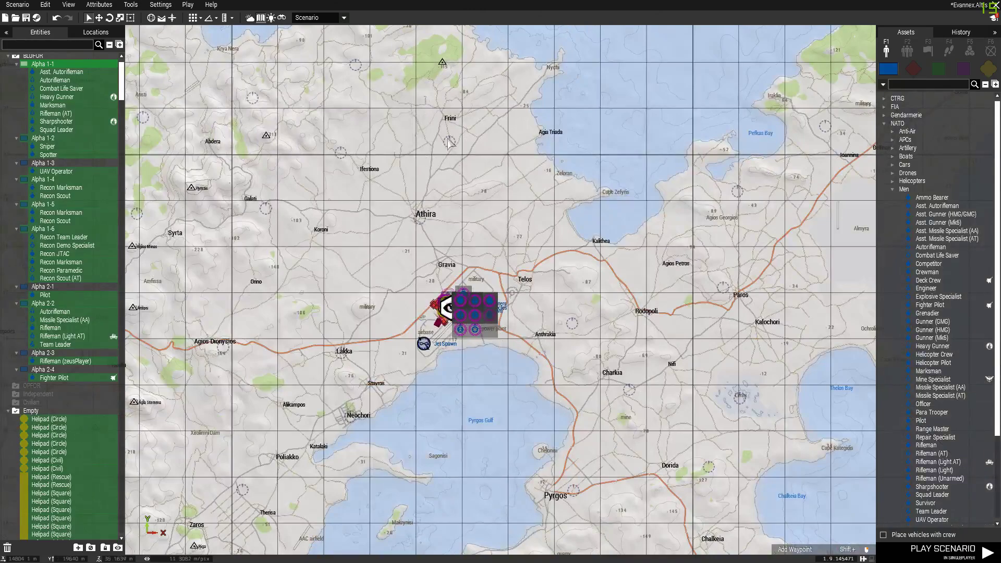
{"action": "scroll", "coordinate": [438, 326], "scroll_direction": "up", "scroll_amount": 8}
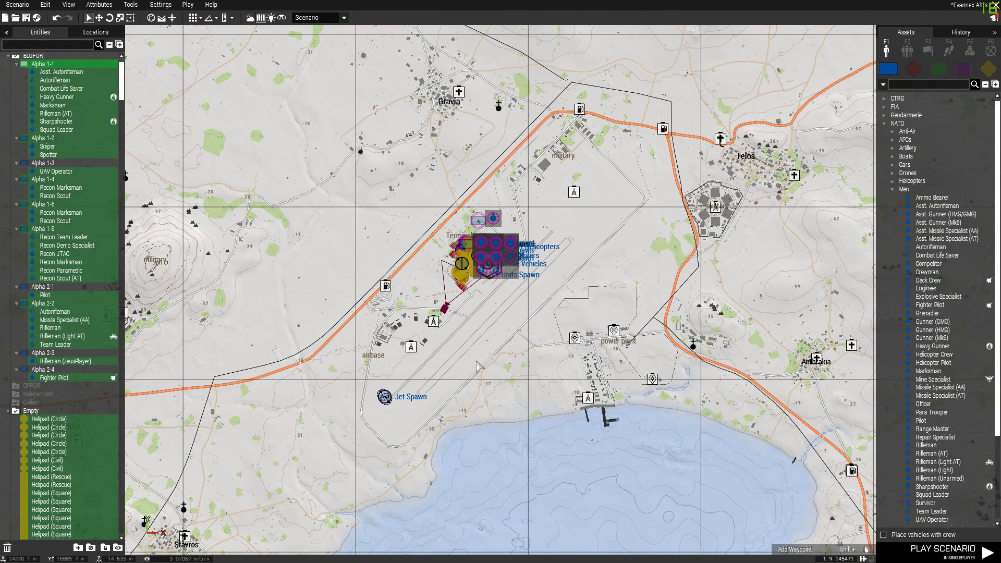
Step: Create a new scenario on the Chernarus (Summer) terrain and dismiss the missing picture messages
{"action": "left_click", "coordinate": [16, 5]}
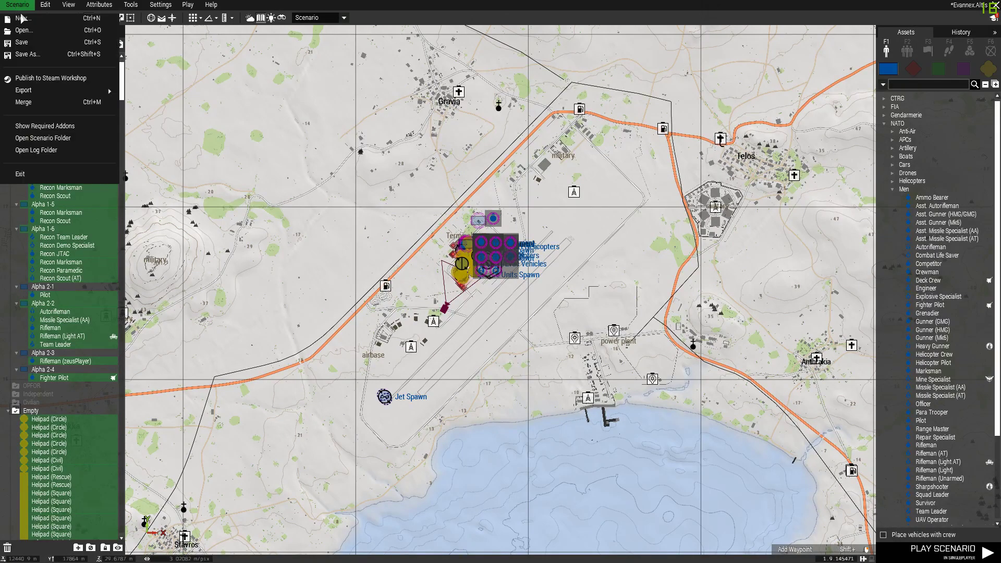
{"action": "left_click", "coordinate": [27, 21]}
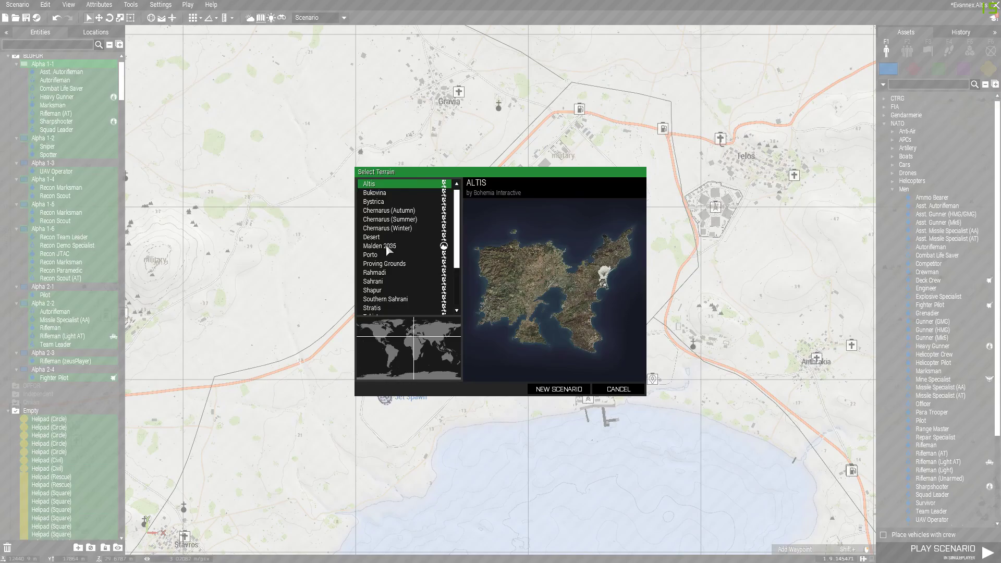
{"action": "left_click", "coordinate": [411, 212]}
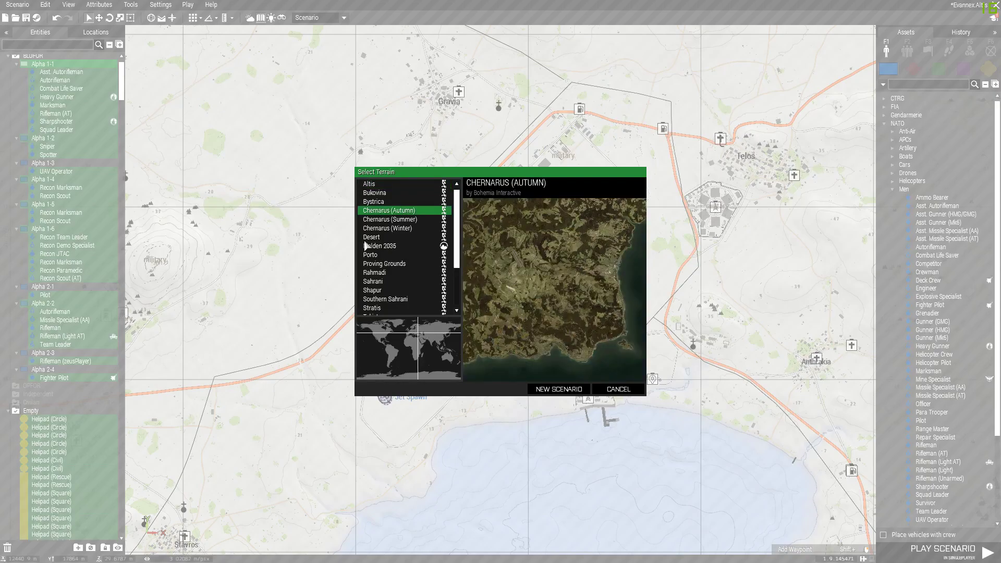
{"action": "left_click", "coordinate": [396, 220]}
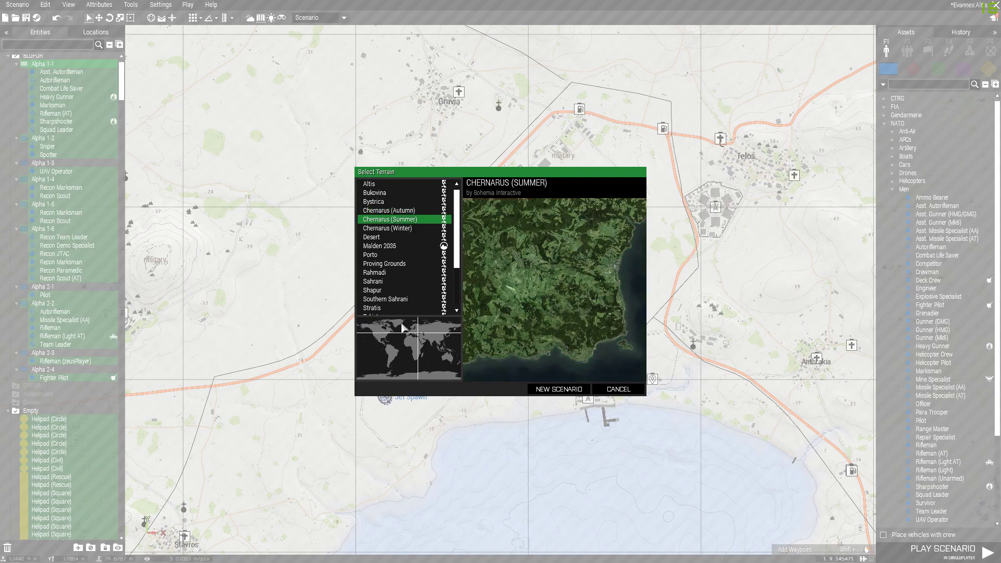
{"action": "scroll", "coordinate": [411, 271], "scroll_direction": "down", "scroll_amount": 1}
{"action": "scroll", "coordinate": [411, 268], "scroll_direction": "up", "scroll_amount": 2}
{"action": "left_click", "coordinate": [578, 391]}
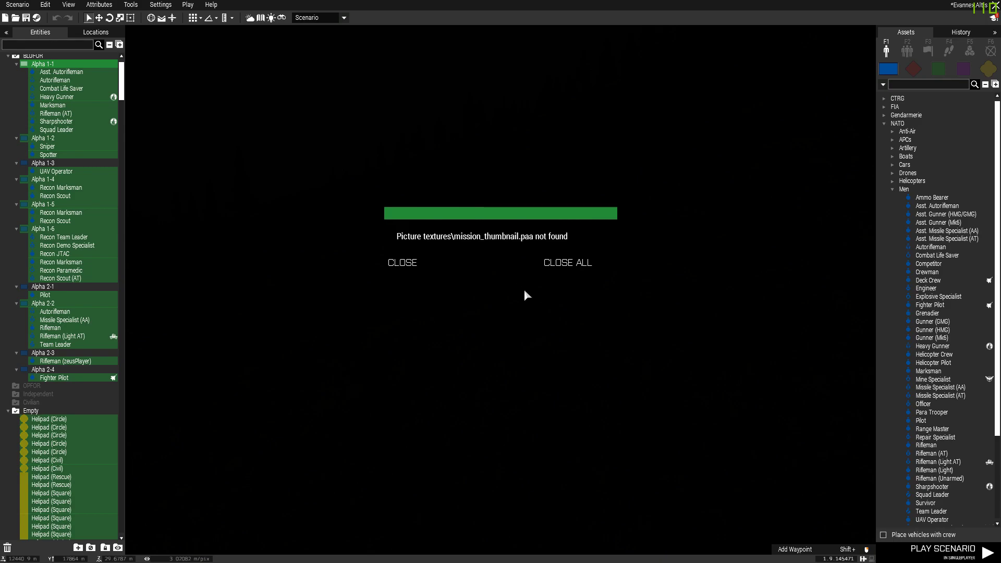
{"action": "left_click", "coordinate": [581, 262]}
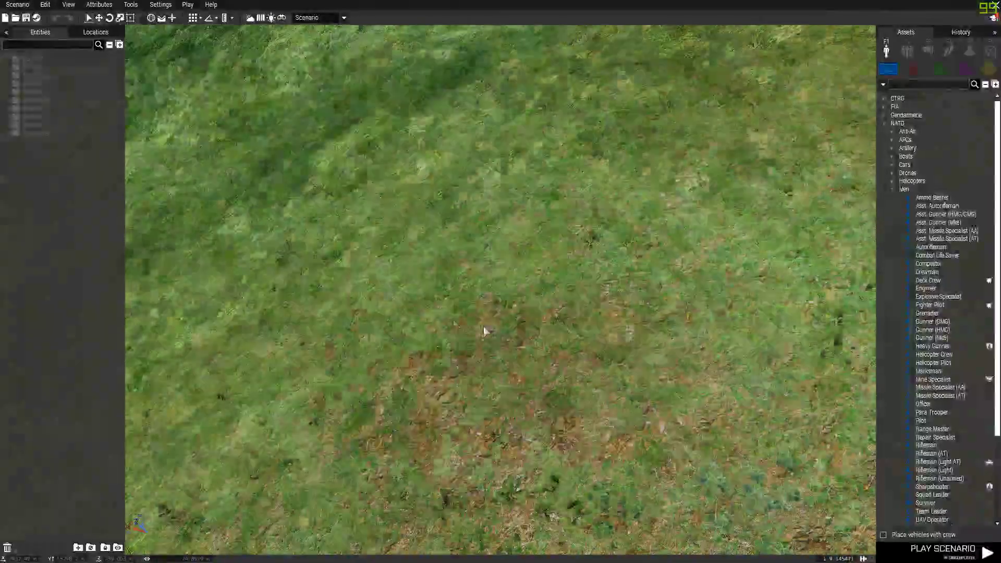
Step: Find the airfield north of Vybor on the Chernarus map and bring the 3D camera to its grass strip
{"action": "right_click_drag", "start_coordinate": [484, 327], "coordinate": [512, 333]}
{"action": "key", "text": "m"}
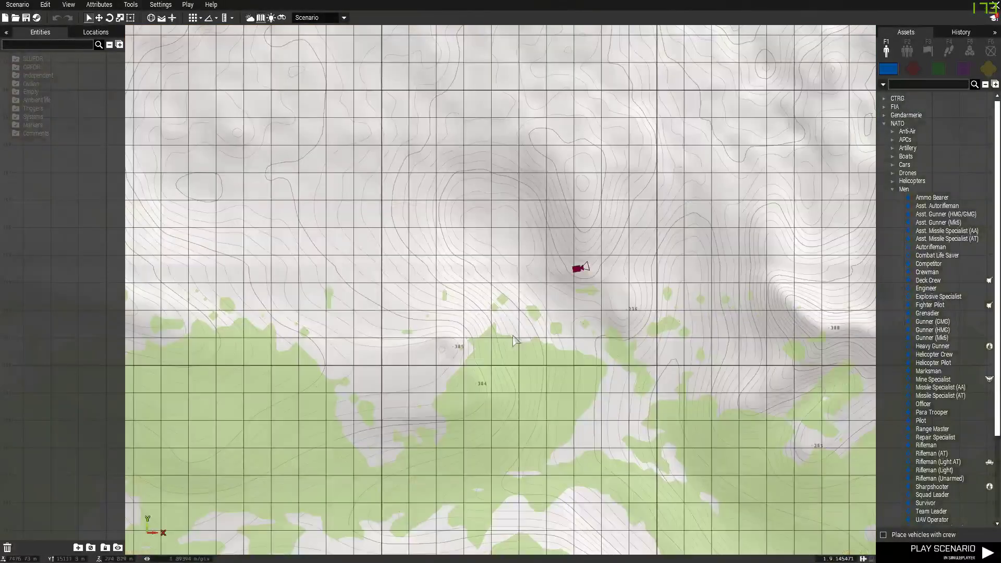
{"action": "scroll", "coordinate": [509, 325], "scroll_direction": "down", "scroll_amount": 6}
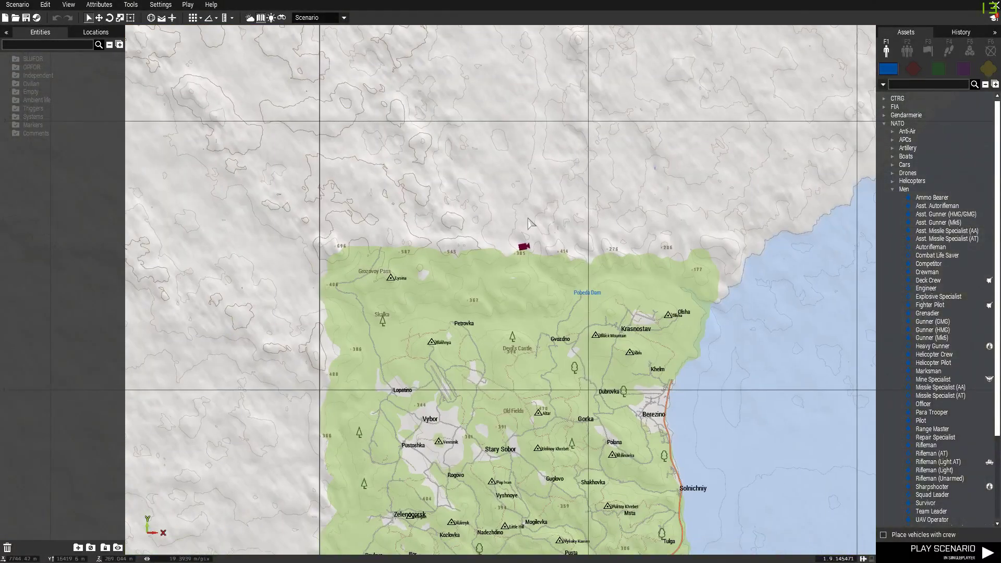
{"action": "scroll", "coordinate": [458, 465], "scroll_direction": "up", "scroll_amount": 1}
{"action": "scroll", "coordinate": [534, 271], "scroll_direction": "down", "scroll_amount": 3}
{"action": "scroll", "coordinate": [215, 346], "scroll_direction": "up", "scroll_amount": 3}
{"action": "scroll", "coordinate": [556, 380], "scroll_direction": "down", "scroll_amount": 3}
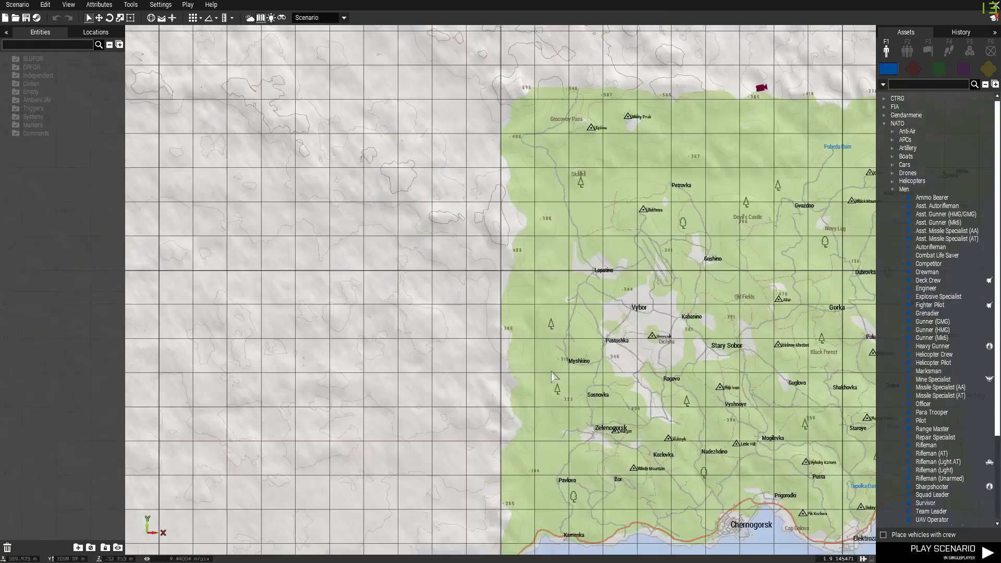
{"action": "scroll", "coordinate": [569, 375], "scroll_direction": "up", "scroll_amount": 2}
{"action": "scroll", "coordinate": [242, 308], "scroll_direction": "down", "scroll_amount": 2}
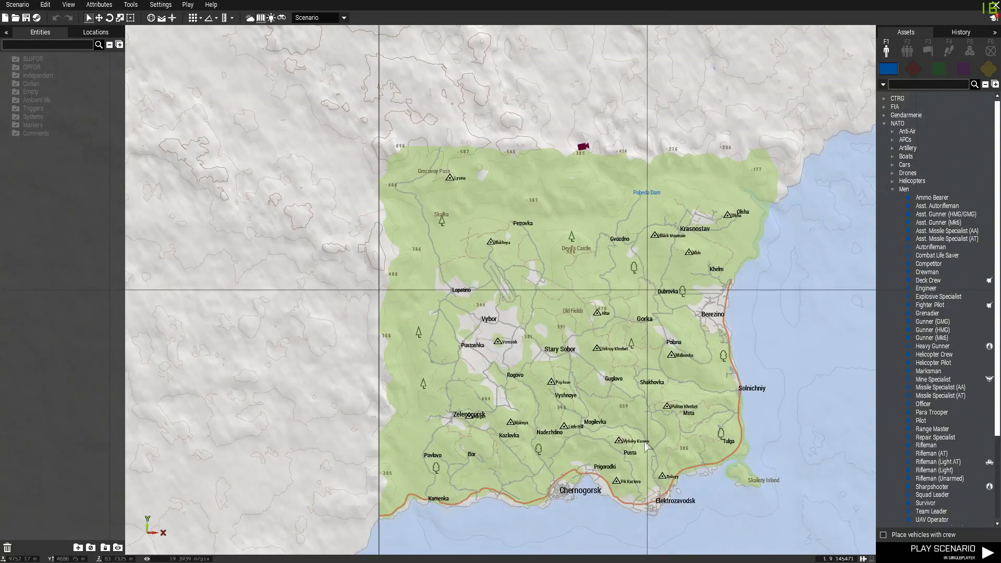
{"action": "scroll", "coordinate": [468, 195], "scroll_direction": "up", "scroll_amount": 1}
{"action": "scroll", "coordinate": [477, 266], "scroll_direction": "up", "scroll_amount": 5}
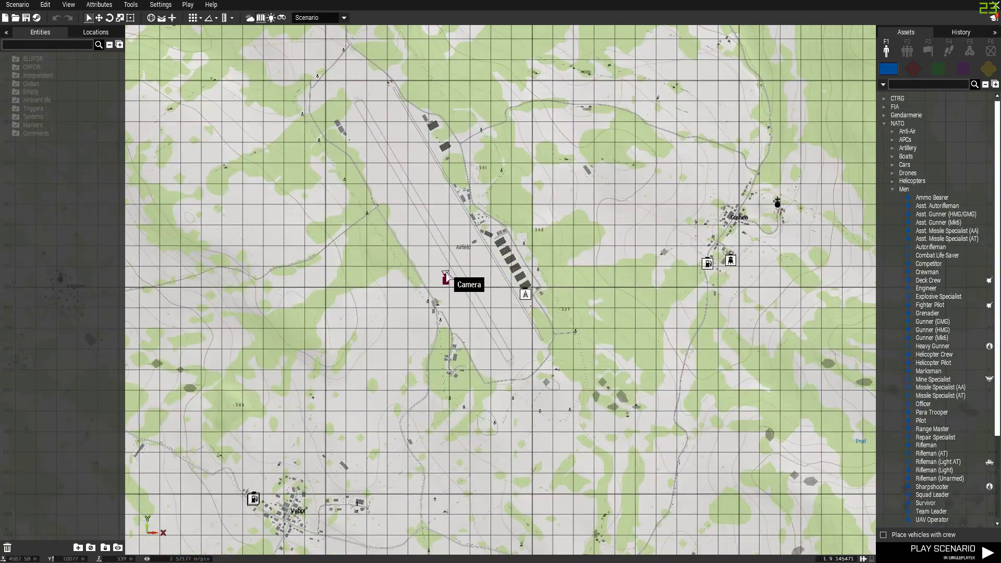
{"action": "key", "text": "m"}
{"action": "right_click_drag", "start_coordinate": [433, 296], "coordinate": [578, 289]}
{"action": "key", "text": "a"}
{"action": "key", "text": "a"}
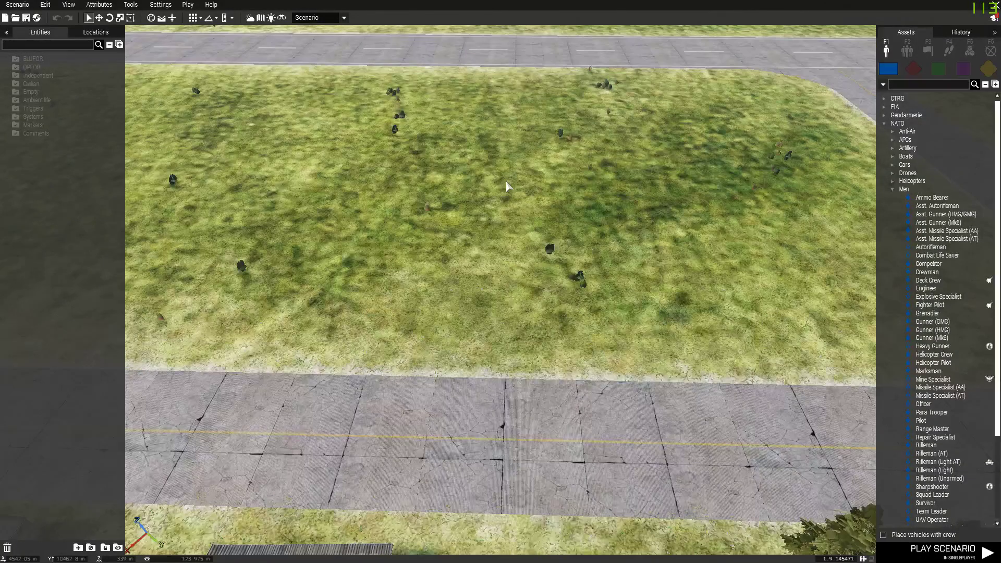
Step: Paste the copied base entities at the airfield, then rotate and move them onto the grass between the paved strips
{"action": "key", "text": "ctrl+v"}
{"action": "scroll", "coordinate": [507, 186], "scroll_direction": "down", "scroll_amount": 4}
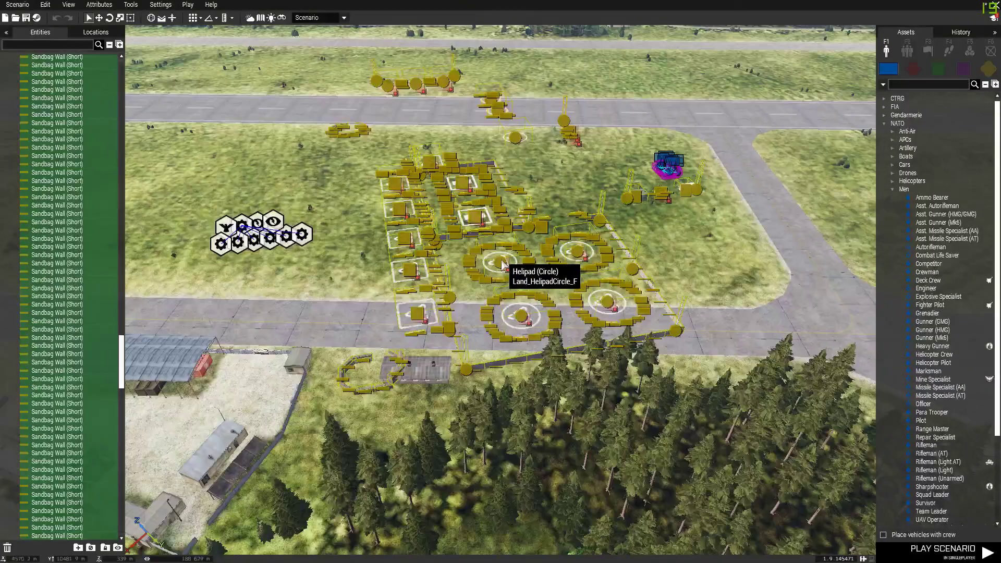
{"action": "left_click_drag", "start_coordinate": [501, 260], "coordinate": [503, 198], "text": "shift"}
{"action": "key", "text": "w"}
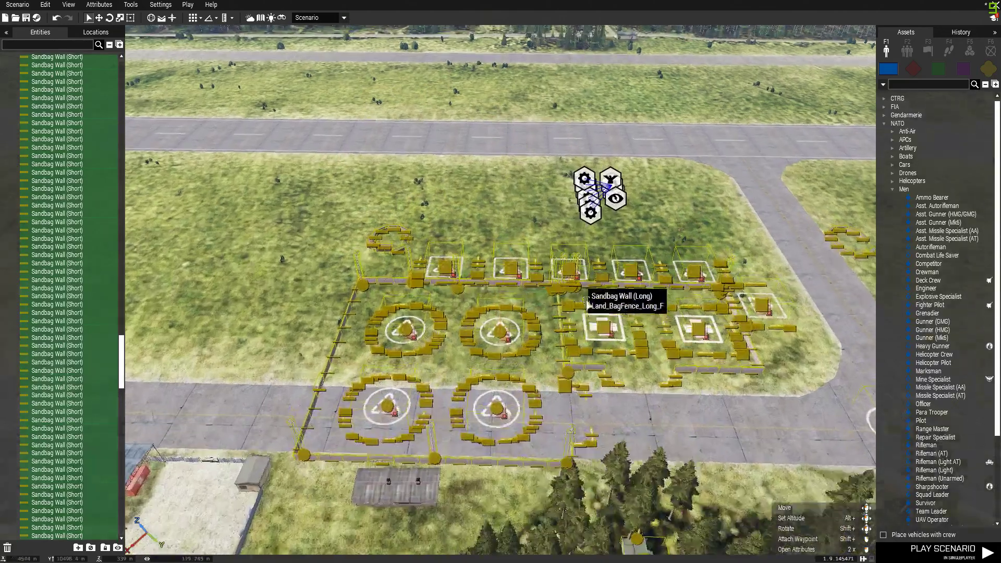
{"action": "left_click_drag", "start_coordinate": [606, 356], "coordinate": [309, 242]}
Step: Deselect the pasted base and examine how its helipads, sandbags and units sit on the airfield
{"action": "key", "text": "a"}
{"action": "right_click_drag", "start_coordinate": [513, 360], "coordinate": [575, 369]}
{"action": "key", "text": "s"}
{"action": "key", "text": "a"}
{"action": "scroll", "coordinate": [577, 365], "scroll_direction": "up", "scroll_amount": 2}
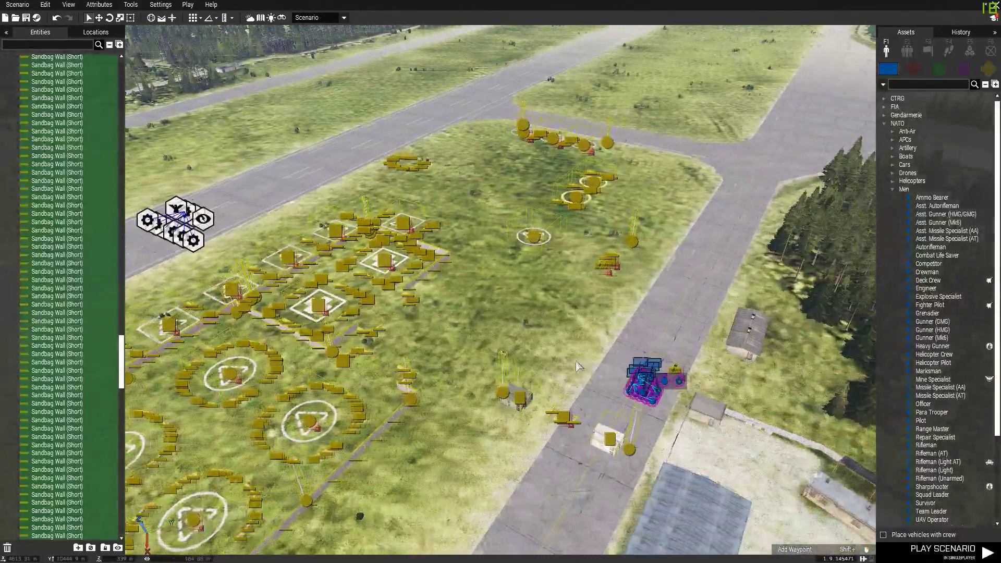
{"action": "key", "text": "a"}
{"action": "left_click", "coordinate": [555, 309]}
{"action": "right_click_drag", "start_coordinate": [554, 311], "coordinate": [551, 357]}
{"action": "key", "text": "s"}
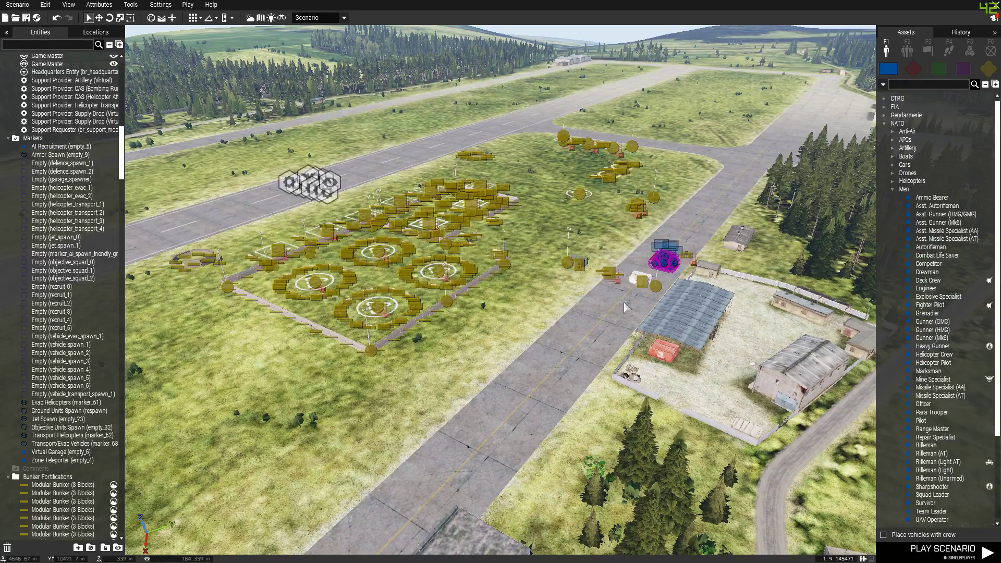
{"action": "right_click_drag", "start_coordinate": [623, 303], "coordinate": [616, 325]}
{"action": "key", "text": "w"}
{"action": "key", "text": "ctrl+s"}
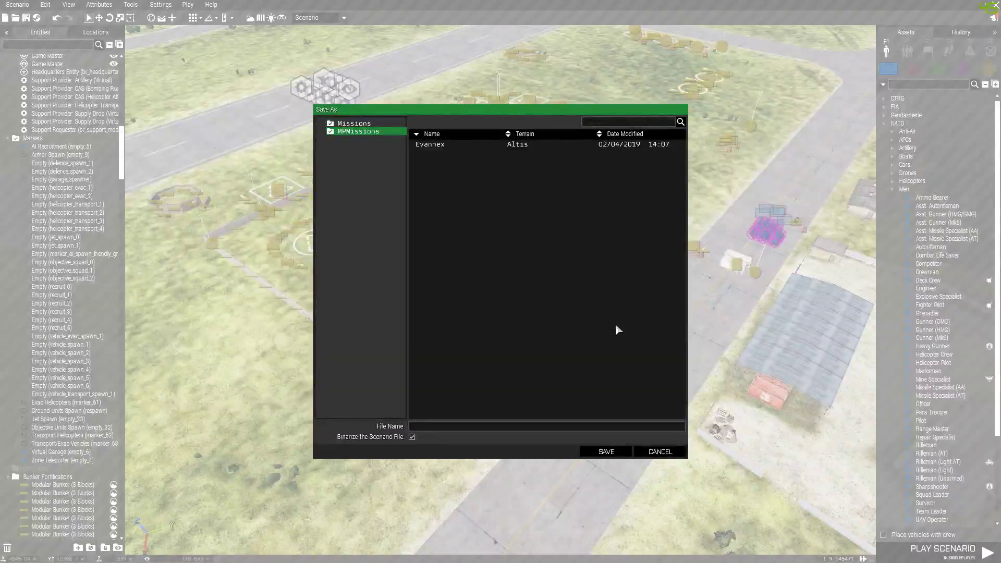
{"action": "left_click", "coordinate": [649, 453]}
{"action": "right_click_drag", "start_coordinate": [505, 394], "coordinate": [506, 376]}
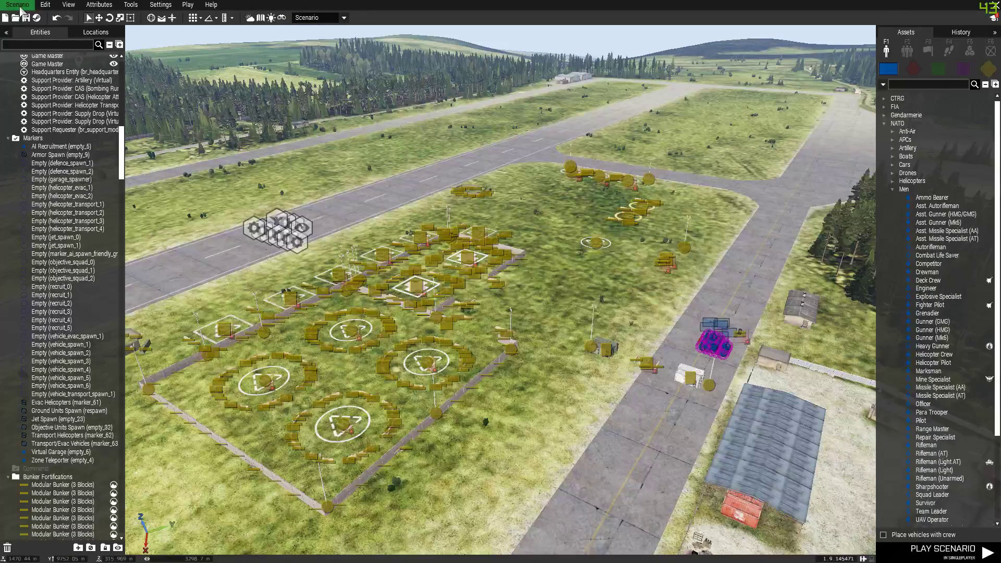
{"action": "key", "text": "ctrl+shift+s"}
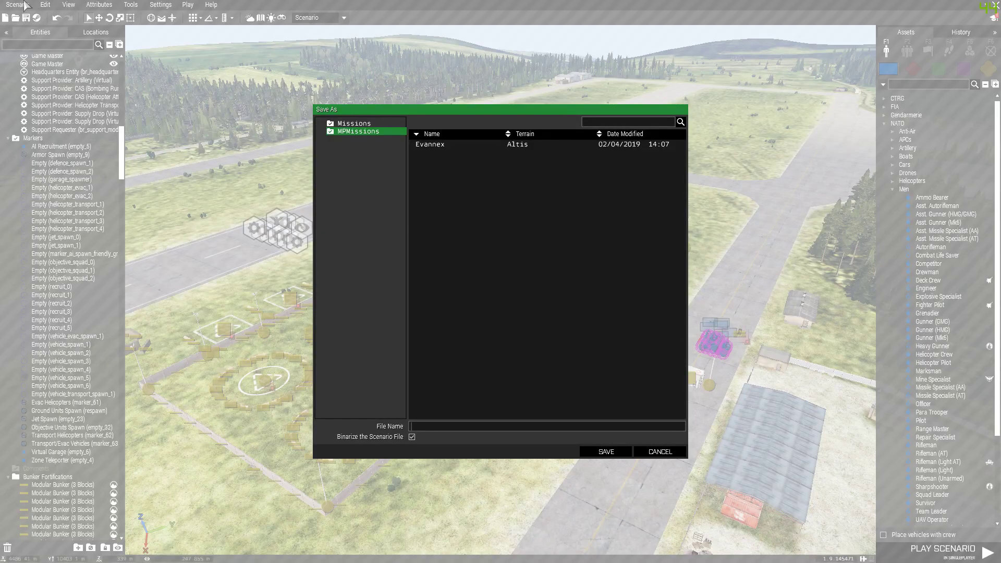
{"action": "left_click", "coordinate": [660, 451]}
Step: Save the Chernarus scenario as Evannex in MPMissions
{"action": "left_click", "coordinate": [17, 4]}
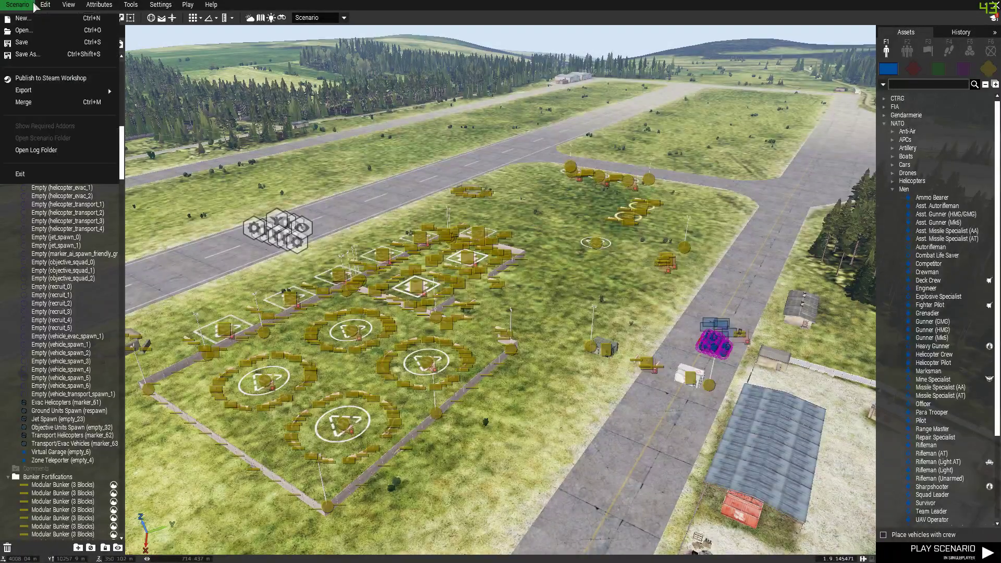
{"action": "left_click", "coordinate": [33, 55]}
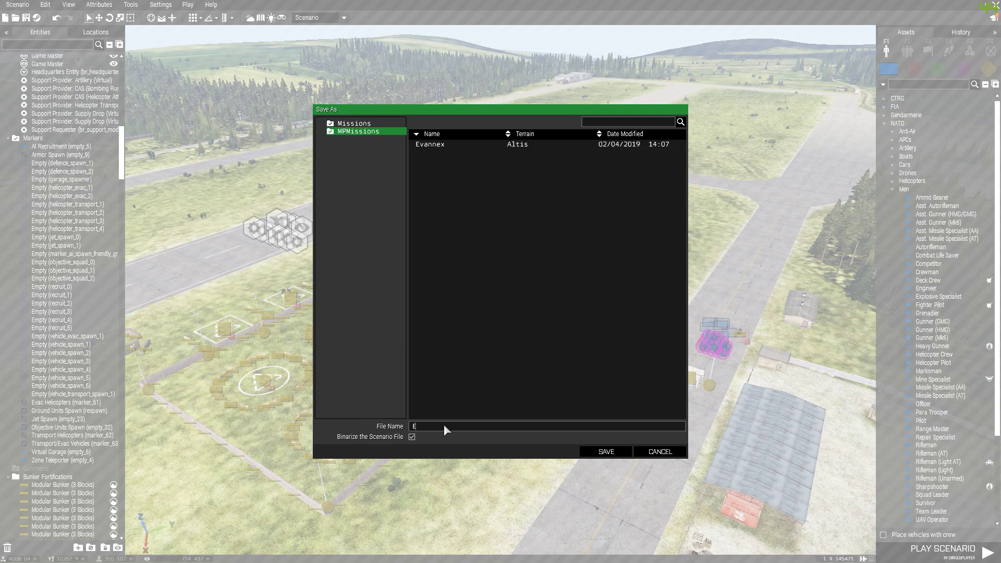
{"action": "type", "text": "x"}
{"action": "left_click", "coordinate": [611, 452]}
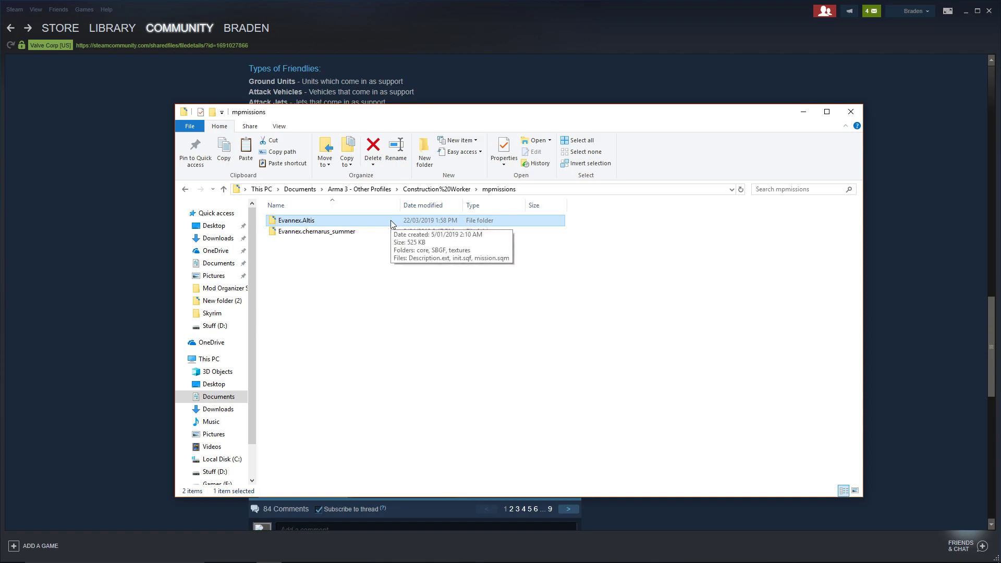
Step: Switch to File Explorer and copy everything in the Evannex.Altis folder except mission.sqm
{"action": "double_click", "coordinate": [393, 221]}
{"action": "left_click_drag", "start_coordinate": [594, 265], "coordinate": [321, 218]}
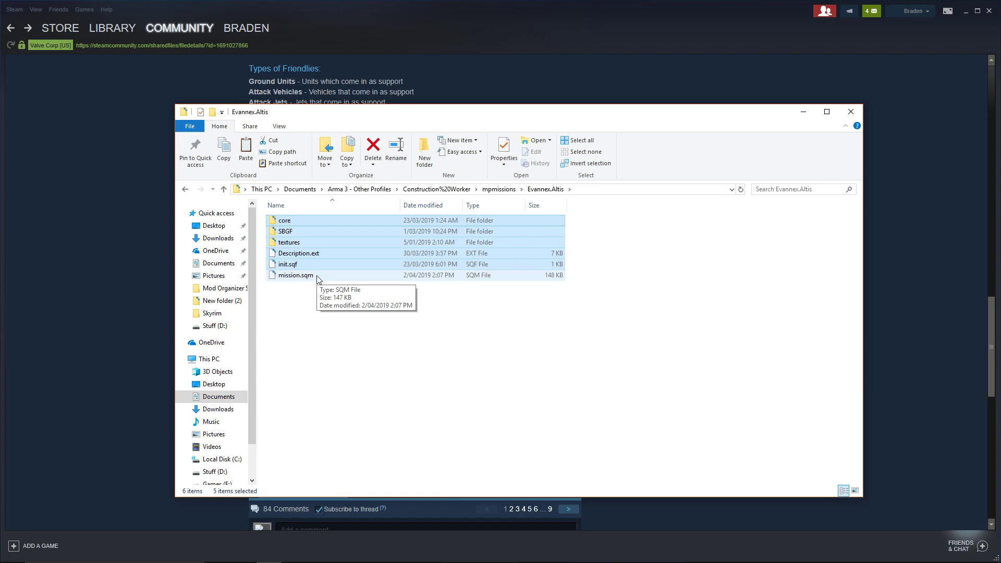
{"action": "right_click", "coordinate": [295, 260]}
{"action": "left_click", "coordinate": [340, 404]}
Step: Paste the copied mission files into the Evannex.chernarus_summer folder in mpmissions
{"action": "left_click", "coordinate": [499, 189]}
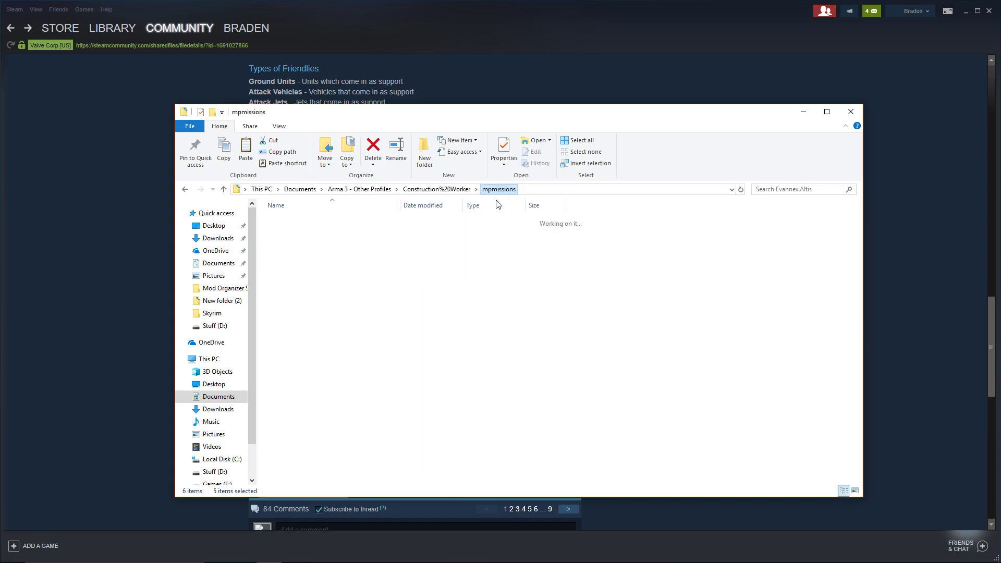
{"action": "double_click", "coordinate": [296, 235]}
{"action": "right_click", "coordinate": [315, 324]}
{"action": "left_click", "coordinate": [339, 392]}
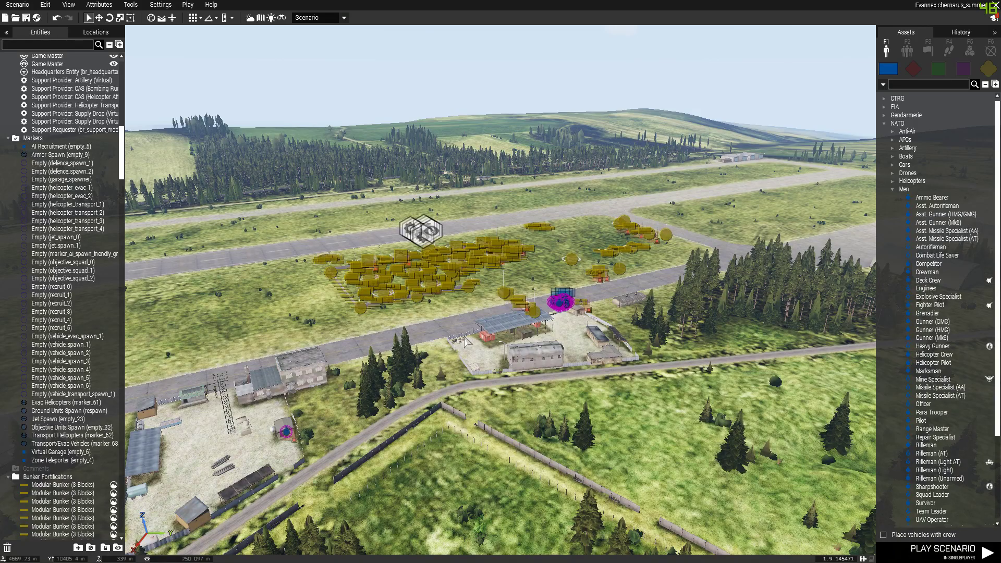
Step: Switch back to Arma 3 and examine the base's spawn markers on the Chernarus map, including defence_spawn_2
{"action": "key", "text": "w"}
{"action": "right_click_drag", "start_coordinate": [559, 312], "coordinate": [546, 328]}
{"action": "key", "text": "m"}
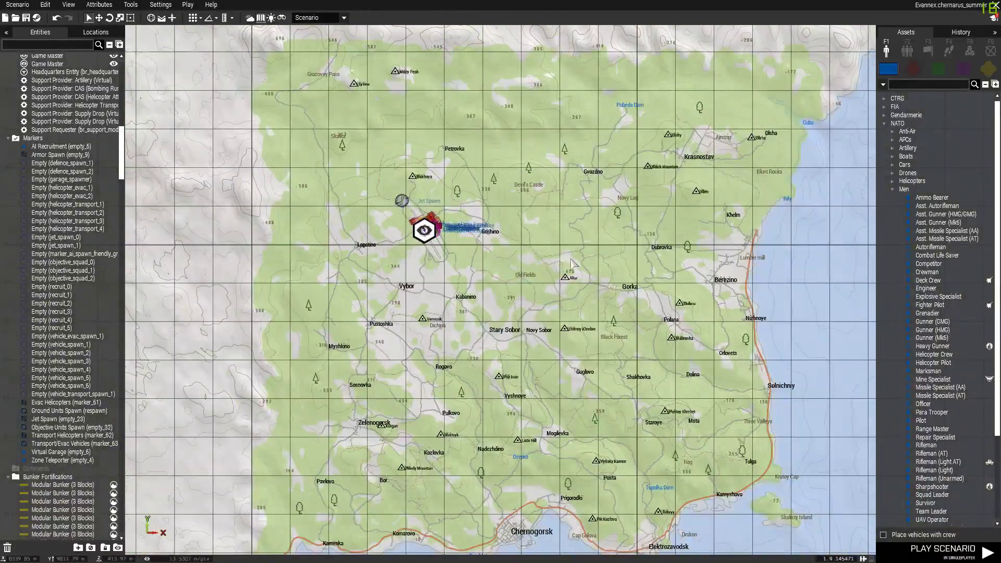
{"action": "scroll", "coordinate": [431, 237], "scroll_direction": "up", "scroll_amount": 5}
{"action": "scroll", "coordinate": [442, 250], "scroll_direction": "up", "scroll_amount": 5}
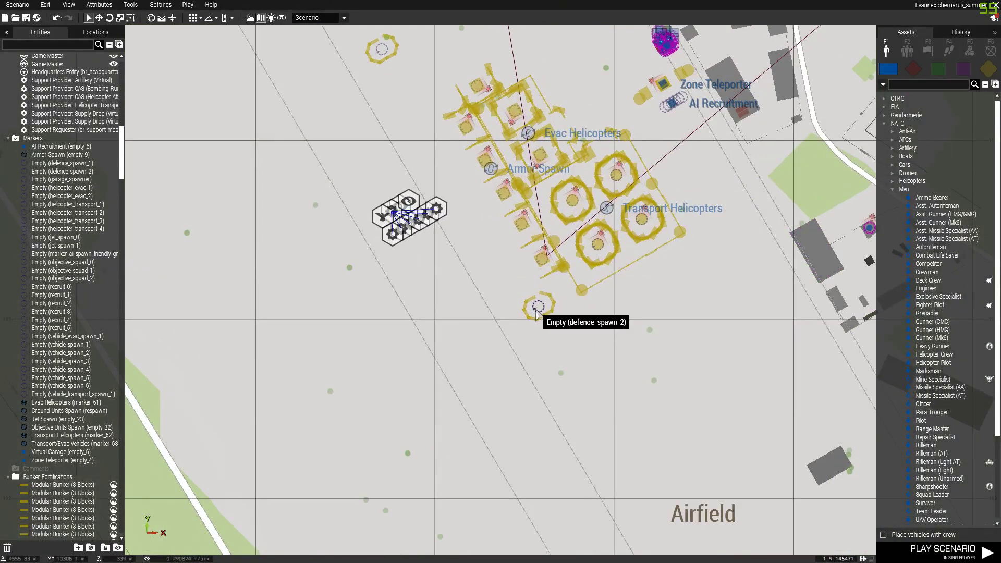
{"action": "scroll", "coordinate": [537, 310], "scroll_direction": "up", "scroll_amount": 2}
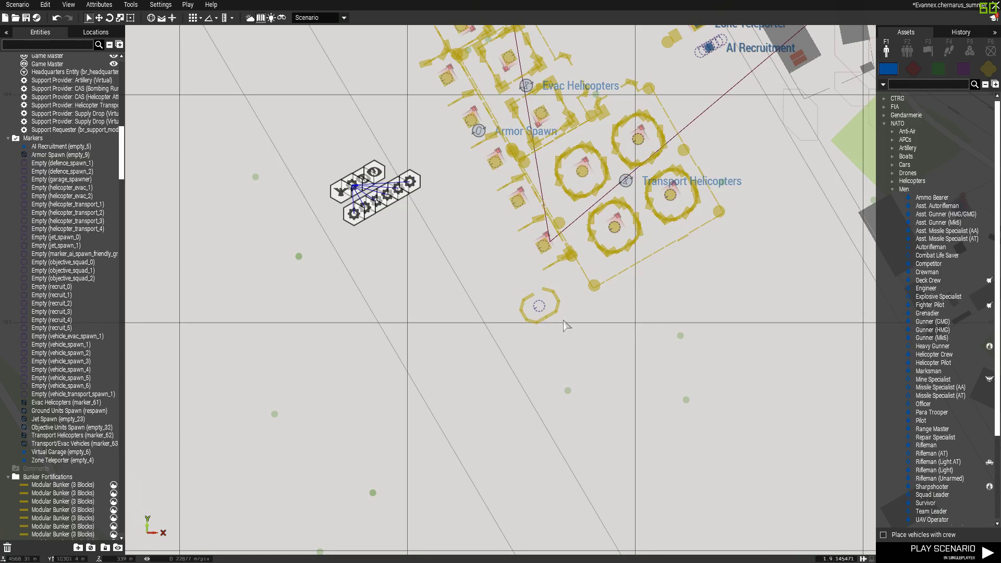
{"action": "scroll", "coordinate": [540, 308], "scroll_direction": "down", "scroll_amount": 1}
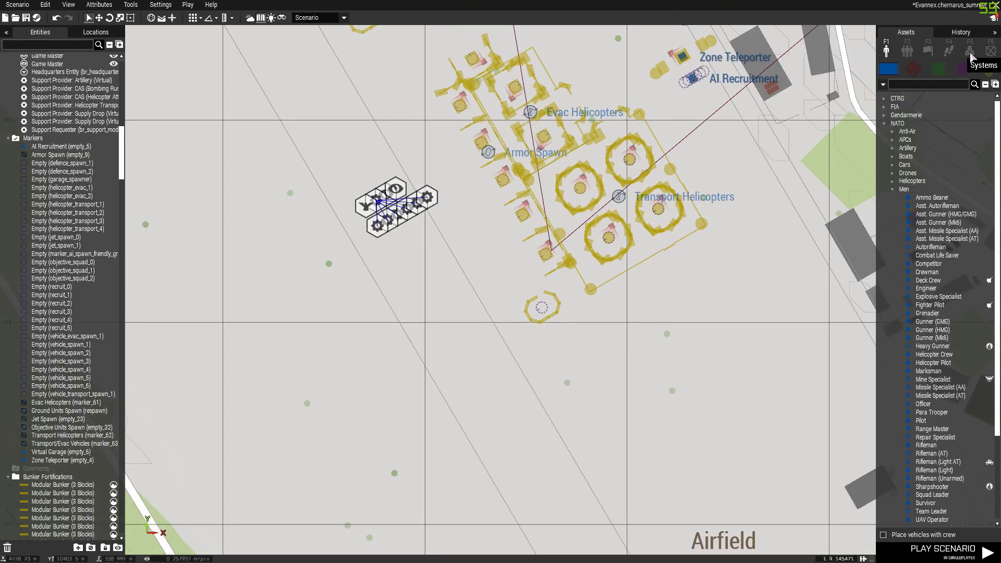
Step: Place an Empty system marker on the airfield southwest of the base and set its variable name to zone_spawn_0
{"action": "left_click", "coordinate": [991, 50]}
{"action": "left_click", "coordinate": [885, 322]}
{"action": "left_click", "coordinate": [915, 331]}
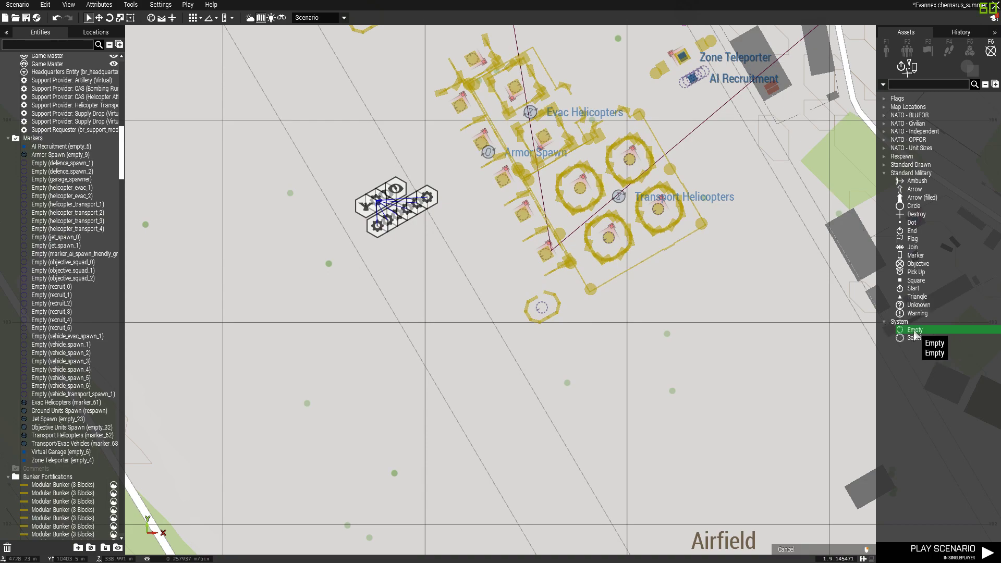
{"action": "left_click", "coordinate": [452, 396]}
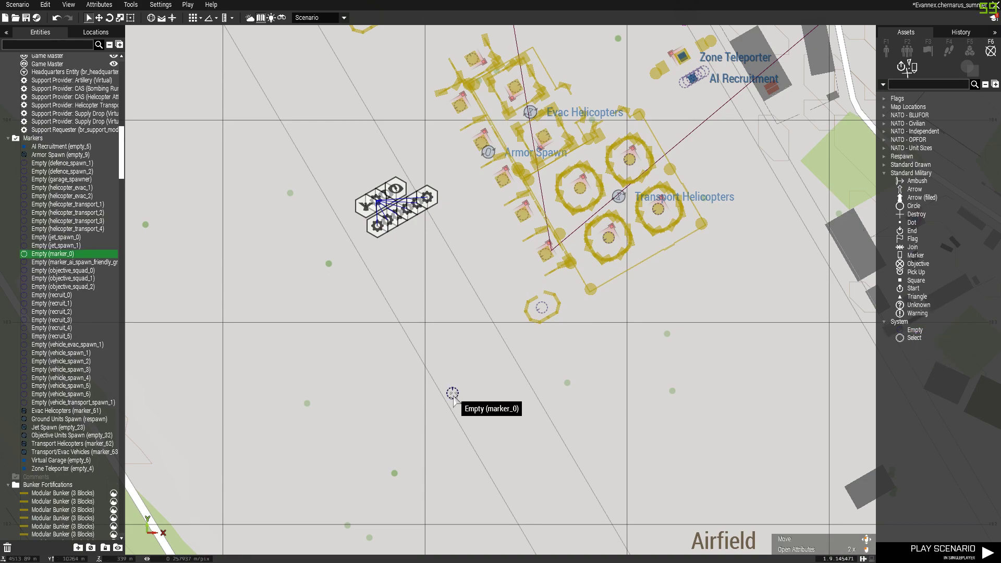
{"action": "double_click", "coordinate": [453, 395]}
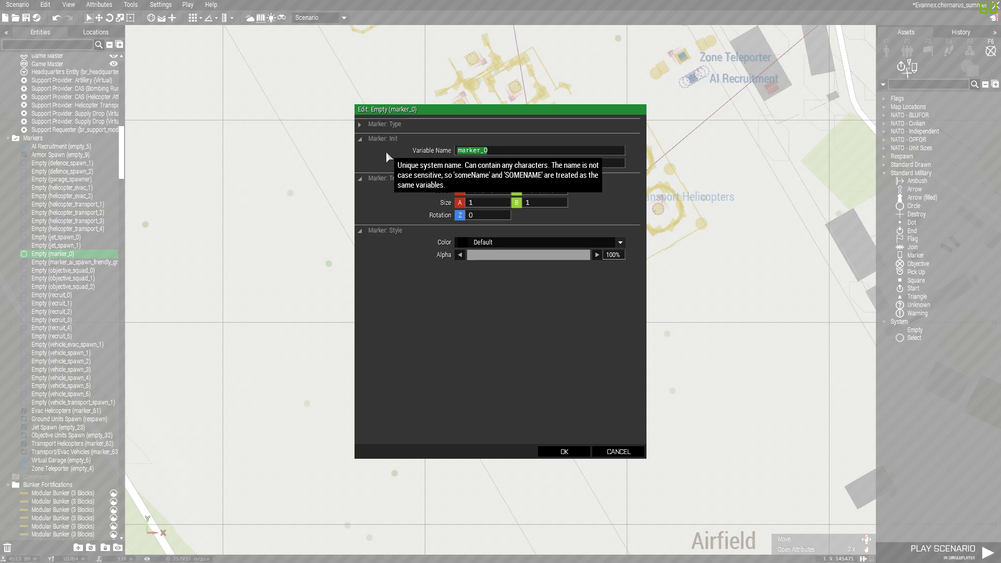
{"action": "type", "text": "zone_m"}
{"action": "key", "text": "BackSpace"}
{"action": "type", "text": "spawn_0"}
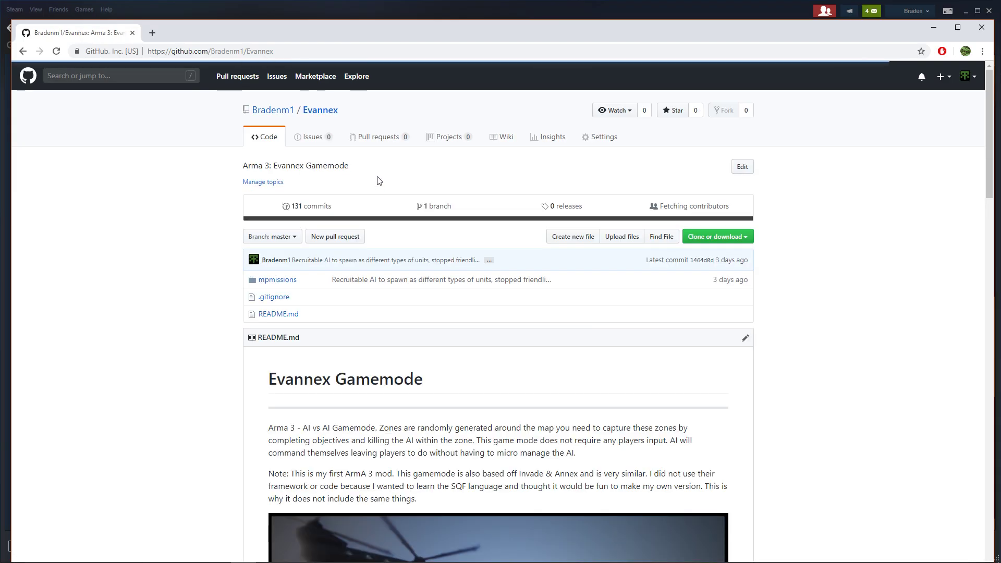
Step: Switch to the Evannex GitHub page in the browser and examine the README's Markers section for the zone_spawn_n naming
{"action": "scroll", "coordinate": [373, 248], "scroll_direction": "down", "scroll_amount": 4}
{"action": "scroll", "coordinate": [372, 245], "scroll_direction": "down", "scroll_amount": 15}
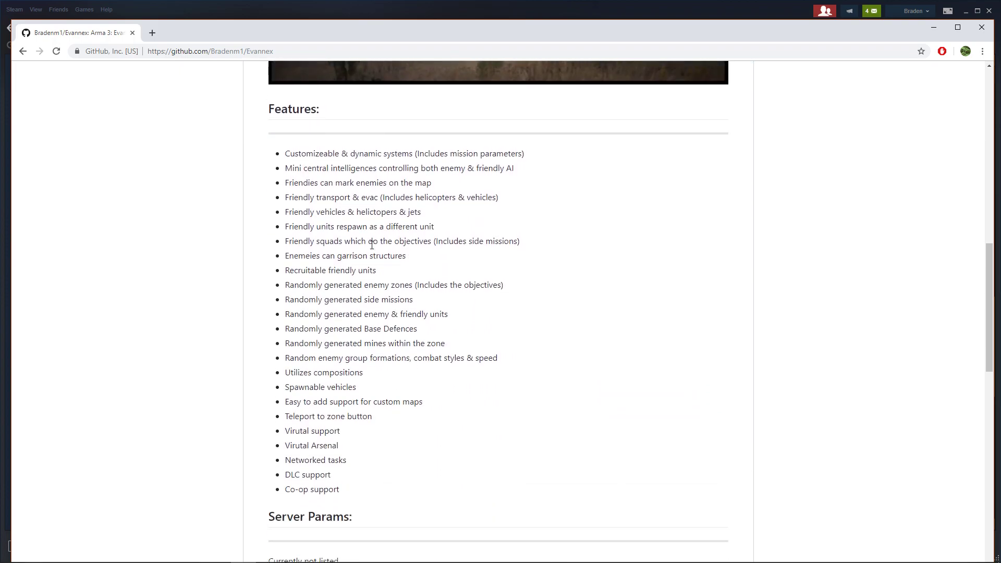
{"action": "left_click_drag", "start_coordinate": [279, 303], "coordinate": [307, 304]}
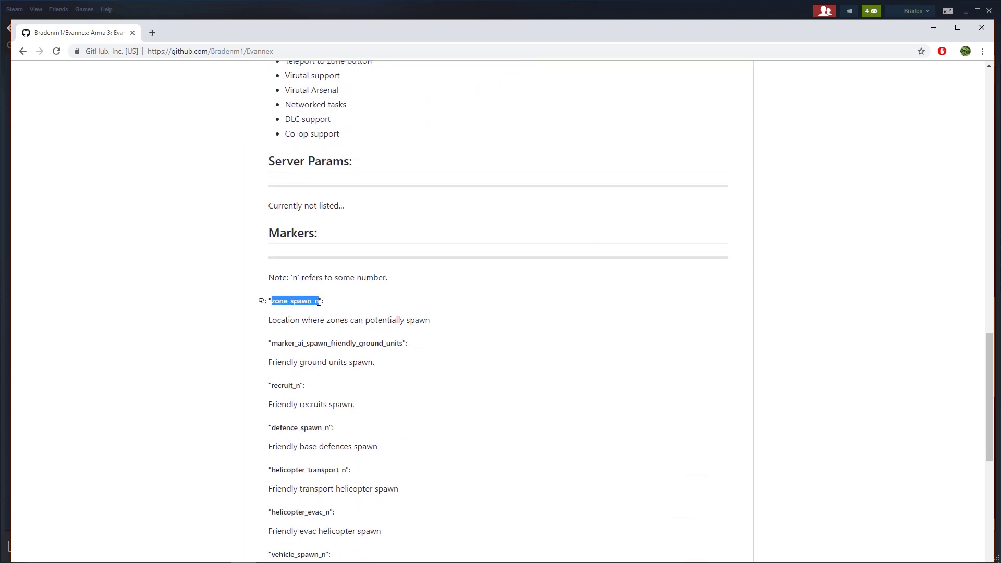
{"action": "left_click", "coordinate": [315, 304]}
{"action": "left_click_drag", "start_coordinate": [317, 301], "coordinate": [271, 301]}
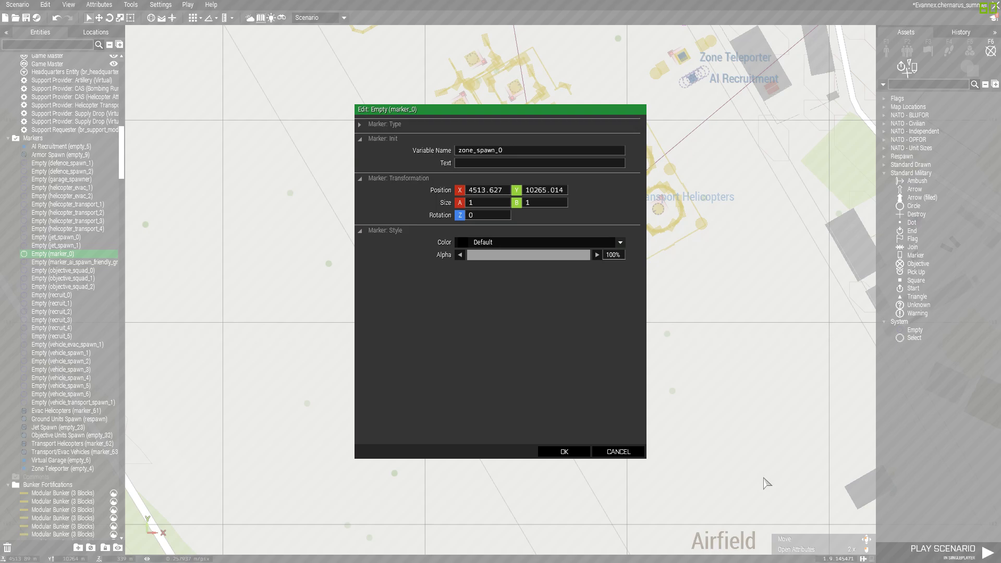
Step: Switch back to Arma 3, confirm the zone_spawn_0 marker's attributes and move the marker onto the town of Vybor
{"action": "left_click", "coordinate": [565, 452]}
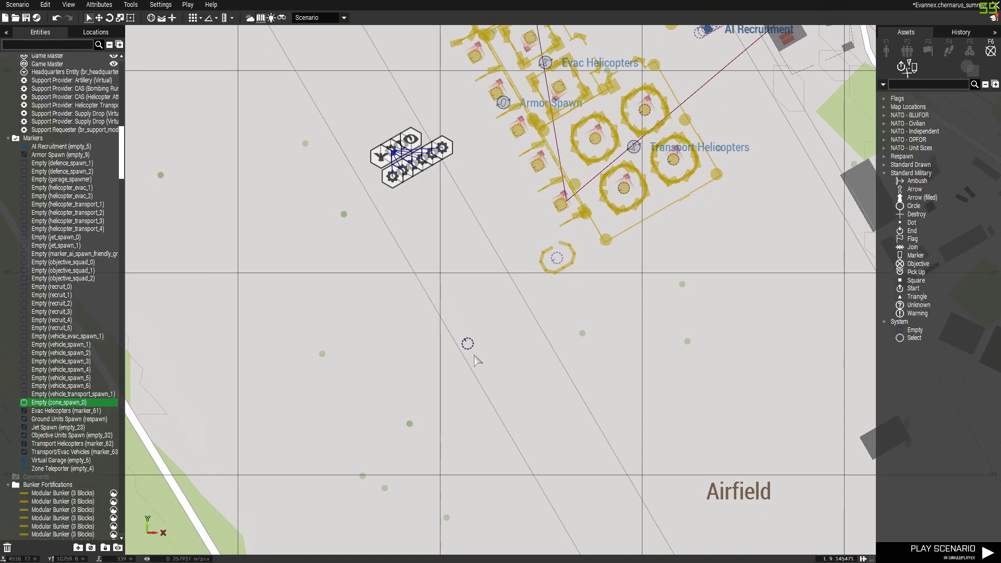
{"action": "left_click_drag", "start_coordinate": [469, 348], "coordinate": [590, 347]}
{"action": "left_click_drag", "start_coordinate": [585, 339], "coordinate": [583, 336]}
{"action": "key", "text": "w"}
{"action": "key", "text": "w"}
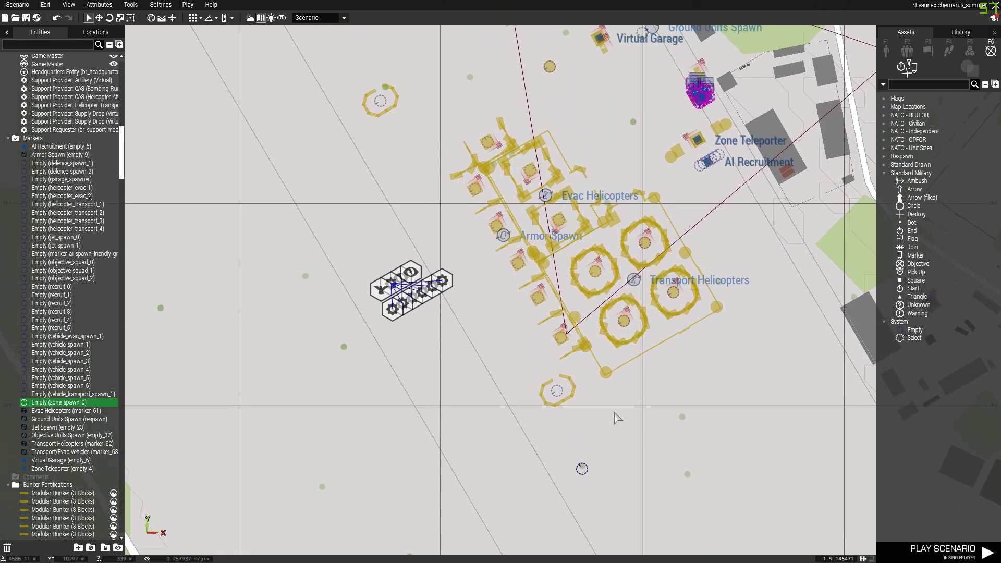
{"action": "scroll", "coordinate": [616, 415], "scroll_direction": "down", "scroll_amount": 1}
{"action": "scroll", "coordinate": [525, 400], "scroll_direction": "down", "scroll_amount": 5}
{"action": "scroll", "coordinate": [525, 379], "scroll_direction": "down", "scroll_amount": 10}
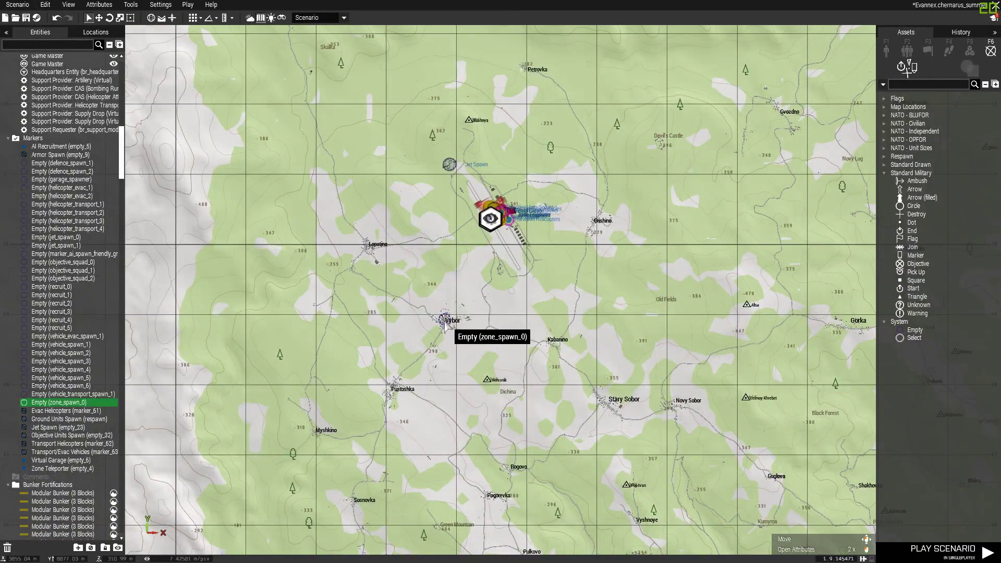
{"action": "scroll", "coordinate": [445, 341], "scroll_direction": "up", "scroll_amount": 5}
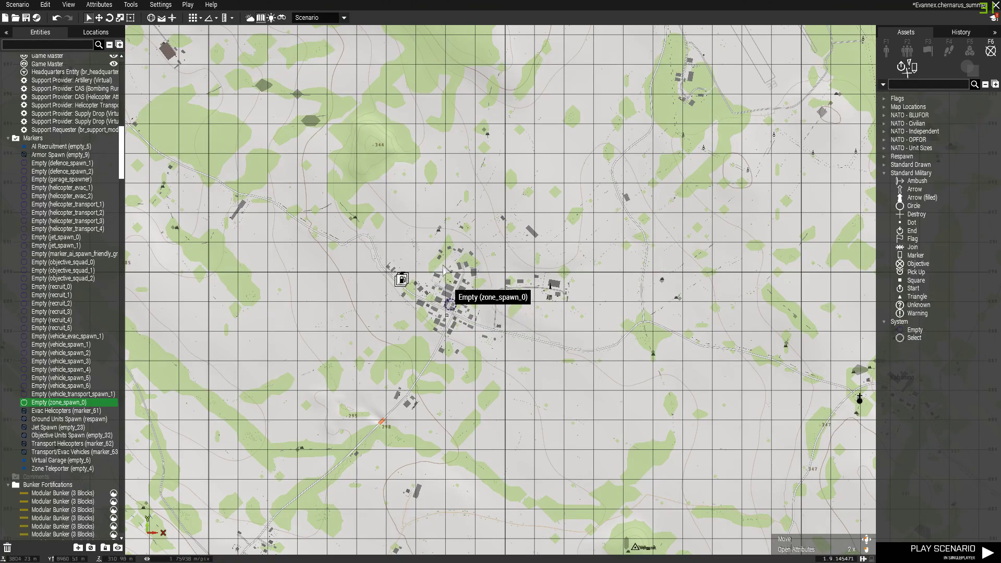
{"action": "scroll", "coordinate": [445, 274], "scroll_direction": "down", "scroll_amount": 5}
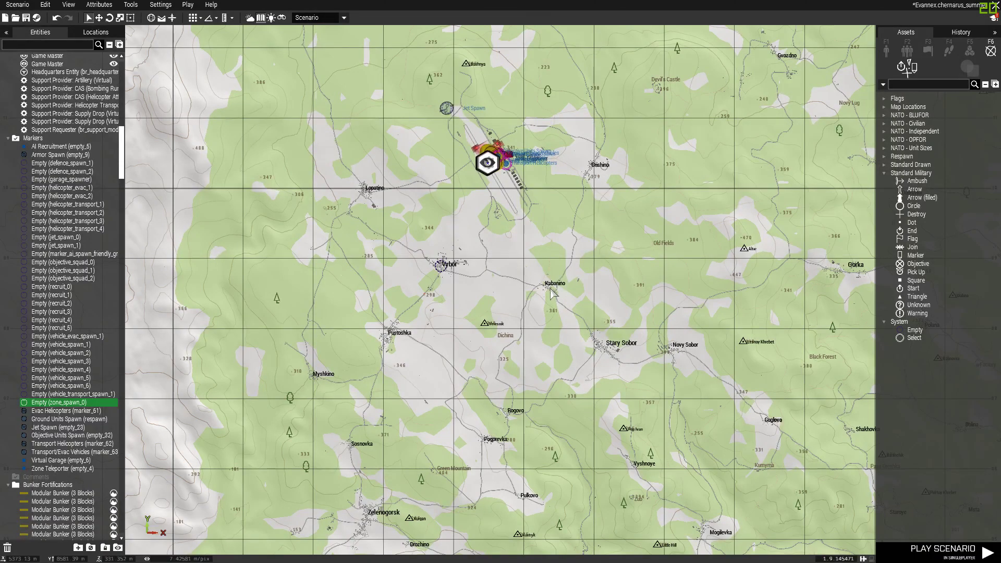
Step: Paste copies of the zone spawn marker at Kabanino, Stary Sobor, Zelenogorsk and Chernogorsk
{"action": "key", "text": "ctrl+v"}
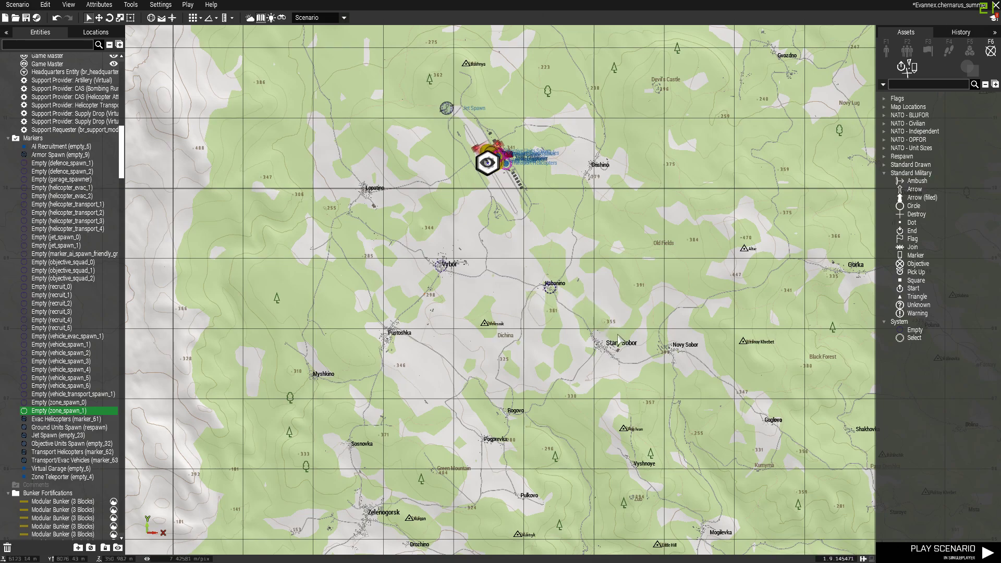
{"action": "key", "text": "ctrl+v"}
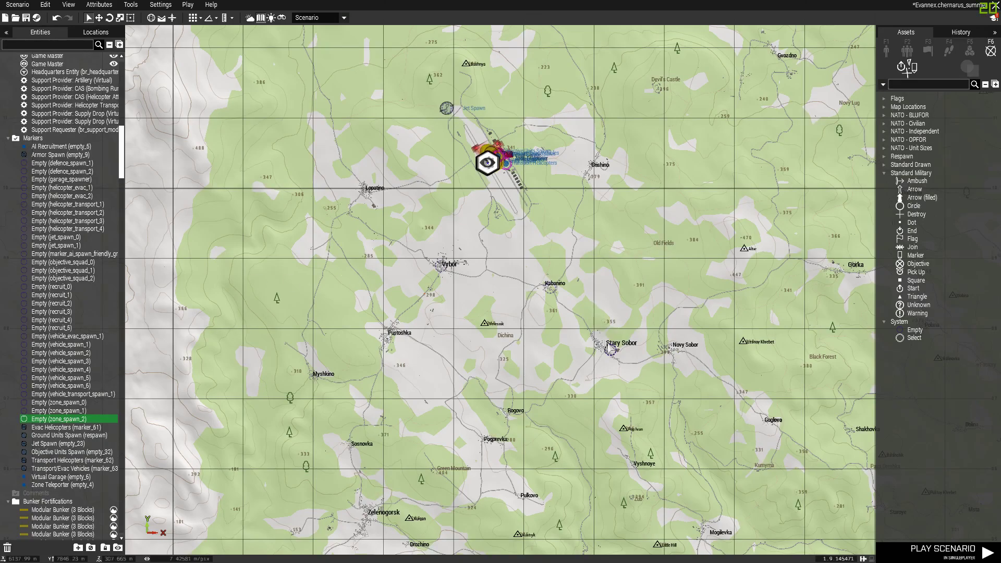
{"action": "scroll", "coordinate": [608, 346], "scroll_direction": "up", "scroll_amount": 3}
{"action": "scroll", "coordinate": [577, 312], "scroll_direction": "down", "scroll_amount": 3}
{"action": "scroll", "coordinate": [551, 316], "scroll_direction": "down", "scroll_amount": 4}
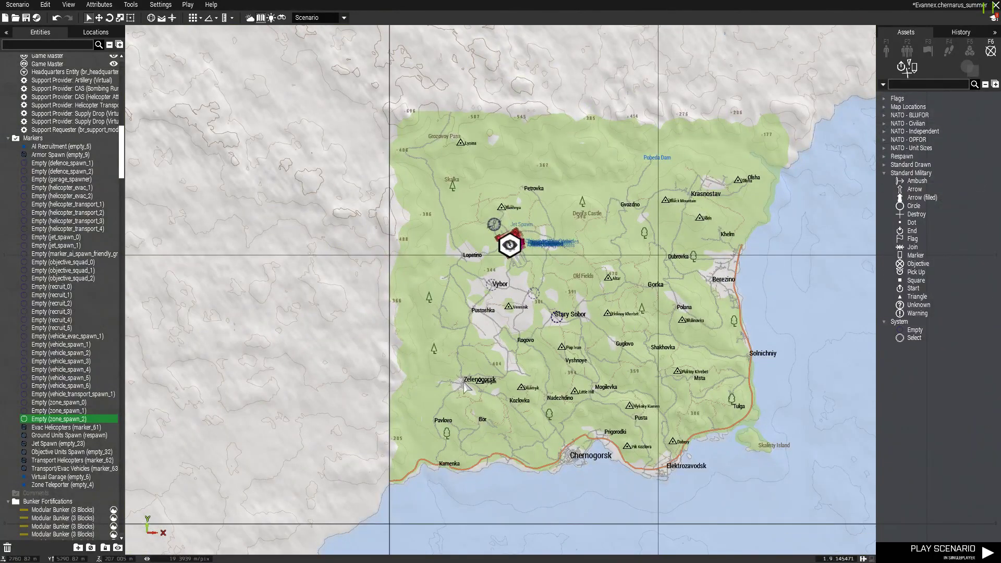
{"action": "key", "text": "ctrl+v"}
{"action": "key", "text": "ctrl+v"}
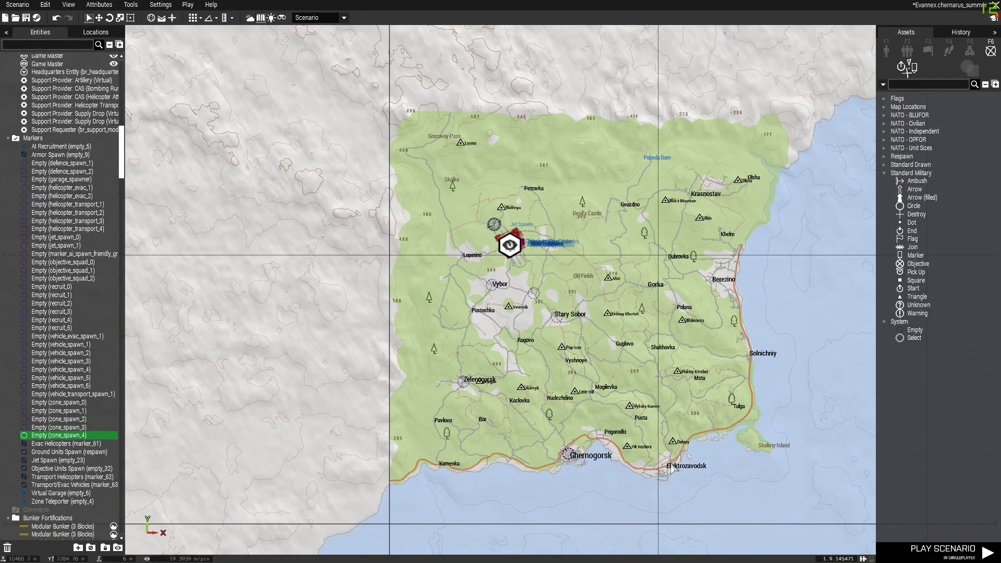
Step: Paste further zone spawn markers at Elektrozavodsk, Solnichniy, the lumber mill, Berezino and Polana
{"action": "scroll", "coordinate": [671, 476], "scroll_direction": "up", "scroll_amount": 2}
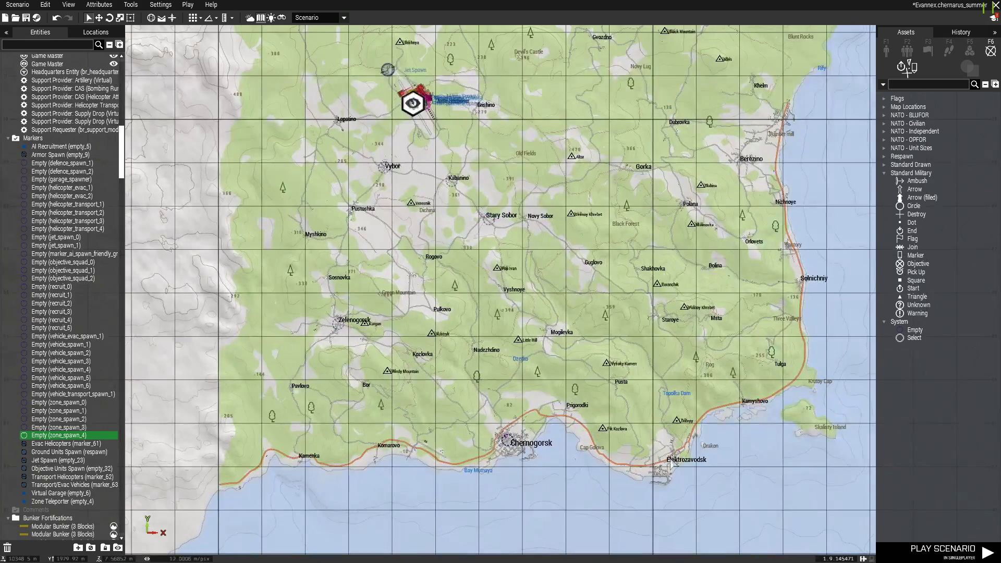
{"action": "key", "text": "ctrl+v"}
{"action": "scroll", "coordinate": [813, 274], "scroll_direction": "up", "scroll_amount": 1}
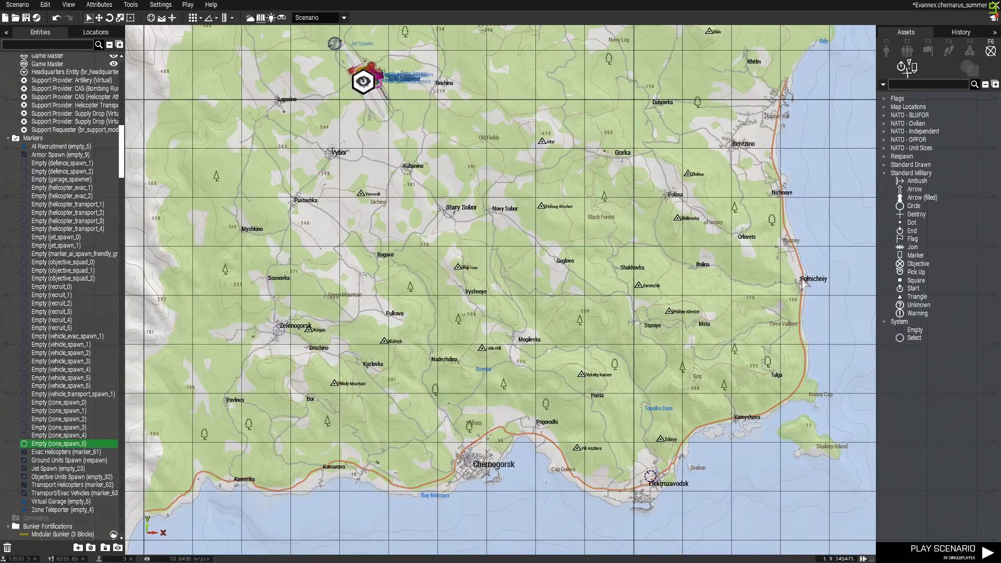
{"action": "key", "text": "ctrl+v"}
{"action": "key", "text": "ctrl+v"}
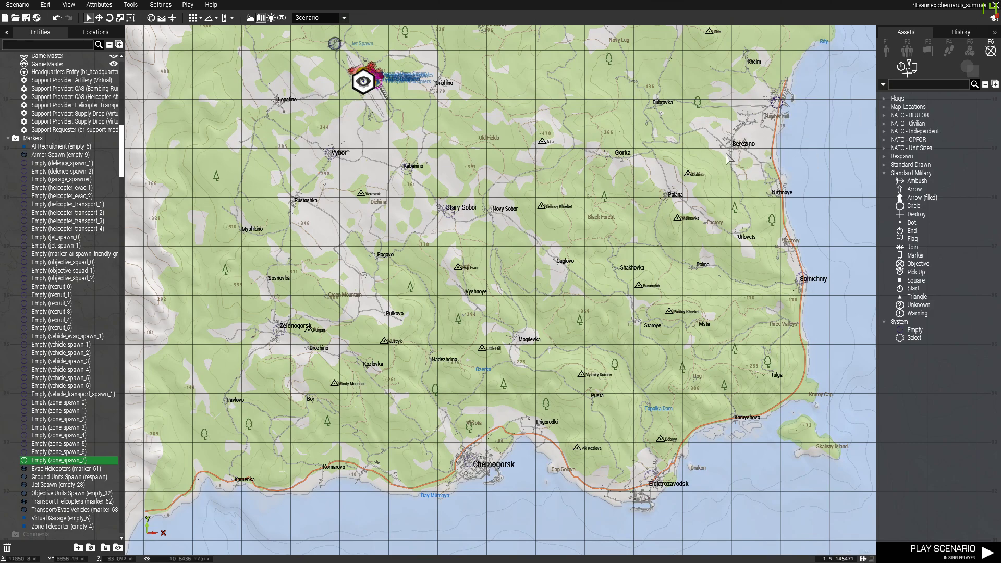
{"action": "key", "text": "ctrl+v"}
{"action": "key", "text": "ctrl+v"}
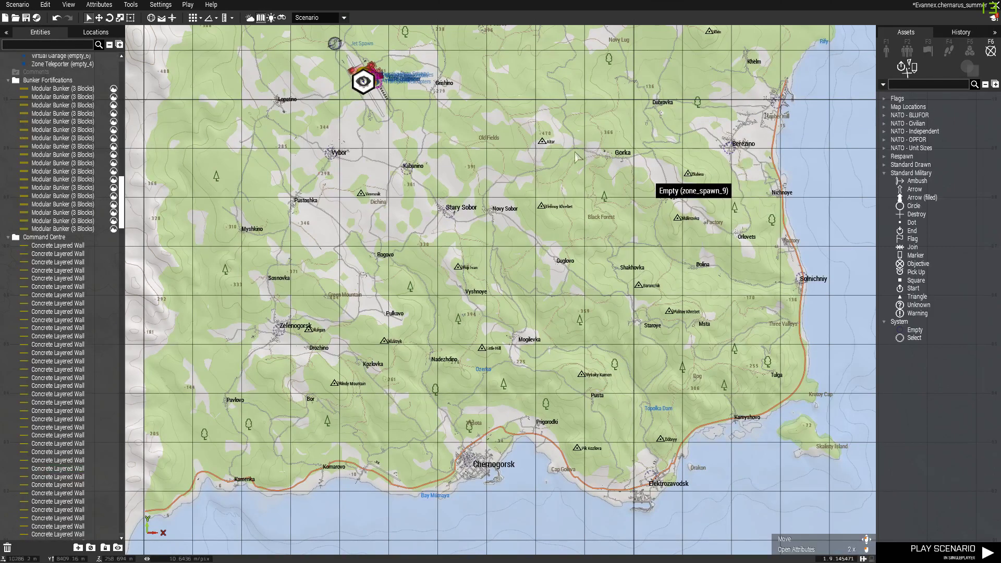
Step: Paste another zone spawn marker at the airstrip beside Krasnostav
{"action": "scroll", "coordinate": [640, 168], "scroll_direction": "down", "scroll_amount": 3}
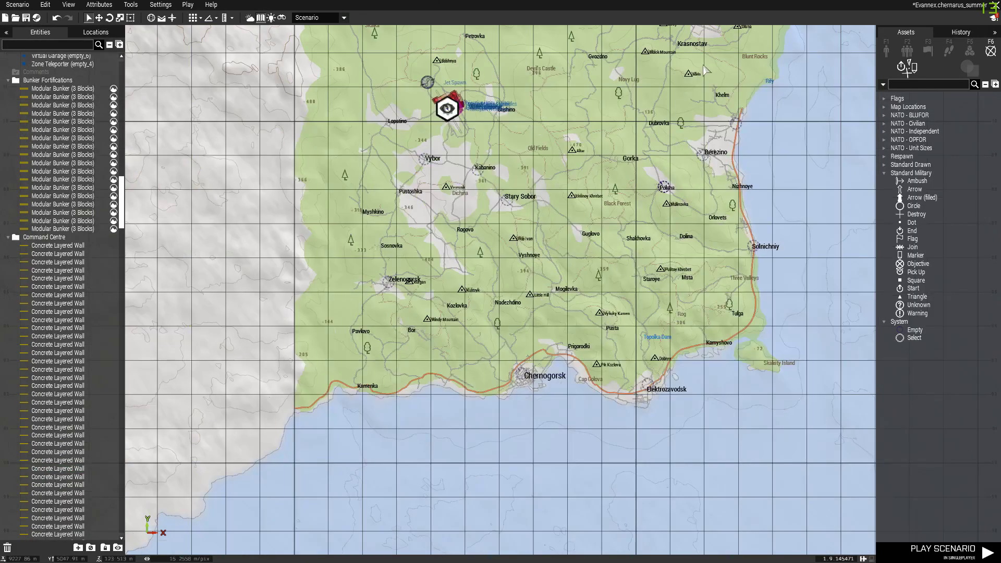
{"action": "scroll", "coordinate": [706, 62], "scroll_direction": "up", "scroll_amount": 5}
{"action": "scroll", "coordinate": [641, 342], "scroll_direction": "down", "scroll_amount": 3}
{"action": "scroll", "coordinate": [670, 108], "scroll_direction": "down", "scroll_amount": 1}
{"action": "key", "text": "ctrl+v"}
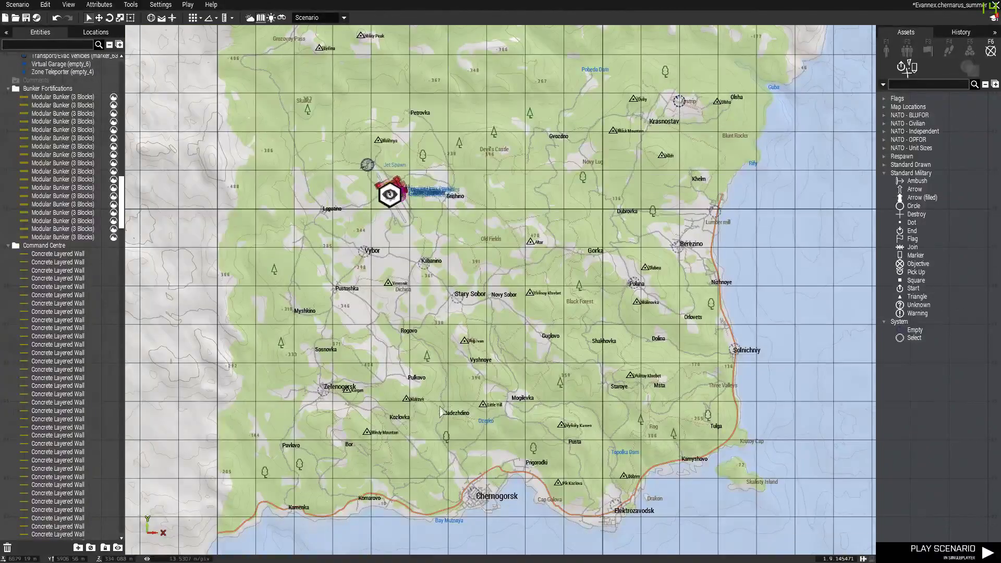
Step: Paste another zone spawn marker at Kamenka on the southwest coast
{"action": "scroll", "coordinate": [384, 469], "scroll_direction": "up", "scroll_amount": 2}
{"action": "scroll", "coordinate": [610, 225], "scroll_direction": "down", "scroll_amount": 3}
{"action": "scroll", "coordinate": [429, 345], "scroll_direction": "up", "scroll_amount": 5}
{"action": "scroll", "coordinate": [487, 399], "scroll_direction": "down", "scroll_amount": 2}
{"action": "scroll", "coordinate": [529, 274], "scroll_direction": "up", "scroll_amount": 4}
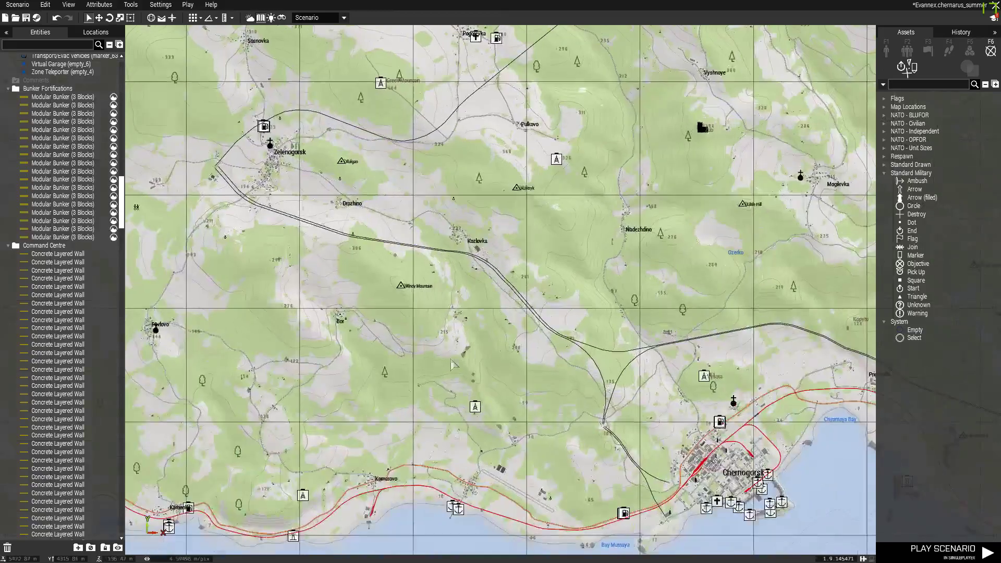
{"action": "scroll", "coordinate": [469, 313], "scroll_direction": "down", "scroll_amount": 3}
{"action": "scroll", "coordinate": [256, 472], "scroll_direction": "down", "scroll_amount": 4}
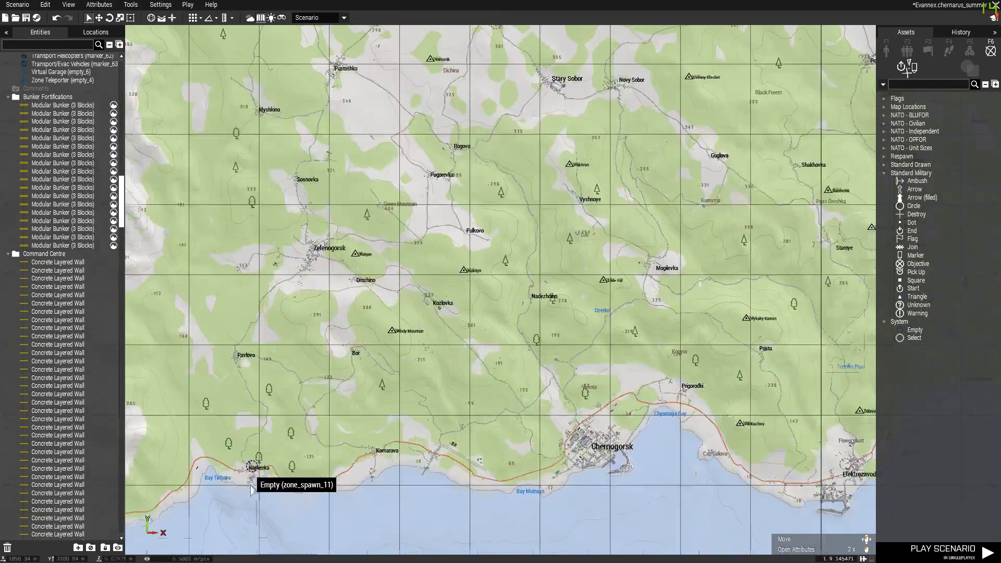
Step: Paste another zone spawn marker in the empty terrain northwest of Chernarus and move it farther west
{"action": "scroll", "coordinate": [443, 197], "scroll_direction": "up", "scroll_amount": 2}
{"action": "scroll", "coordinate": [443, 197], "scroll_direction": "down", "scroll_amount": 3}
{"action": "scroll", "coordinate": [481, 330], "scroll_direction": "up", "scroll_amount": 8}
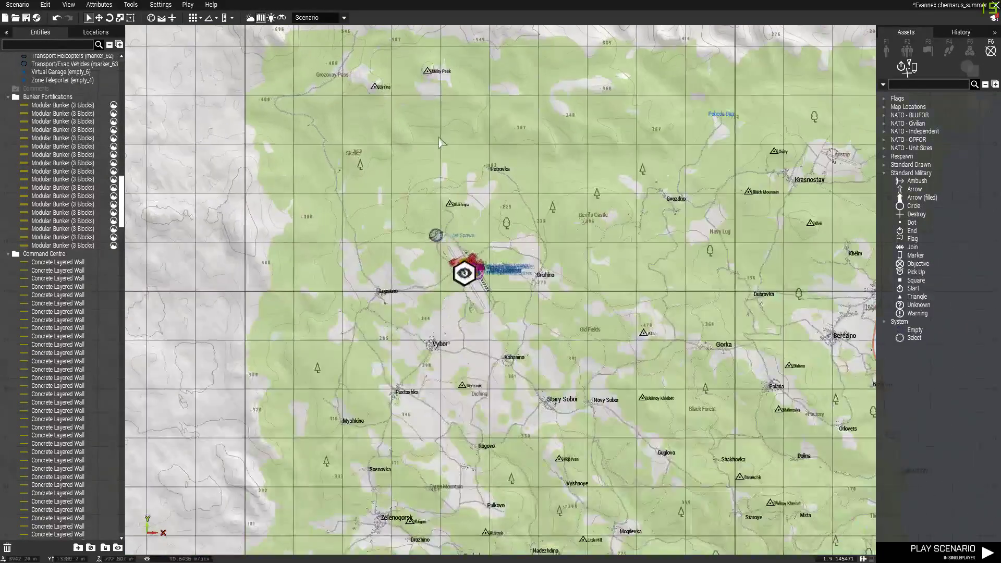
{"action": "scroll", "coordinate": [481, 330], "scroll_direction": "down", "scroll_amount": 4}
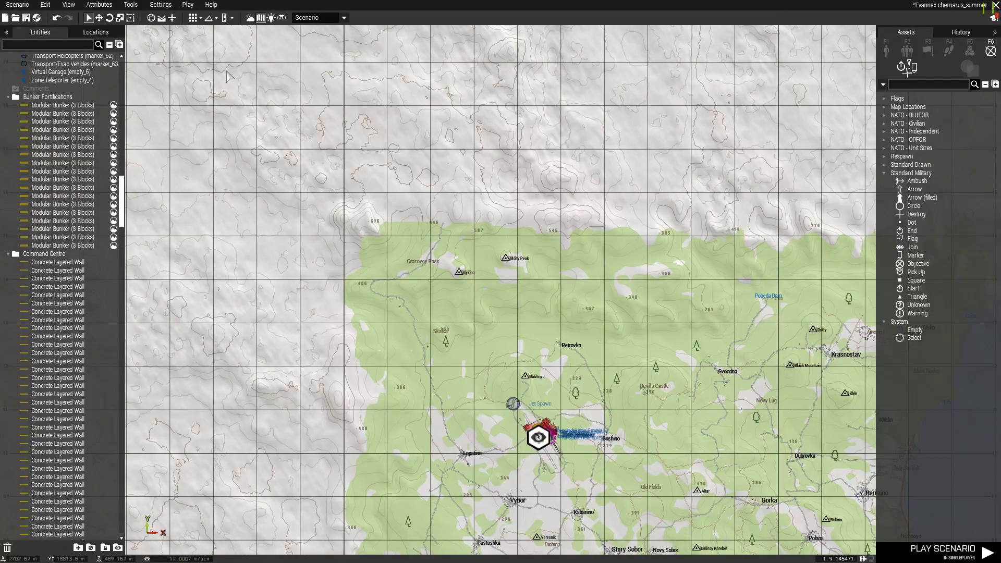
{"action": "scroll", "coordinate": [314, 170], "scroll_direction": "down", "scroll_amount": 2}
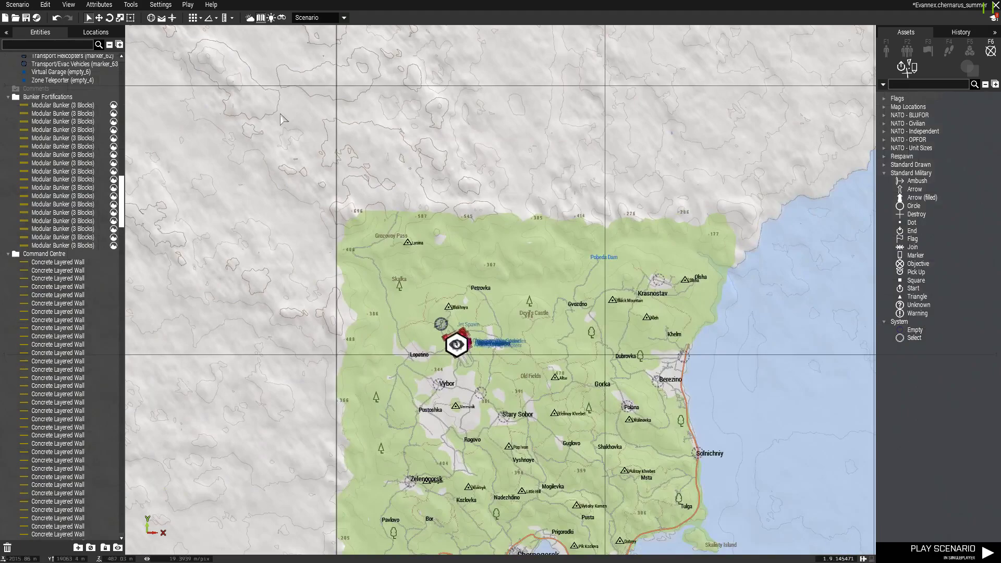
{"action": "key", "text": "ctrl+v"}
{"action": "mouse_move", "coordinate": [280, 114]}
{"action": "left_mouse_down"}
{"action": "mouse_move", "coordinate": [164, 96]}
{"action": "mouse_move", "coordinate": [181, 122]}
{"action": "mouse_move", "coordinate": [229, 86]}
{"action": "mouse_move", "coordinate": [153, 131]}
{"action": "left_mouse_up"}
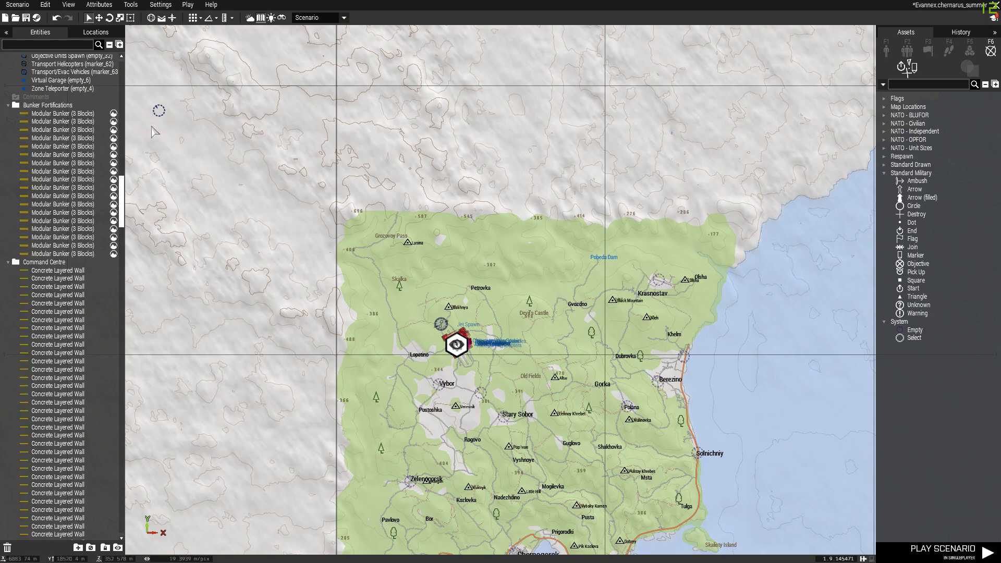
Step: Select the cluster of Game Master and support modules and move it southwest, farther from the base
{"action": "scroll", "coordinate": [410, 258], "scroll_direction": "up", "scroll_amount": 8}
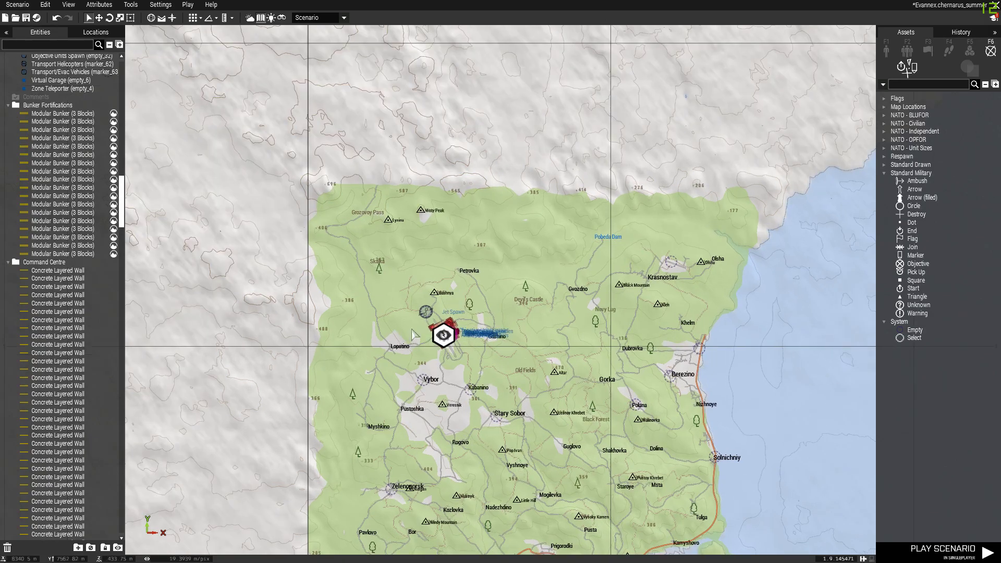
{"action": "scroll", "coordinate": [410, 257], "scroll_direction": "up", "scroll_amount": 10}
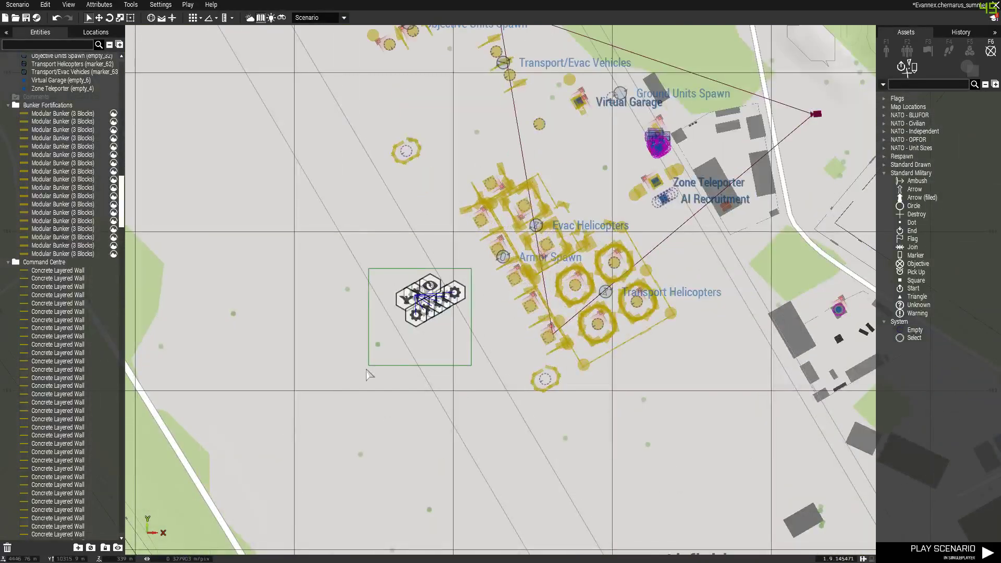
{"action": "left_click_drag", "start_coordinate": [366, 370], "coordinate": [367, 371]}
{"action": "left_click_drag", "start_coordinate": [454, 291], "coordinate": [357, 345]}
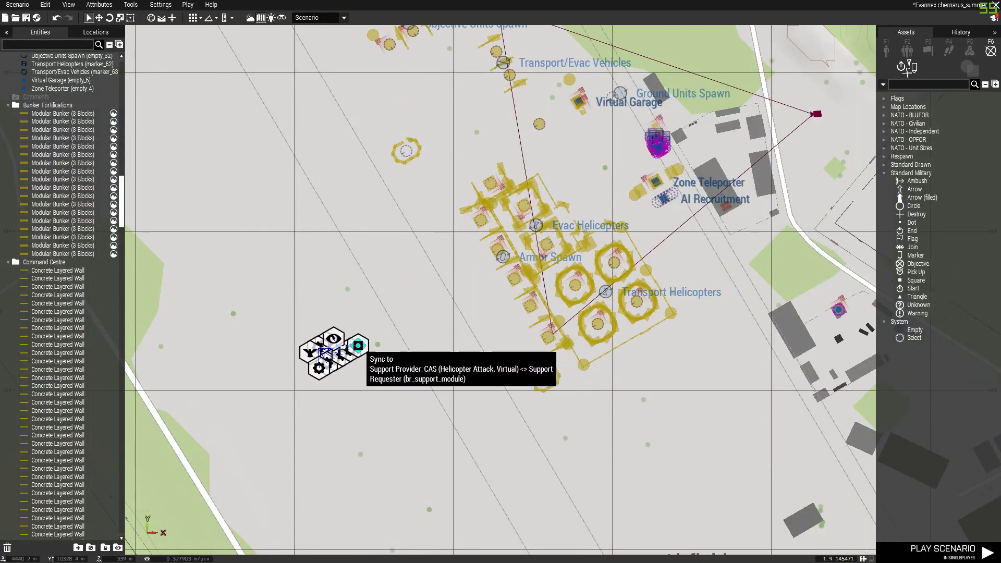
{"action": "left_click", "coordinate": [425, 311]}
Step: Move the Jet Spawn marker together with jet_spawn_0 and jet_spawn_1 to the southern end of the airfield
{"action": "scroll", "coordinate": [426, 311], "scroll_direction": "down", "scroll_amount": 3}
{"action": "scroll", "coordinate": [453, 381], "scroll_direction": "down", "scroll_amount": 5}
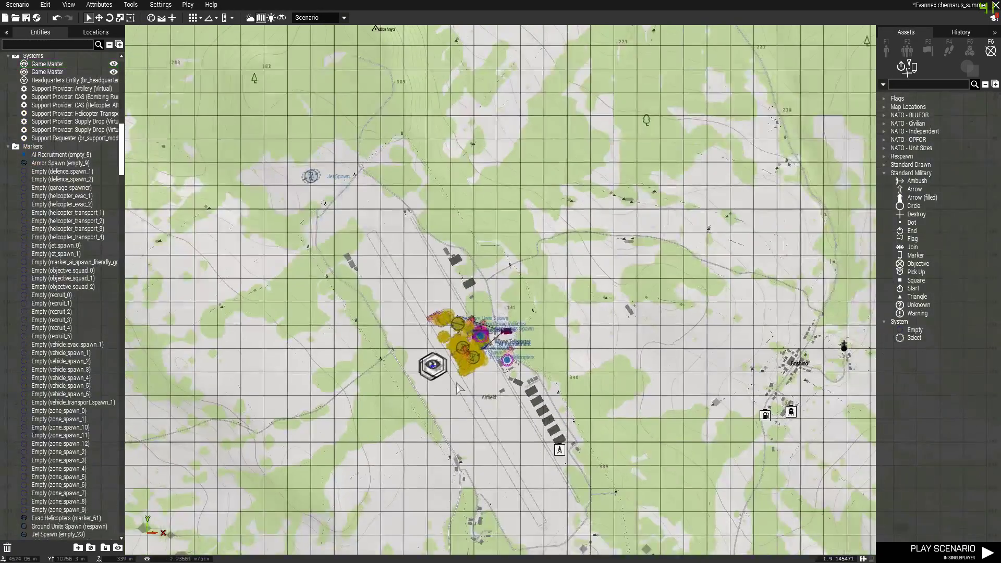
{"action": "scroll", "coordinate": [330, 165], "scroll_direction": "up", "scroll_amount": 2}
{"action": "left_click_drag", "start_coordinate": [330, 165], "coordinate": [263, 223]}
{"action": "left_click_drag", "start_coordinate": [312, 180], "coordinate": [559, 516]}
{"action": "scroll", "coordinate": [409, 232], "scroll_direction": "down", "scroll_amount": 1}
{"action": "scroll", "coordinate": [605, 536], "scroll_direction": "up", "scroll_amount": 2}
{"action": "scroll", "coordinate": [453, 314], "scroll_direction": "down", "scroll_amount": 2}
{"action": "scroll", "coordinate": [563, 483], "scroll_direction": "up", "scroll_amount": 3}
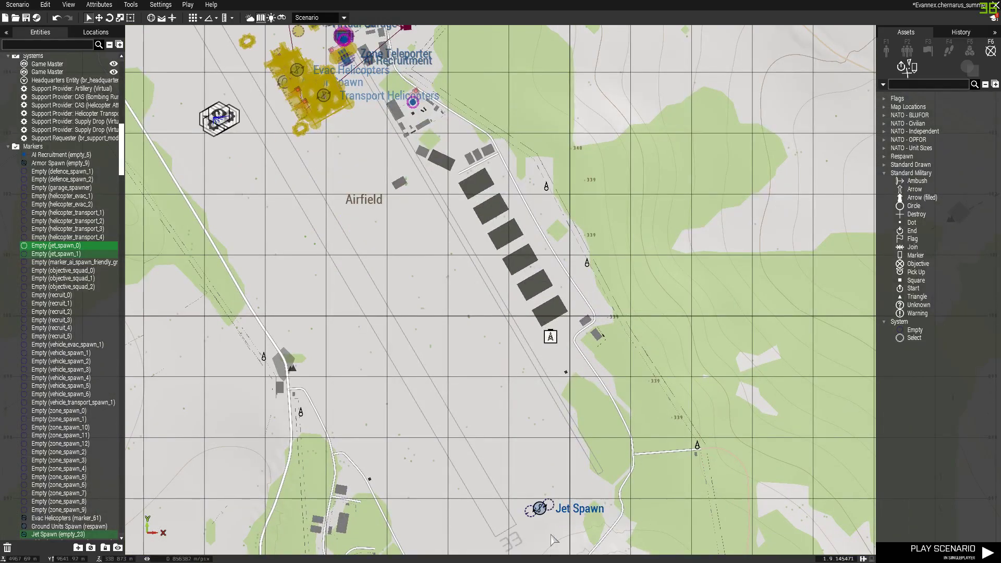
{"action": "scroll", "coordinate": [616, 538], "scroll_direction": "down", "scroll_amount": 1}
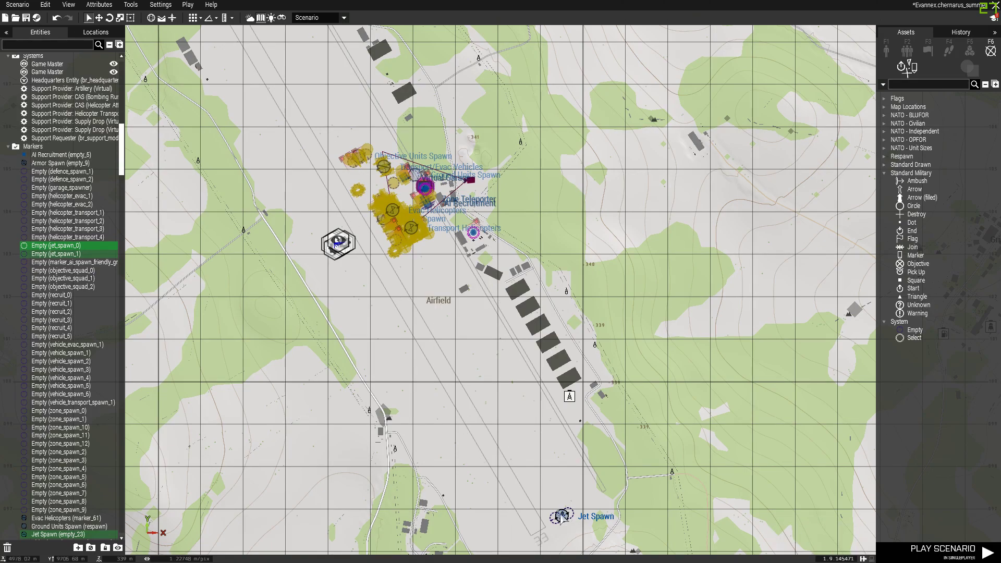
{"action": "scroll", "coordinate": [399, 209], "scroll_direction": "up", "scroll_amount": 5}
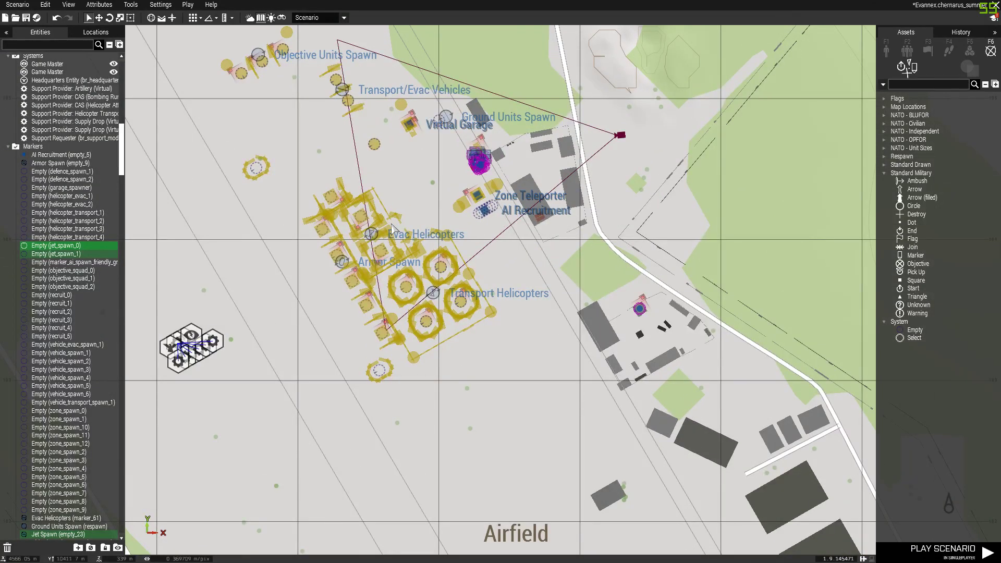
Step: Move the misplaced Modular Bunker (3 Blocks) segment to close the gap in the bunker ring beside the helipads
{"action": "key", "text": "m"}
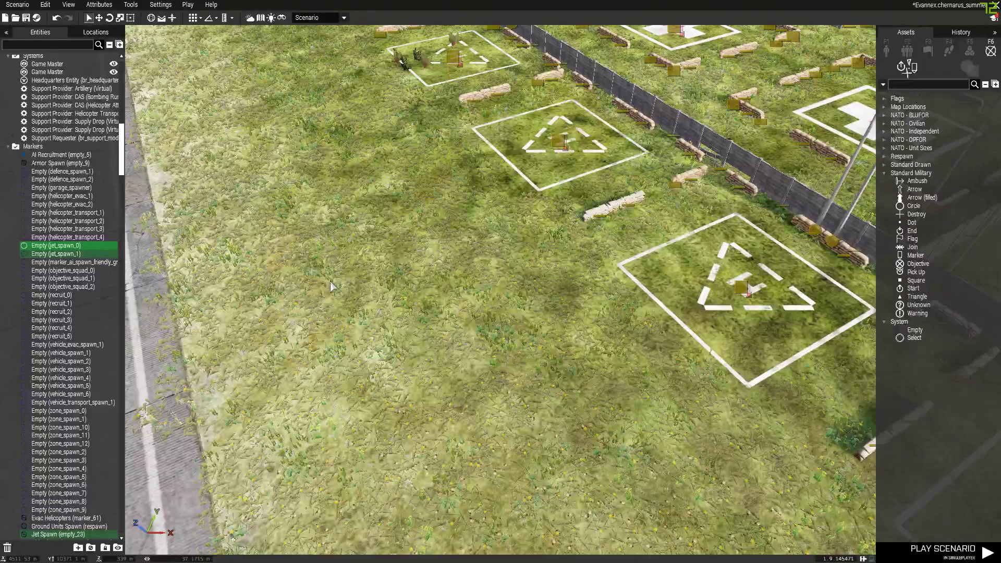
{"action": "scroll", "coordinate": [331, 287], "scroll_direction": "down", "scroll_amount": 5}
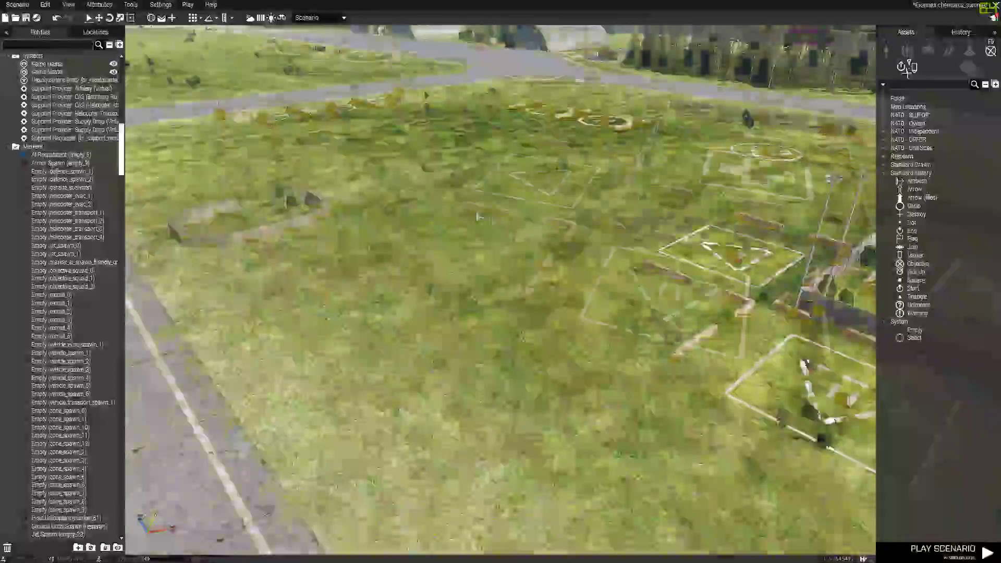
{"action": "scroll", "coordinate": [478, 217], "scroll_direction": "down", "scroll_amount": 6}
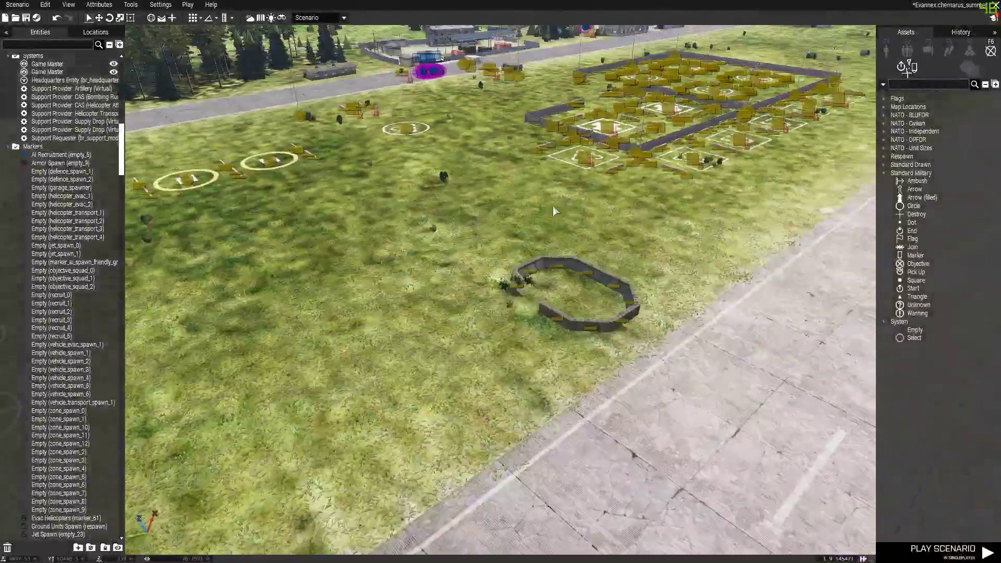
{"action": "scroll", "coordinate": [583, 205], "scroll_direction": "up", "scroll_amount": 5}
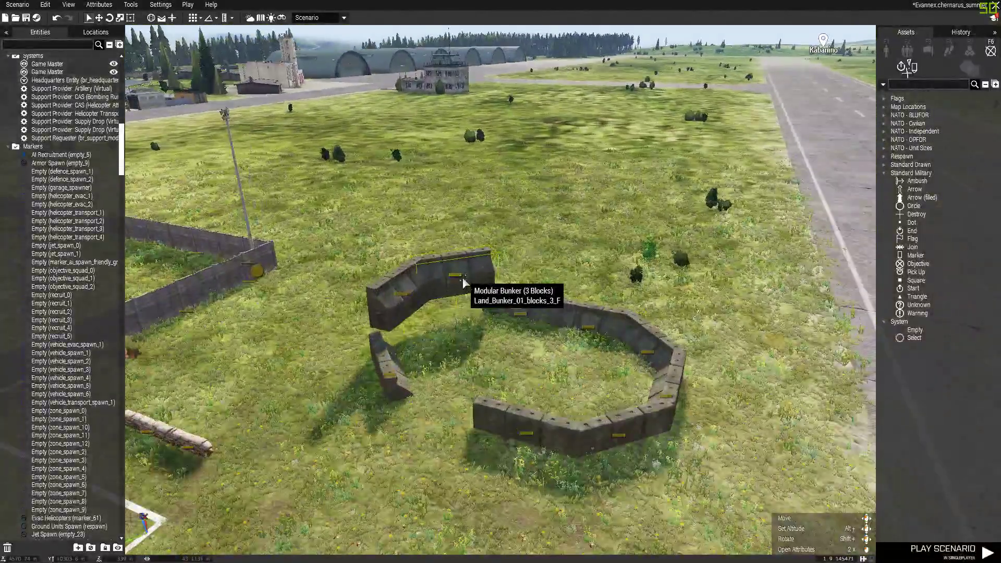
{"action": "left_click", "coordinate": [459, 295]}
{"action": "left_click_drag", "start_coordinate": [390, 282], "coordinate": [412, 319]}
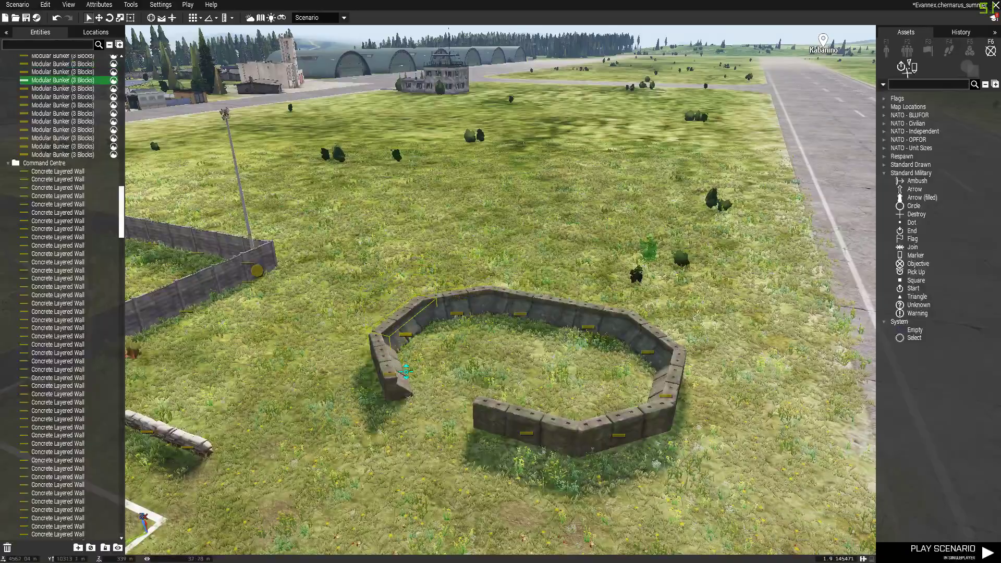
Step: Inspect the row of square helipads and the walled helicopter area beside the runway in 3D
{"action": "right_click_drag", "start_coordinate": [628, 323], "coordinate": [536, 315]}
{"action": "key", "text": "s"}
{"action": "key", "text": "s"}
{"action": "key", "text": "w"}
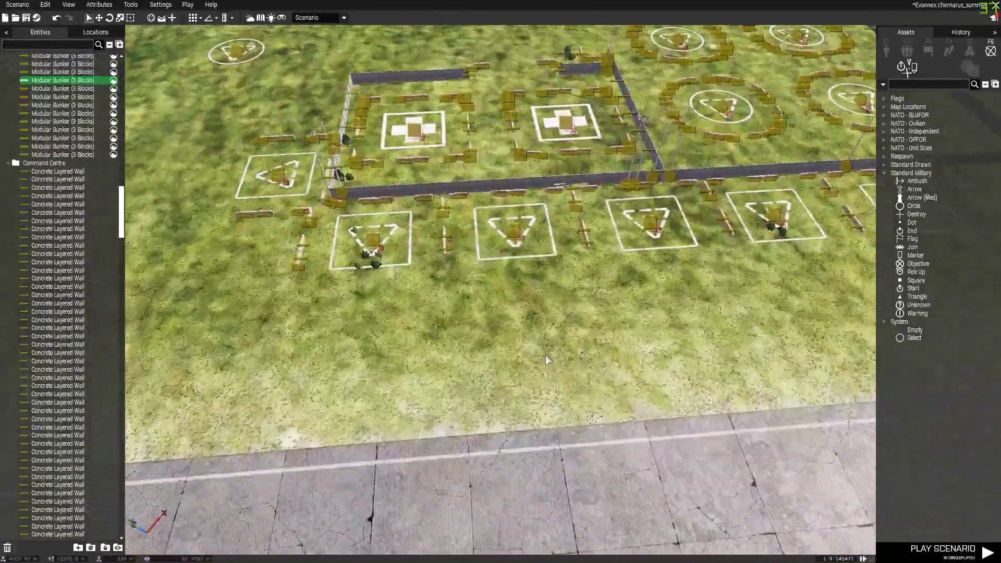
{"action": "key", "text": "d"}
{"action": "right_click_drag", "start_coordinate": [654, 304], "coordinate": [552, 282]}
{"action": "key", "text": "a"}
{"action": "key", "text": "w"}
{"action": "key", "text": "a"}
{"action": "right_click_drag", "start_coordinate": [416, 271], "coordinate": [447, 252]}
{"action": "key", "text": "m"}
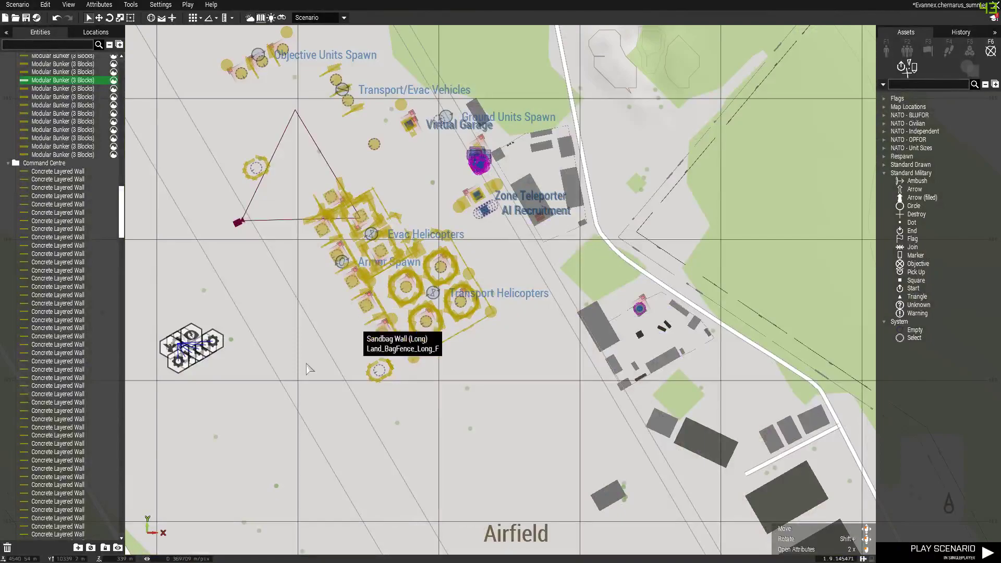
Step: Copy the southernmost square vehicle helipad with its spawn marker and paste seven copies in two rows on the northern airfield
{"action": "scroll", "coordinate": [319, 360], "scroll_direction": "up", "scroll_amount": 4}
{"action": "left_click_drag", "start_coordinate": [398, 291], "coordinate": [466, 322]}
{"action": "scroll", "coordinate": [359, 335], "scroll_direction": "down", "scroll_amount": 2}
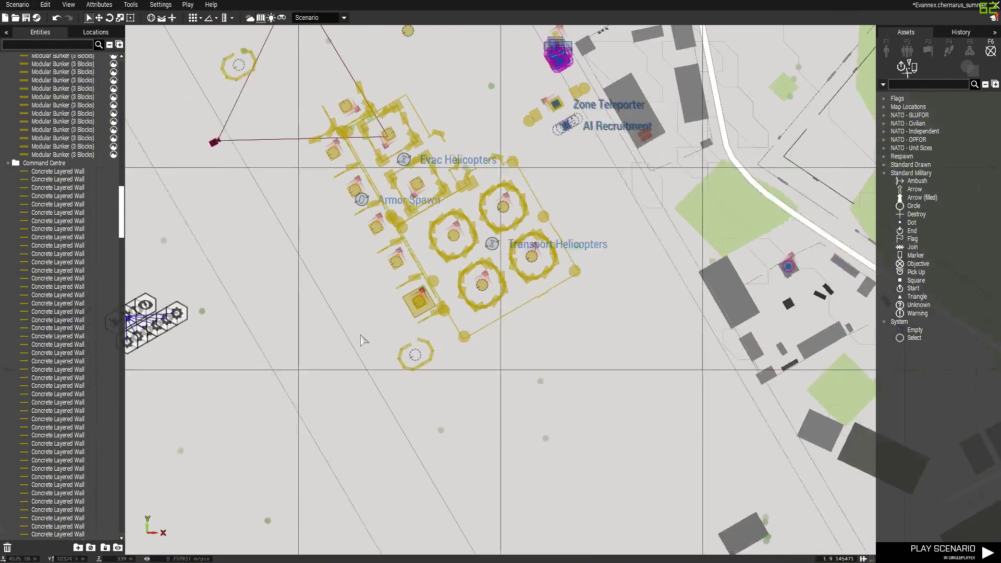
{"action": "scroll", "coordinate": [359, 335], "scroll_direction": "down", "scroll_amount": 7}
{"action": "scroll", "coordinate": [418, 102], "scroll_direction": "up", "scroll_amount": 4}
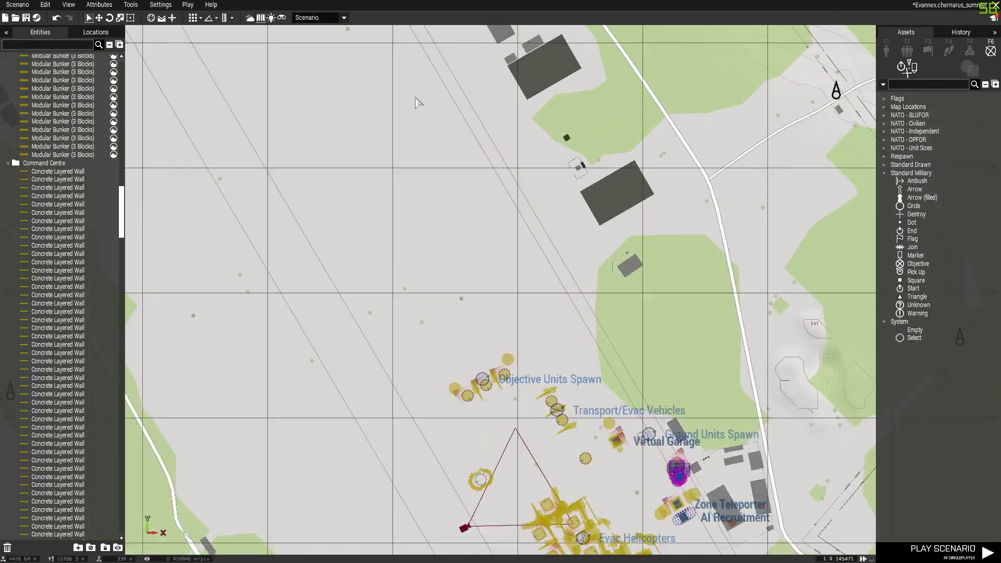
{"action": "key", "text": "ctrl+v"}
{"action": "key", "text": "ctrl+v"}
{"action": "key", "text": "ctrl+v"}
{"action": "key", "text": "ctrl+v"}
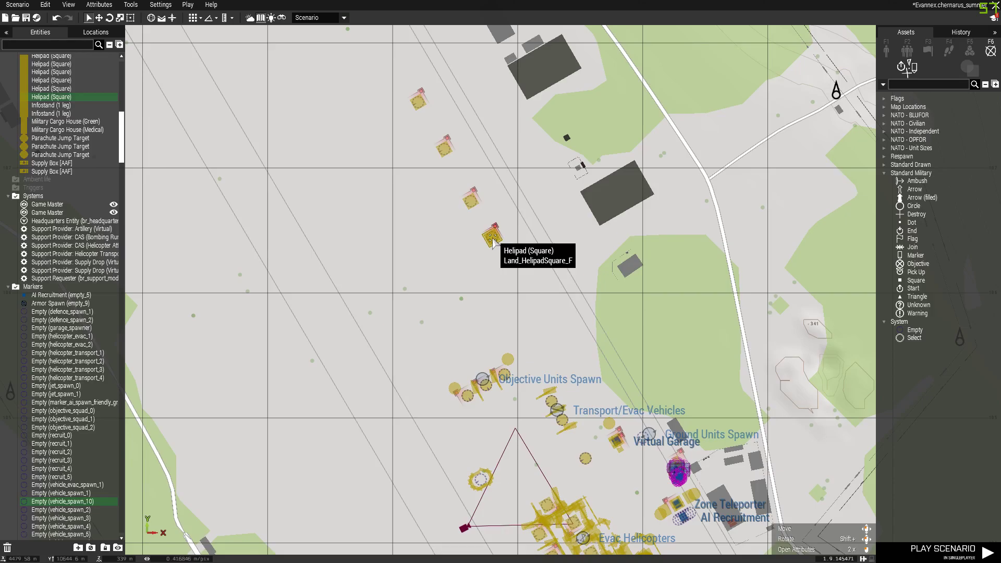
{"action": "key", "text": "ctrl+v"}
{"action": "key", "text": "ctrl+v"}
{"action": "key", "text": "ctrl+v"}
Step: Duplicate the Objective Units Spawn group with its three pads and squad markers, placing the copy just northwest of the original
{"action": "scroll", "coordinate": [459, 339], "scroll_direction": "down", "scroll_amount": 2}
{"action": "scroll", "coordinate": [481, 381], "scroll_direction": "up", "scroll_amount": 5}
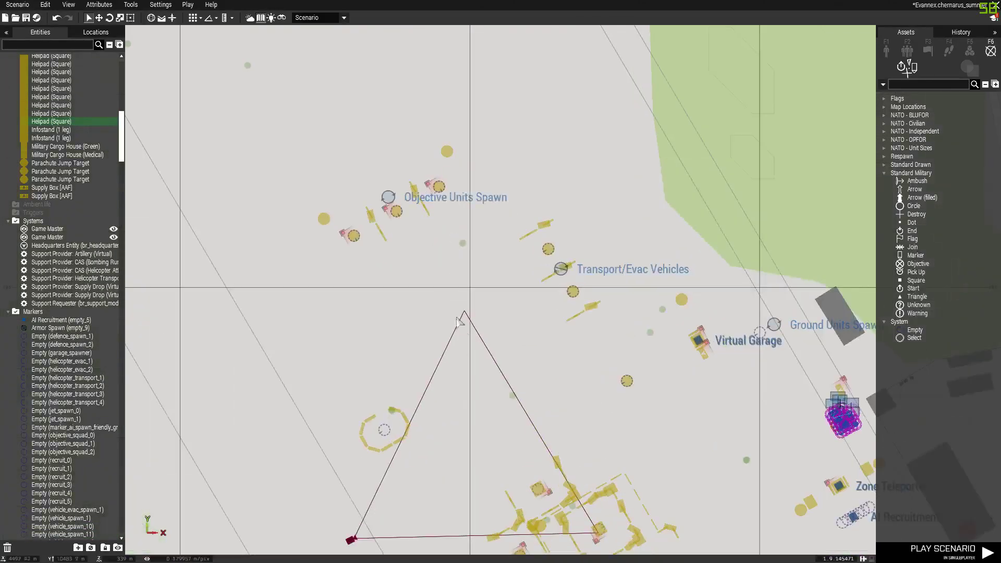
{"action": "left_click_drag", "start_coordinate": [468, 164], "coordinate": [324, 282]}
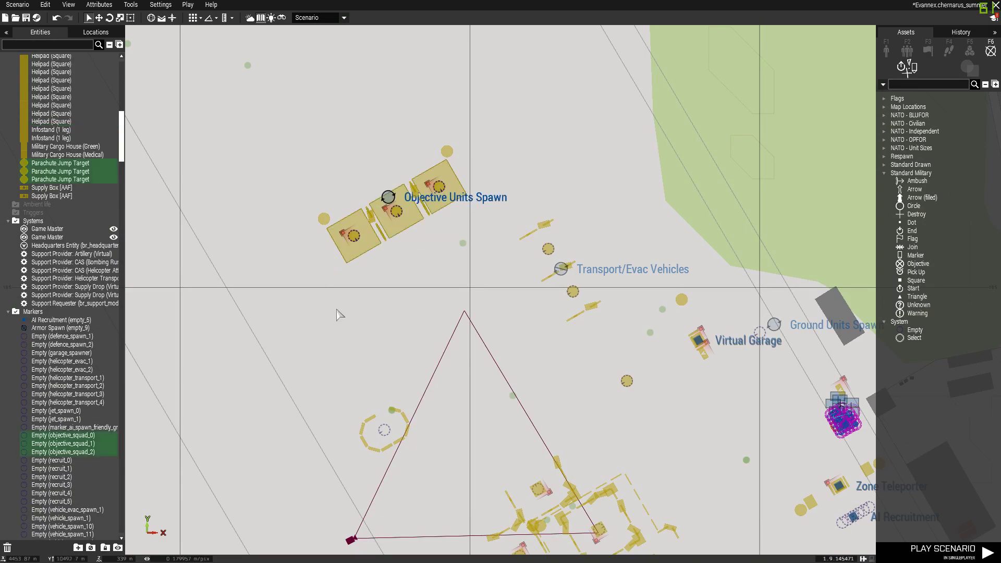
{"action": "key", "text": "ctrl+c"}
{"action": "key", "text": "ctrl+v"}
{"action": "scroll", "coordinate": [467, 329], "scroll_direction": "down", "scroll_amount": 5}
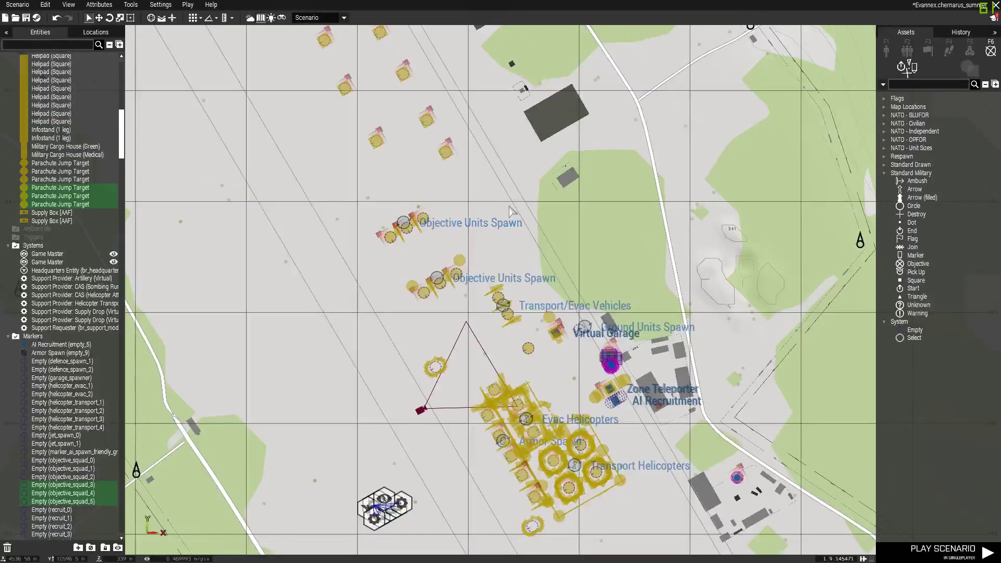
{"action": "left_click", "coordinate": [511, 211]}
Step: Save the scenario and launch it in multiplayer
{"action": "scroll", "coordinate": [511, 211], "scroll_direction": "down", "scroll_amount": 4}
{"action": "scroll", "coordinate": [510, 282], "scroll_direction": "up", "scroll_amount": 3}
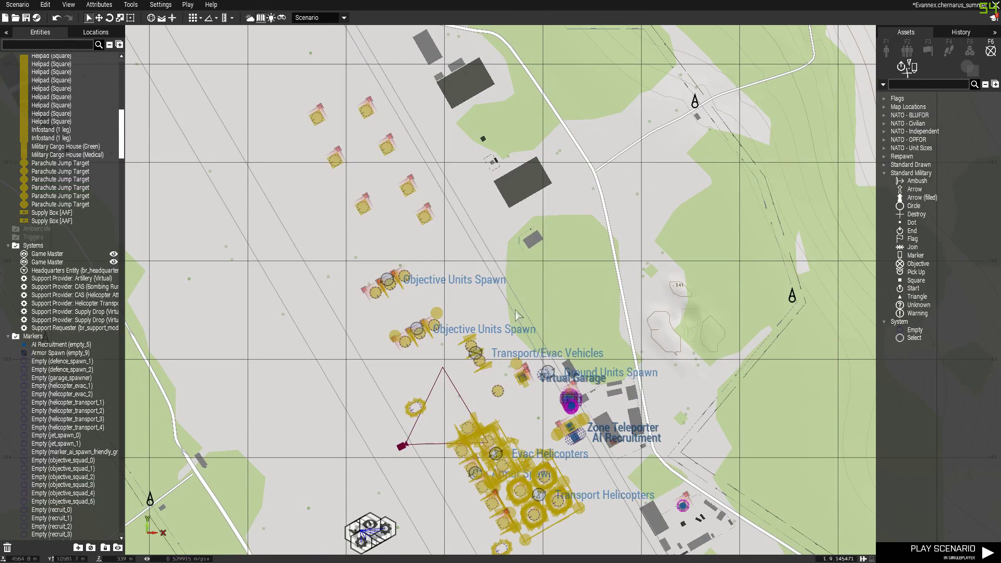
{"action": "key", "text": "ctrl+s"}
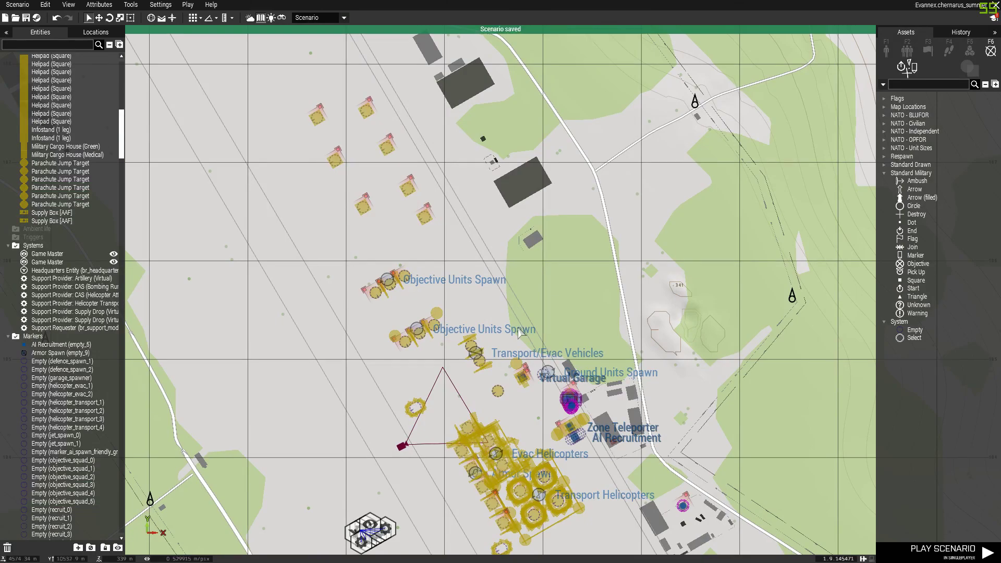
{"action": "left_click", "coordinate": [187, 6]}
{"action": "left_click", "coordinate": [214, 78]}
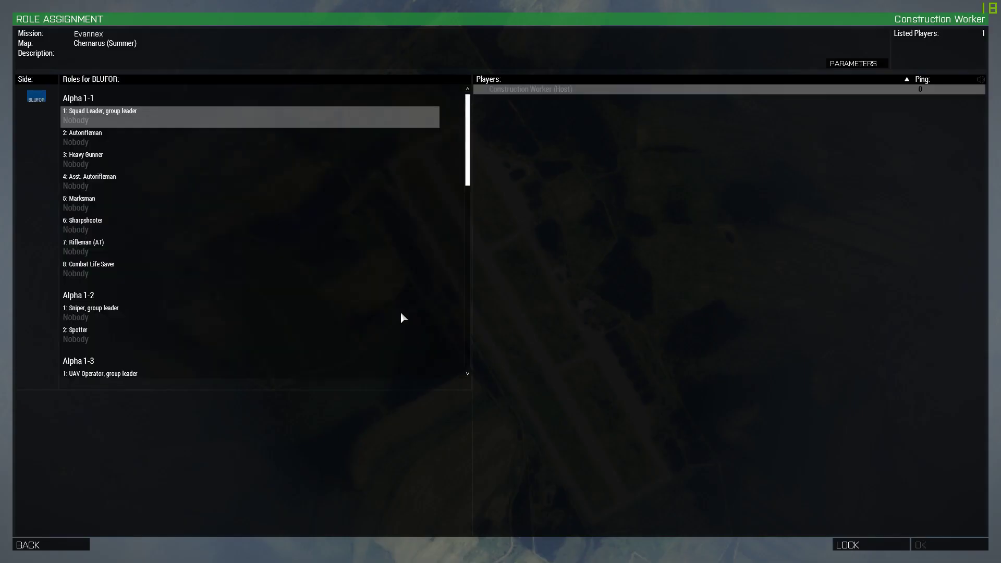
Step: Take the Sharpshooter role in Alpha 1-1, review the mission parameters and start the mission
{"action": "left_click", "coordinate": [128, 221]}
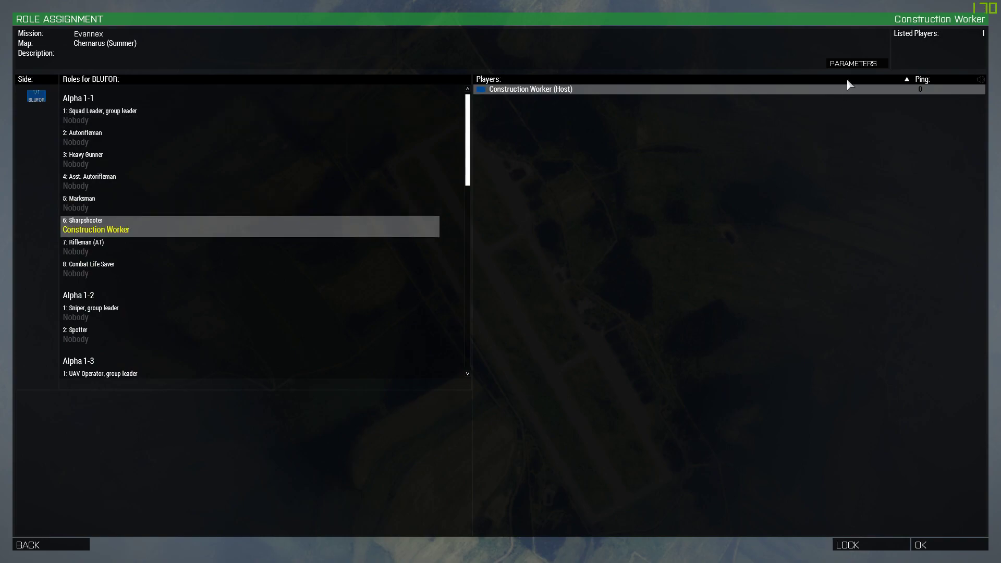
{"action": "left_click", "coordinate": [841, 64]}
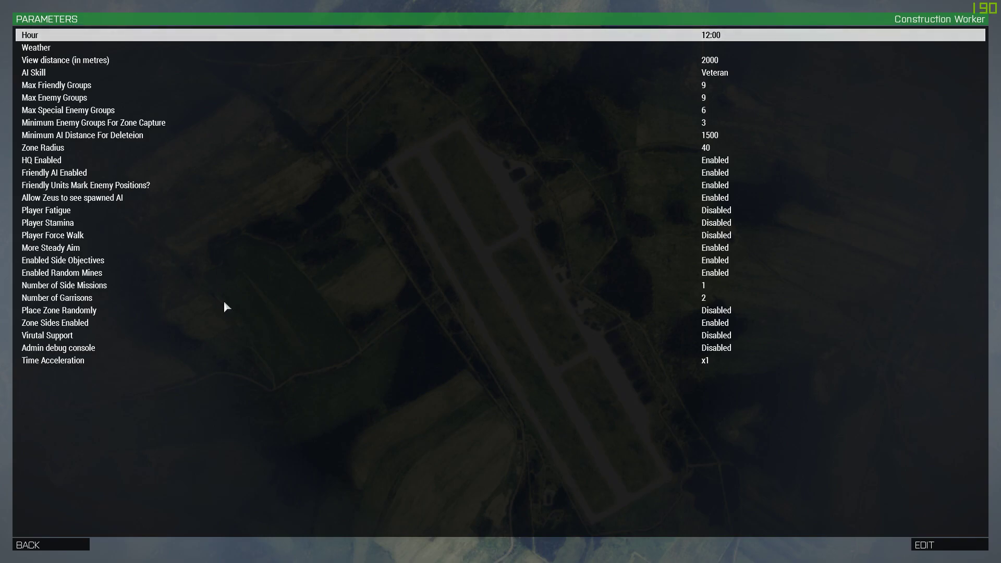
{"action": "left_click", "coordinate": [67, 545]}
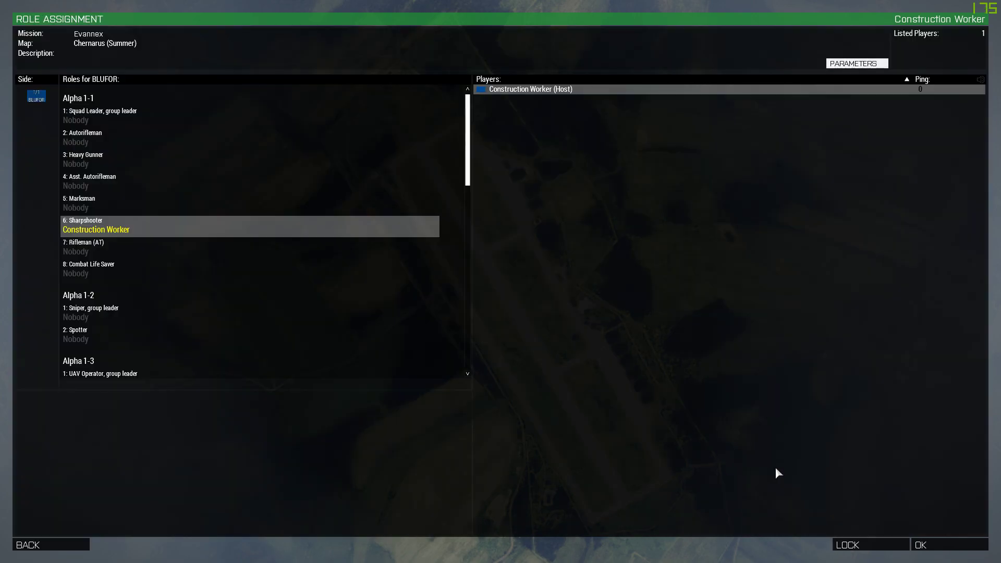
{"action": "left_click", "coordinate": [939, 545]}
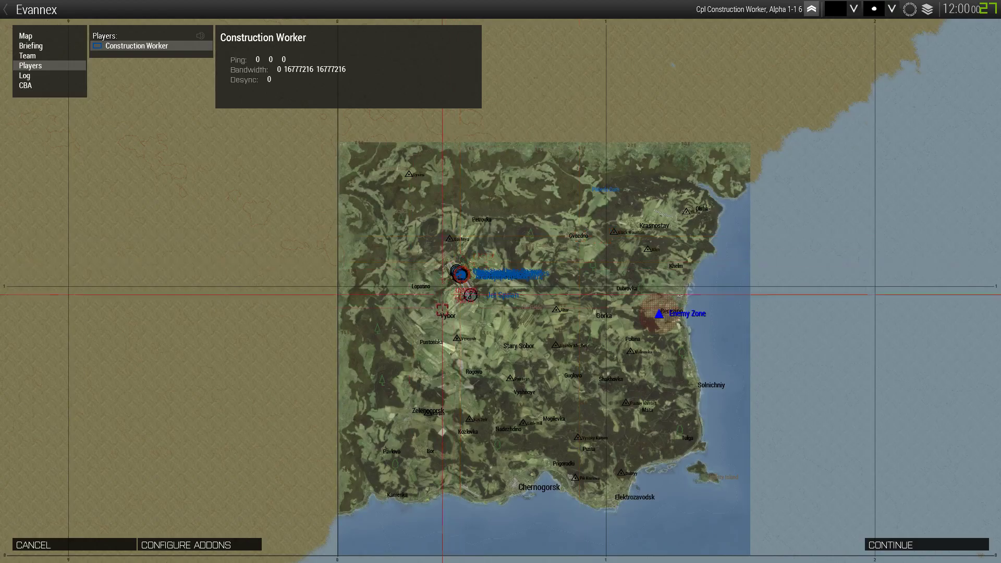
Step: Check the spawn markers around the airfield on the briefing map and continue into the mission
{"action": "scroll", "coordinate": [474, 246], "scroll_direction": "up", "scroll_amount": 5}
{"action": "scroll", "coordinate": [473, 247], "scroll_direction": "up", "scroll_amount": 3}
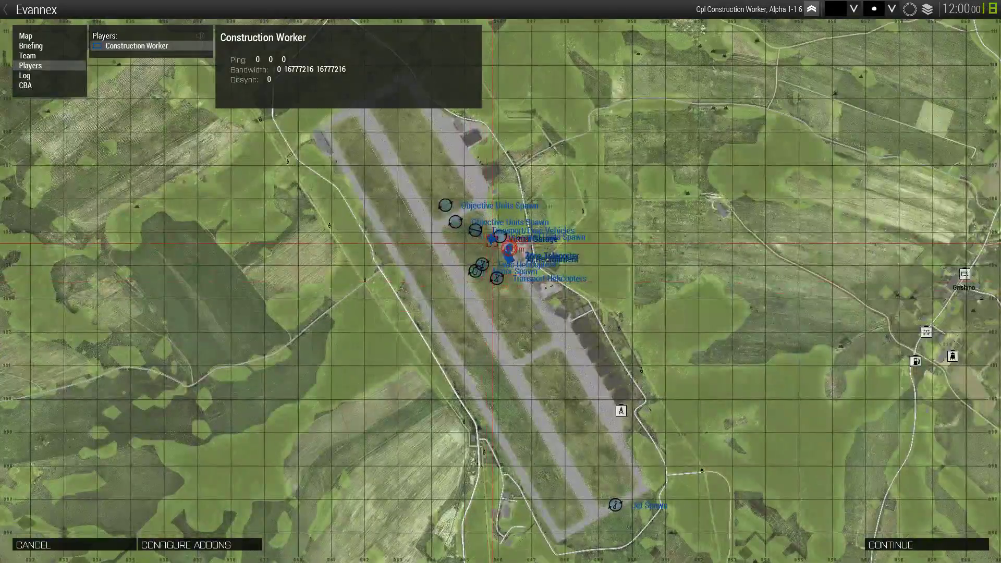
{"action": "scroll", "coordinate": [474, 248], "scroll_direction": "up", "scroll_amount": 4}
{"action": "scroll", "coordinate": [475, 251], "scroll_direction": "up", "scroll_amount": 2}
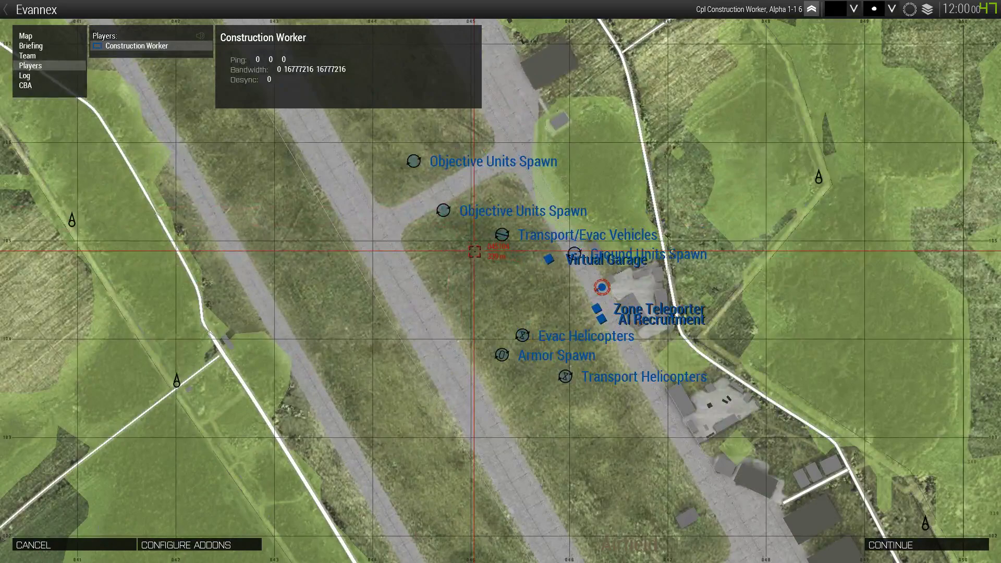
{"action": "left_click", "coordinate": [919, 541]}
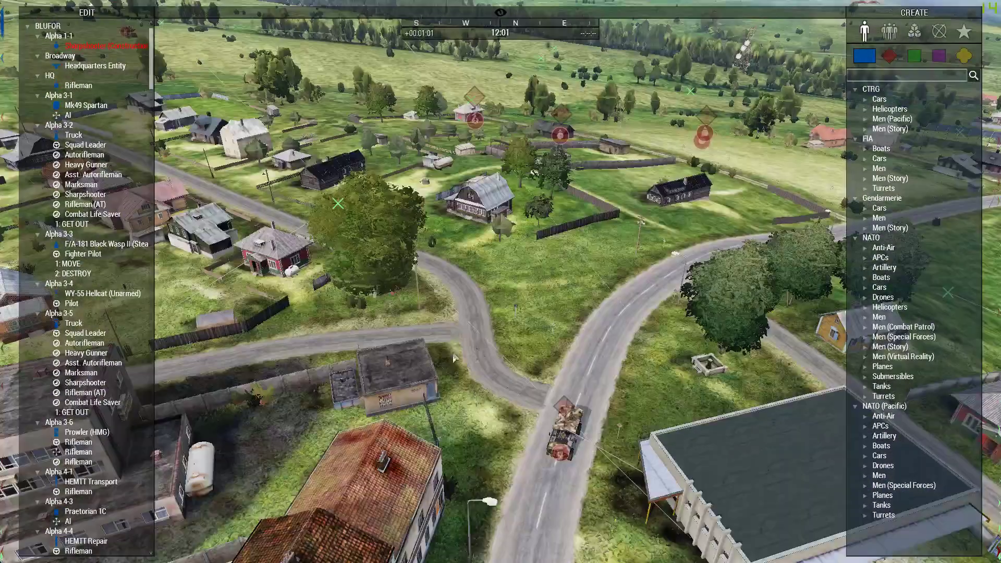
Step: Examine the enemy zone, the airfield base and the friendly convoys on the Zeus map
{"action": "scroll", "coordinate": [569, 347], "scroll_direction": "down", "scroll_amount": 5}
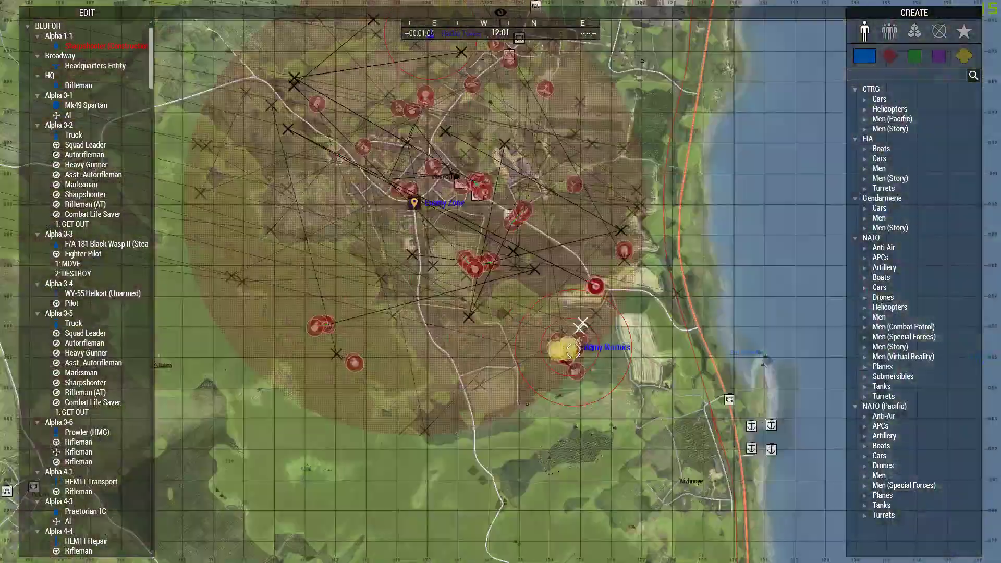
{"action": "scroll", "coordinate": [572, 349], "scroll_direction": "down", "scroll_amount": 3}
{"action": "scroll", "coordinate": [685, 357], "scroll_direction": "down", "scroll_amount": 4}
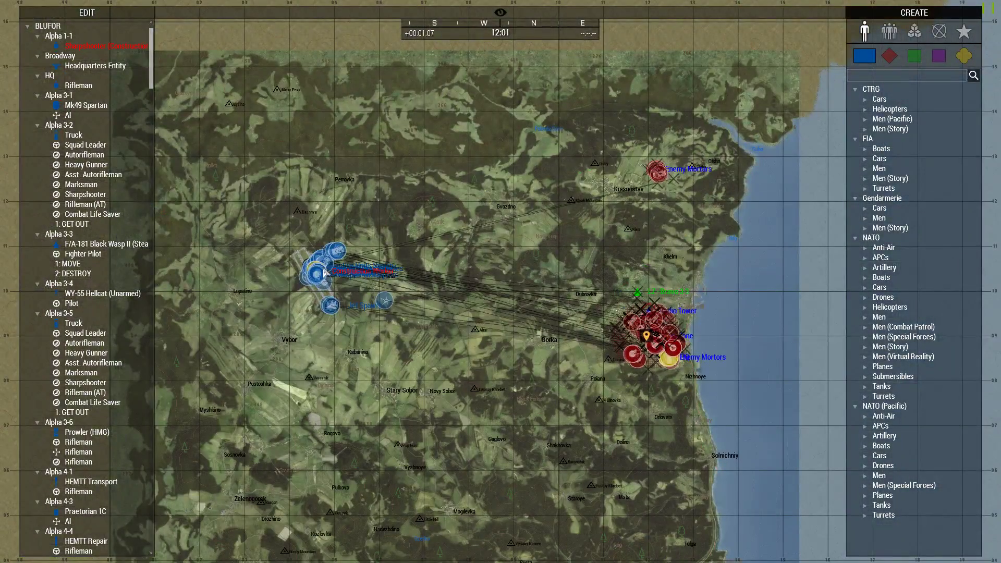
{"action": "scroll", "coordinate": [299, 270], "scroll_direction": "up", "scroll_amount": 1}
{"action": "scroll", "coordinate": [288, 272], "scroll_direction": "up", "scroll_amount": 10}
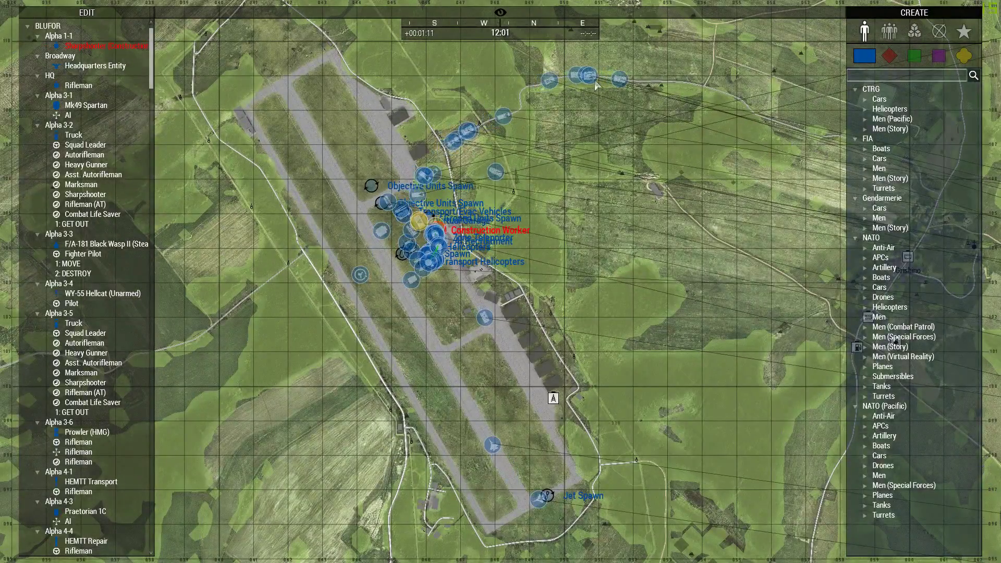
{"action": "scroll", "coordinate": [596, 85], "scroll_direction": "up", "scroll_amount": 4}
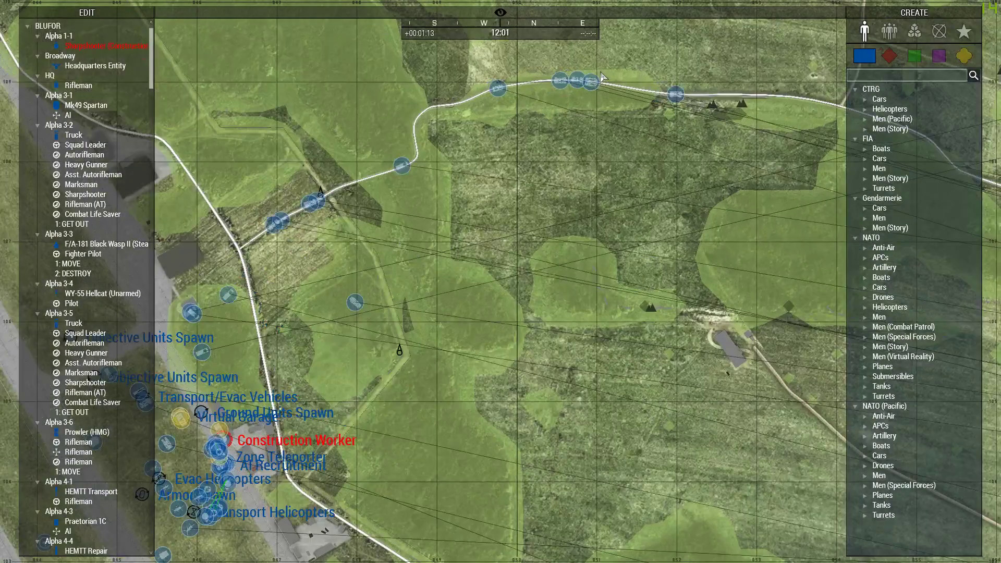
{"action": "scroll", "coordinate": [602, 77], "scroll_direction": "down", "scroll_amount": 5}
{"action": "scroll", "coordinate": [520, 173], "scroll_direction": "up", "scroll_amount": 2}
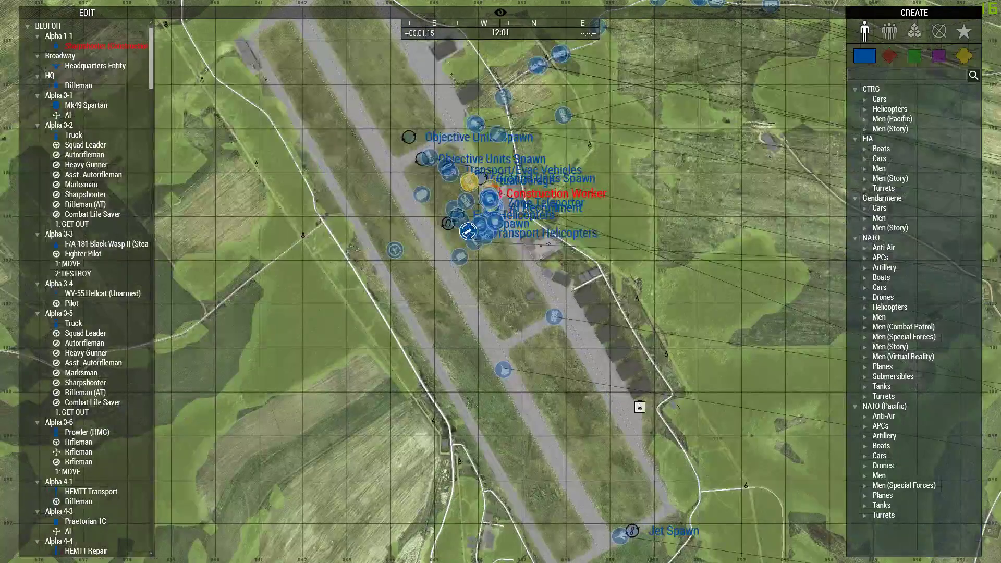
Step: Survey the airfield base in 3D and inspect the spawned jet at the southern end of the runway
{"action": "key", "text": "m"}
{"action": "right_click_drag", "start_coordinate": [547, 243], "coordinate": [652, 208]}
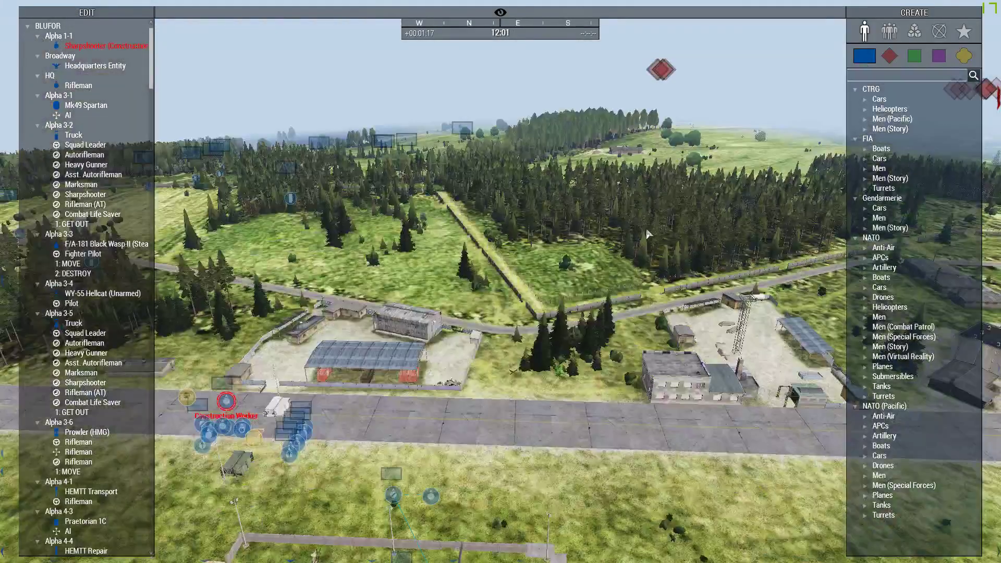
{"action": "key", "text": "s"}
{"action": "key", "text": "w"}
{"action": "right_click_drag", "start_coordinate": [446, 328], "coordinate": [425, 329]}
{"action": "key", "text": "w"}
{"action": "key", "text": "w"}
{"action": "key", "text": "d"}
{"action": "right_click_drag", "start_coordinate": [633, 333], "coordinate": [621, 332]}
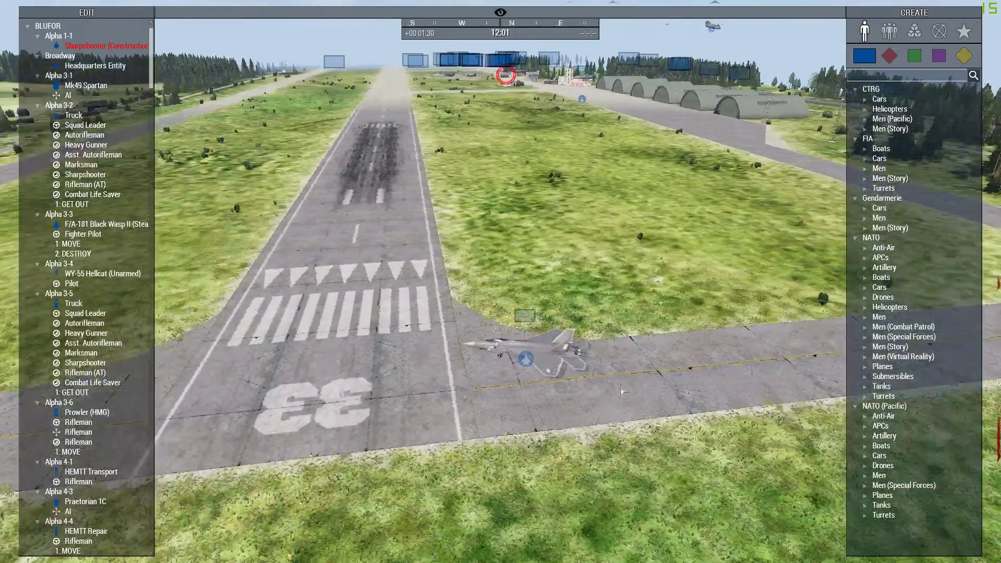
Step: Follow the runway back to the base and inspect the helicopter pads and spawned helicopters from above
{"action": "right_click_drag", "start_coordinate": [622, 391], "coordinate": [613, 360]}
{"action": "key", "text": "w"}
{"action": "key", "text": "w"}
{"action": "right_click_drag", "start_coordinate": [516, 424], "coordinate": [496, 380]}
{"action": "right_click", "coordinate": [528, 402], "text": "ctrl"}
{"action": "key", "text": "w"}
{"action": "key", "text": "a"}
{"action": "right_click_drag", "start_coordinate": [471, 345], "coordinate": [480, 386]}
{"action": "key", "text": "w"}
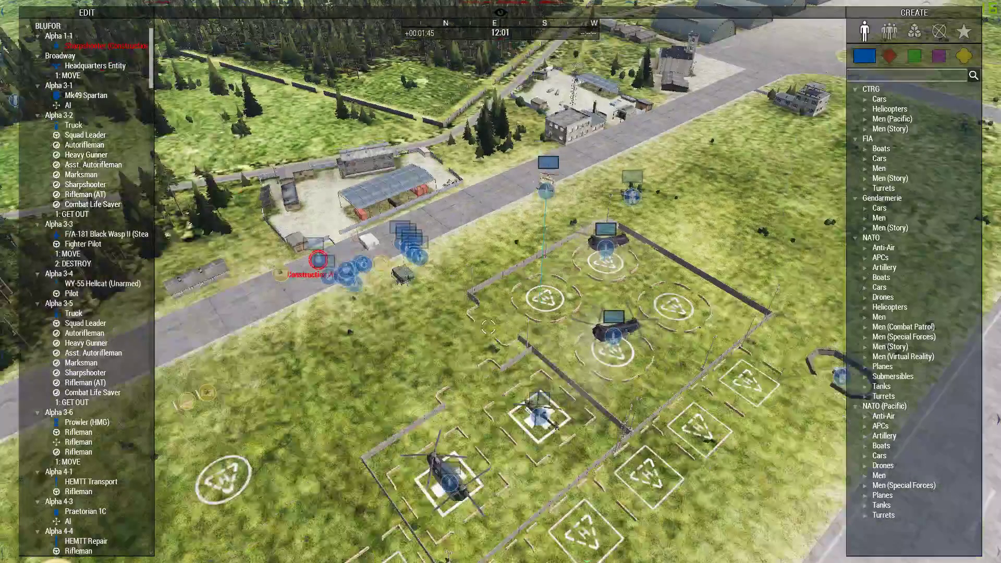
Step: Examine the enemy zone, the drop-off points around it and the friendly unit routes on the Zeus map
{"action": "key", "text": "m"}
{"action": "scroll", "coordinate": [368, 313], "scroll_direction": "down", "scroll_amount": 5}
{"action": "scroll", "coordinate": [600, 334], "scroll_direction": "up", "scroll_amount": 3}
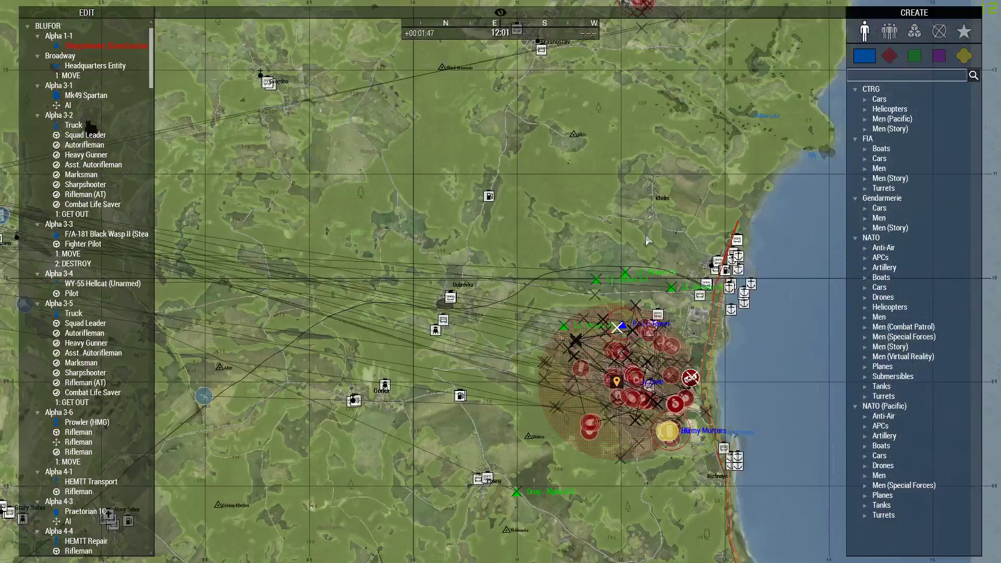
{"action": "scroll", "coordinate": [663, 348], "scroll_direction": "up", "scroll_amount": 3}
{"action": "scroll", "coordinate": [667, 162], "scroll_direction": "down", "scroll_amount": 4}
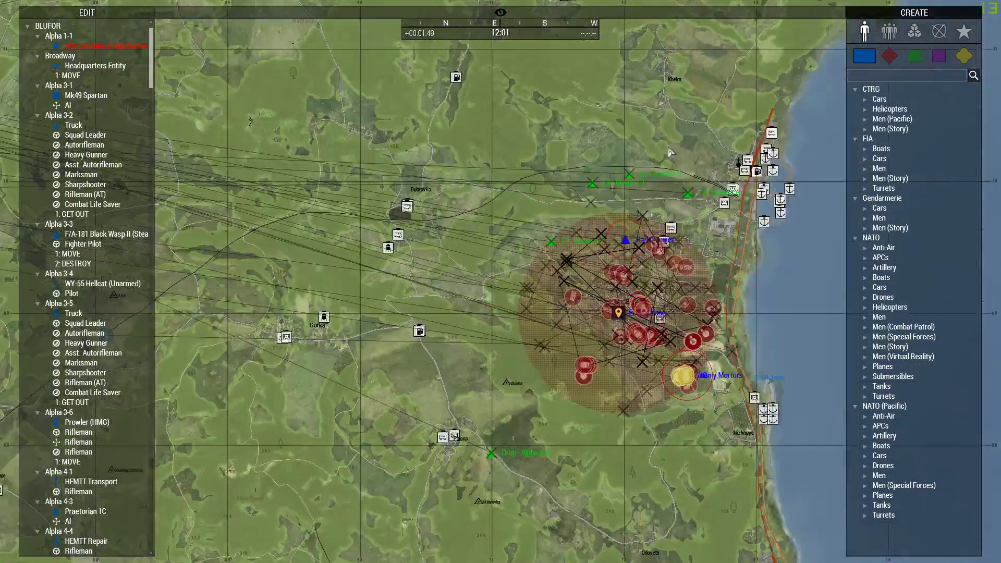
{"action": "scroll", "coordinate": [576, 328], "scroll_direction": "up", "scroll_amount": 3}
{"action": "key", "text": "m"}
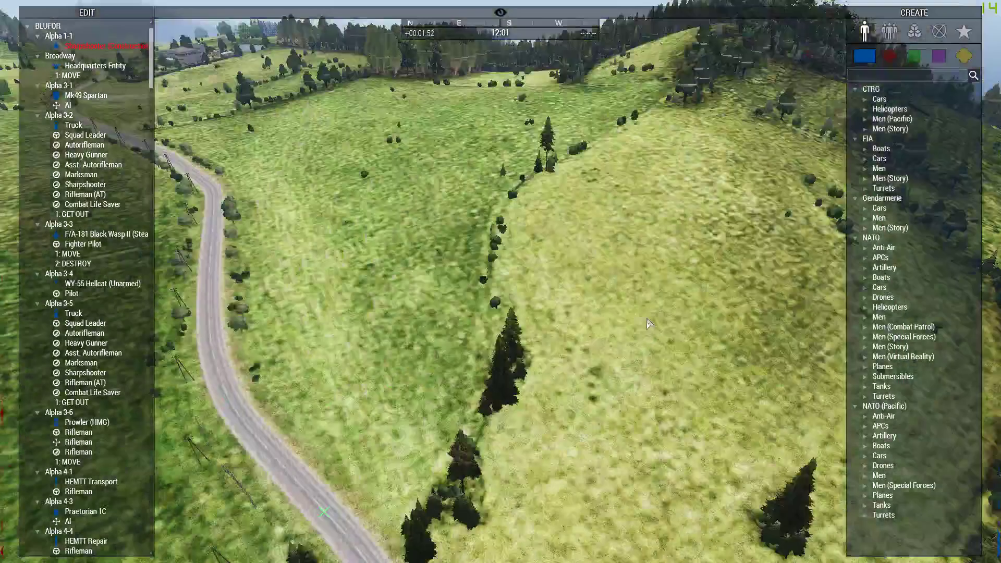
{"action": "right_click_drag", "start_coordinate": [649, 324], "coordinate": [454, 334]}
{"action": "key", "text": "m"}
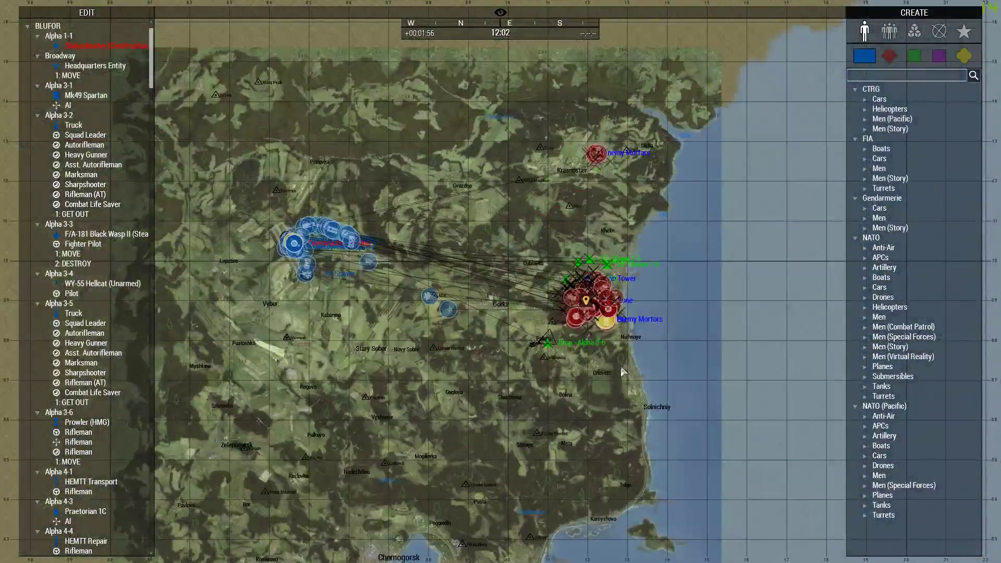
Step: Check the friendly routes leading east from the airfield on the Zeus map and view a moving vehicle on the road in 3D
{"action": "scroll", "coordinate": [335, 253], "scroll_direction": "up", "scroll_amount": 4}
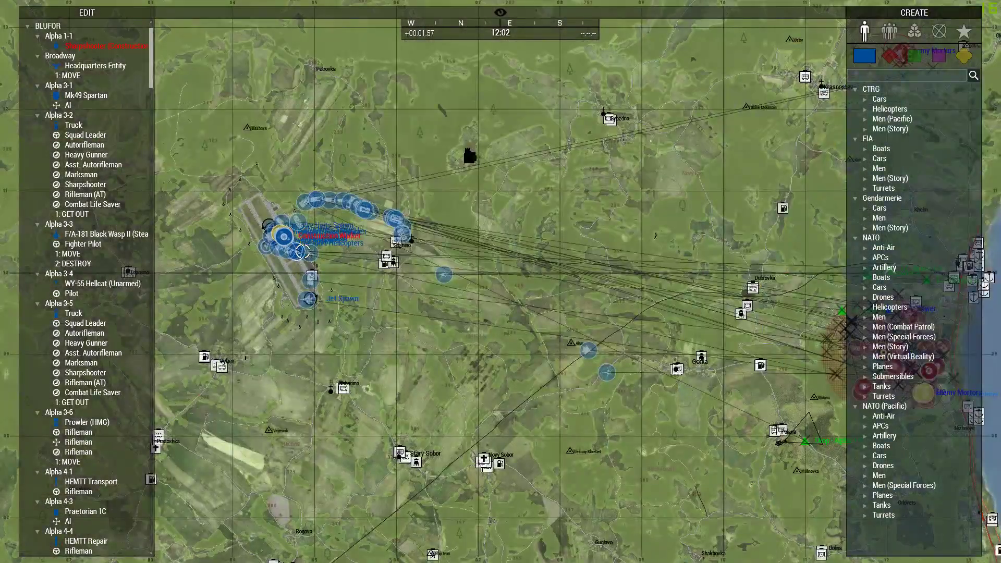
{"action": "key", "text": "m"}
{"action": "key", "text": "f"}
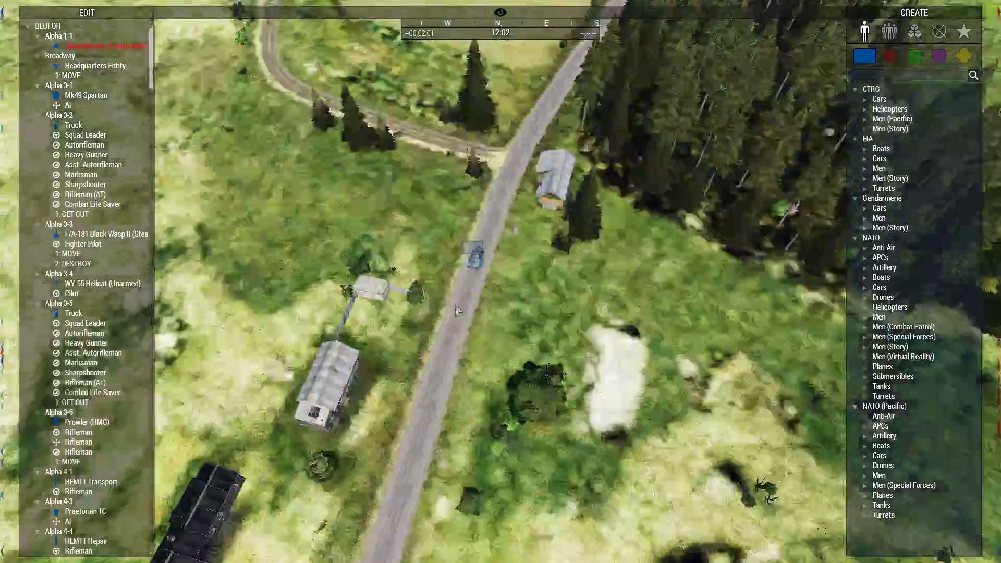
{"action": "right_click_drag", "start_coordinate": [456, 313], "coordinate": [447, 277]}
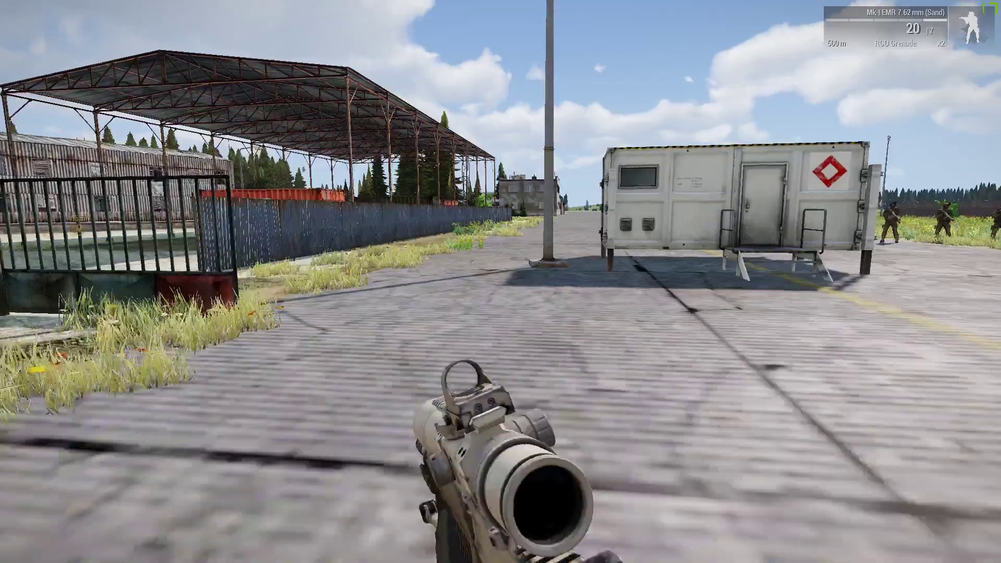
Step: Switch to third-person view and walk past the medical container to look closely at the row of recruitable soldiers
{"action": "key", "text": "KP_Enter"}
{"action": "key", "text": "w"}
{"action": "key", "text": "w"}
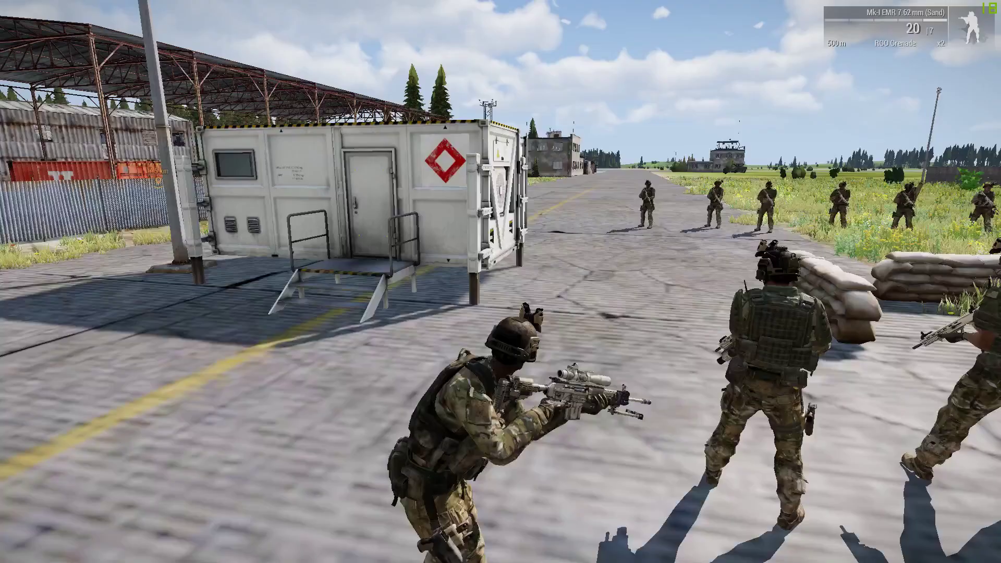
{"action": "key", "text": "w"}
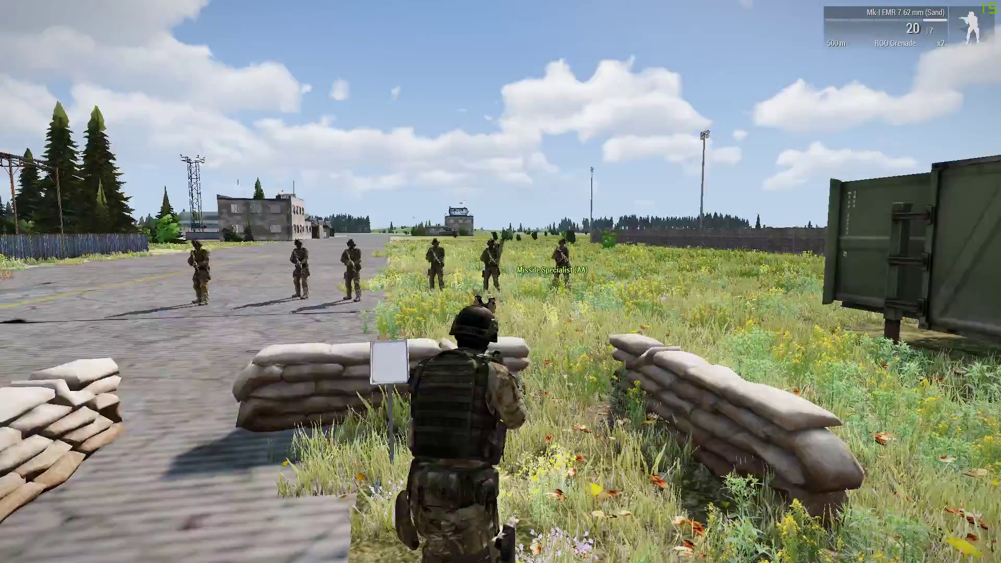
{"action": "right_click", "coordinate": [500, 281]}
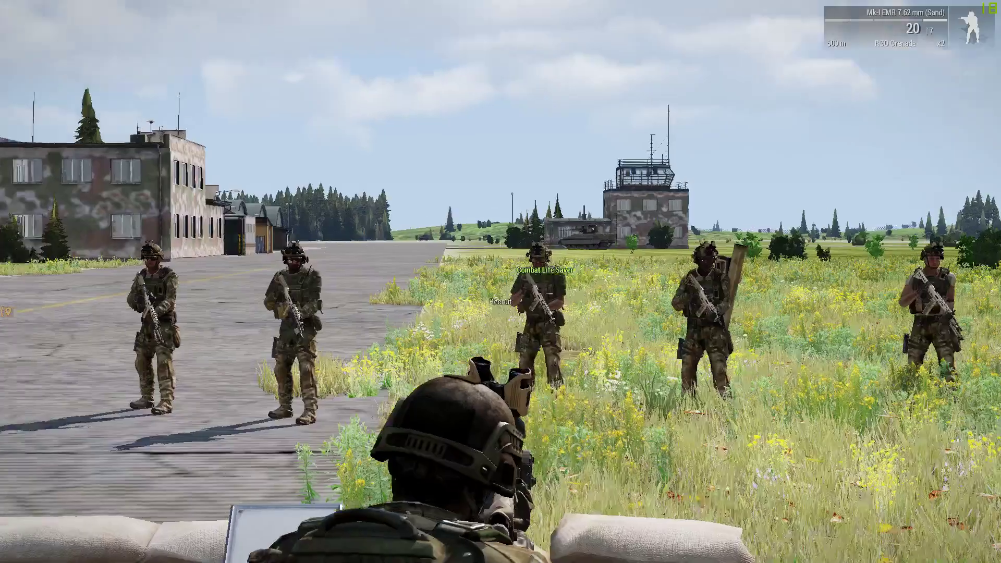
{"action": "right_click", "coordinate": [500, 282]}
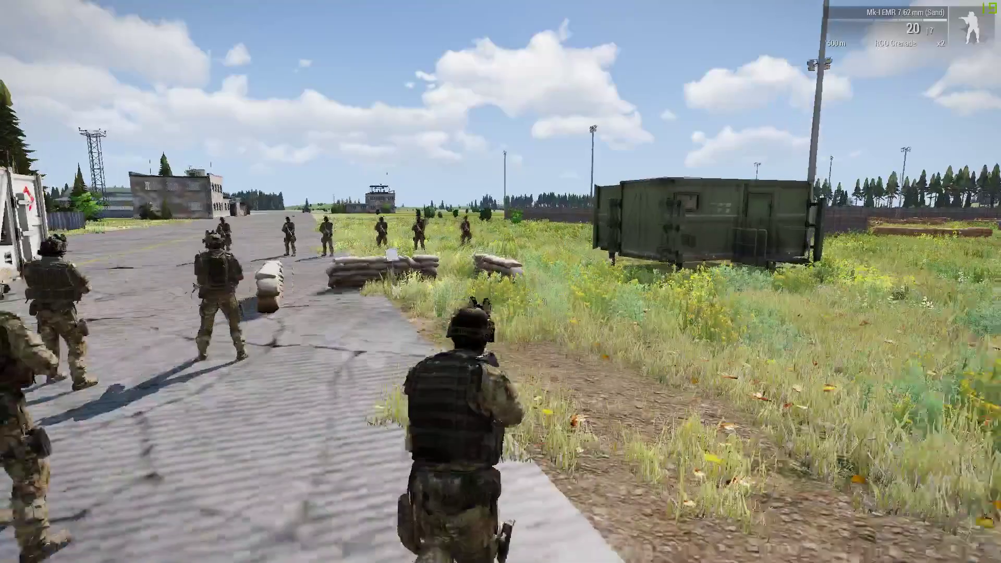
Step: Walk around the sandbags and along the line of recruitable soldiers, inspecting the Rifleman and Missile Specialist (AA) up close
{"action": "key", "text": "w"}
{"action": "key", "text": "a"}
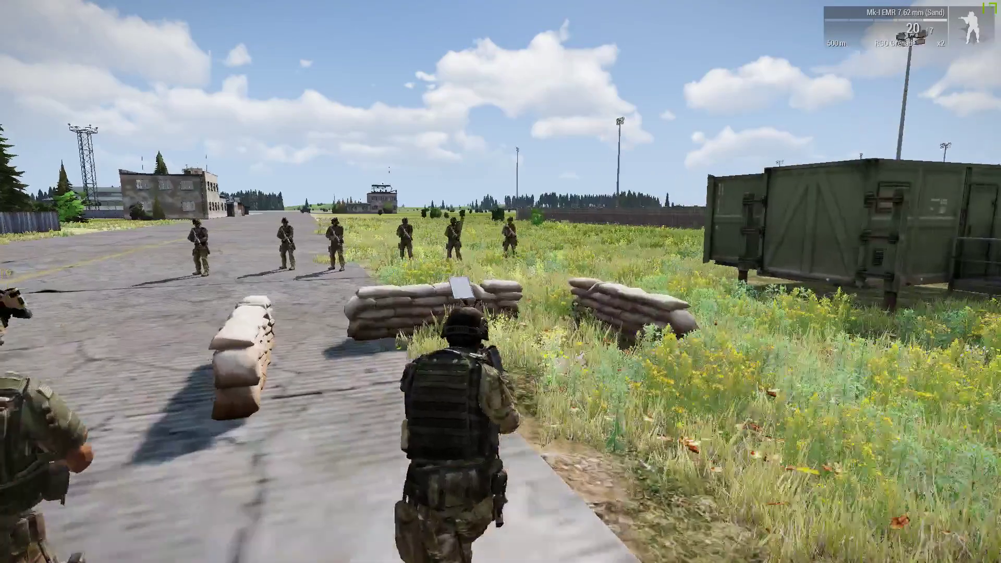
{"action": "key", "text": "w"}
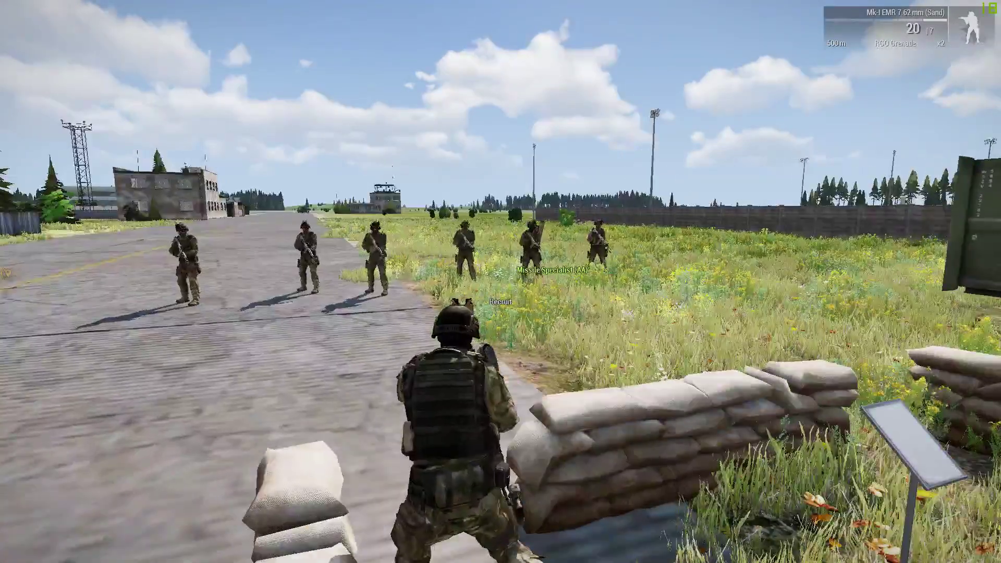
{"action": "key", "text": "w"}
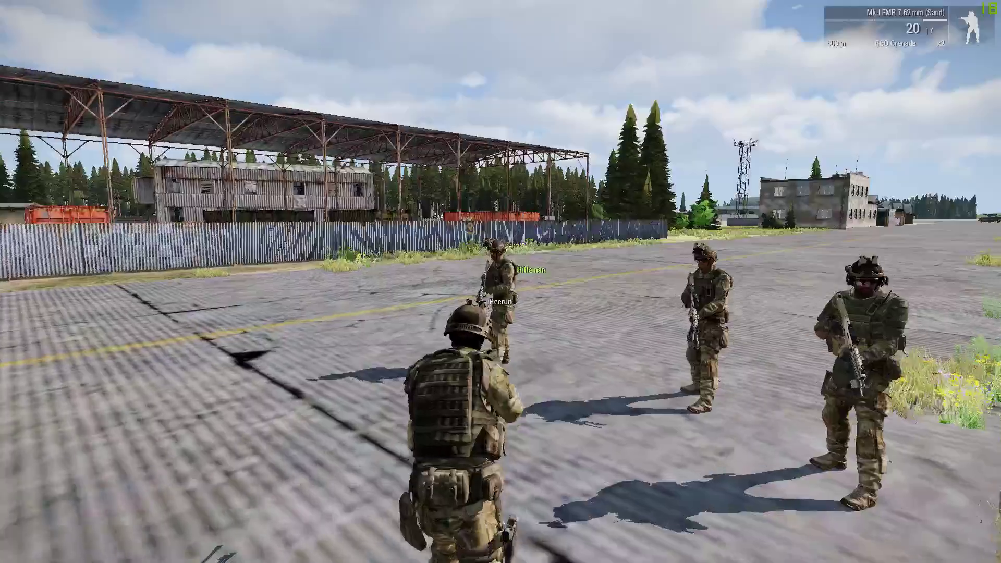
{"action": "key", "text": "w"}
{"action": "scroll", "coordinate": [500, 281], "scroll_direction": "down", "scroll_amount": 1}
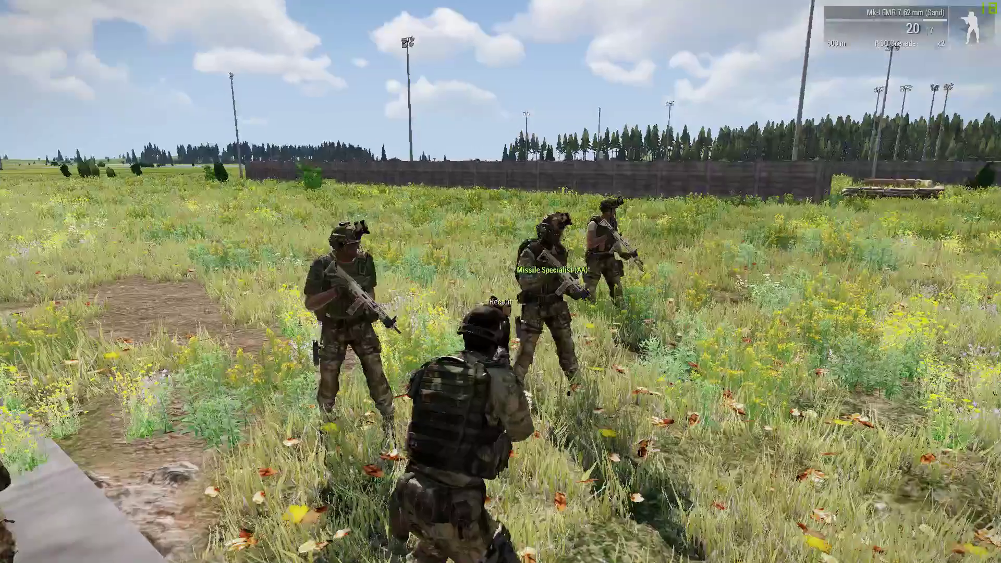
{"action": "right_click", "coordinate": [501, 282]}
{"action": "right_click", "coordinate": [501, 282]}
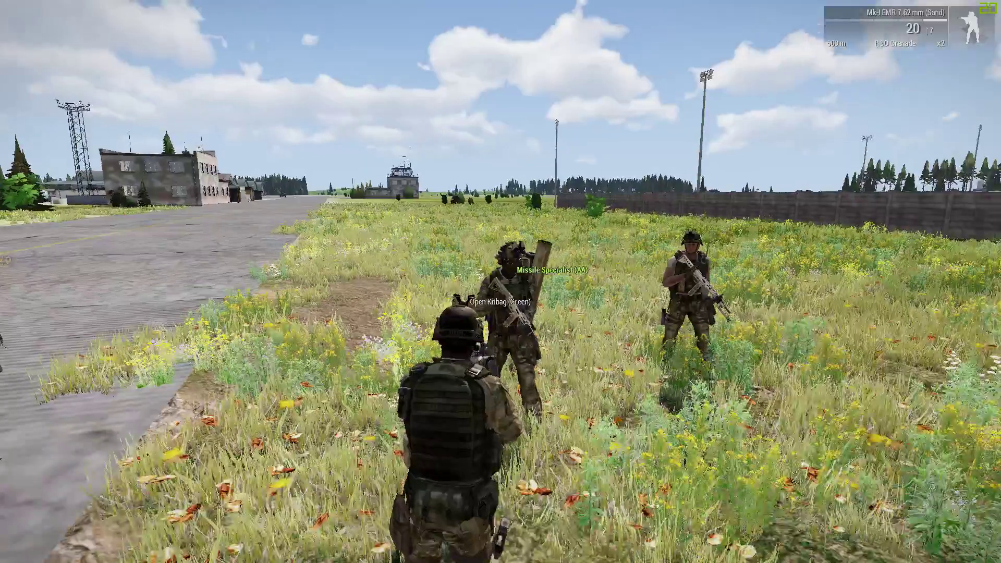
{"action": "scroll", "coordinate": [501, 281], "scroll_direction": "down", "scroll_amount": 2}
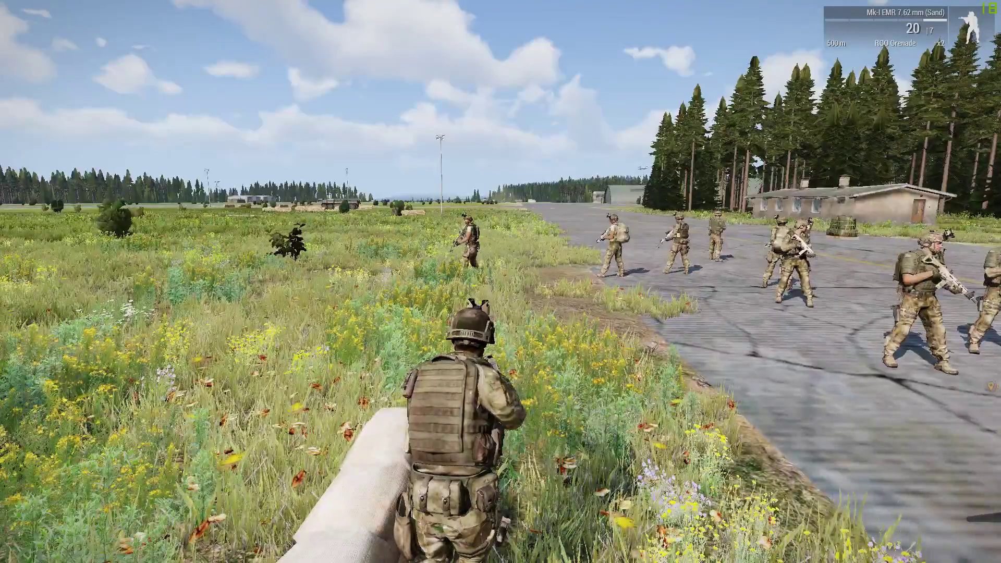
Step: Return to the Zeus view and fly east over the hills and forests towards the enemy unit markers
{"action": "key", "text": "y"}
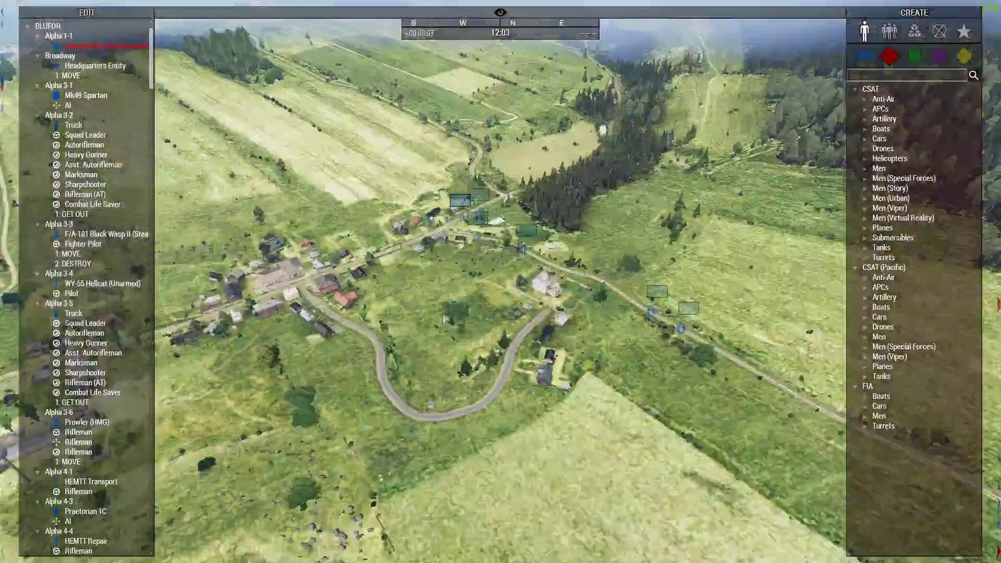
{"action": "right_click_drag", "start_coordinate": [446, 319], "coordinate": [518, 296]}
{"action": "key", "text": "w"}
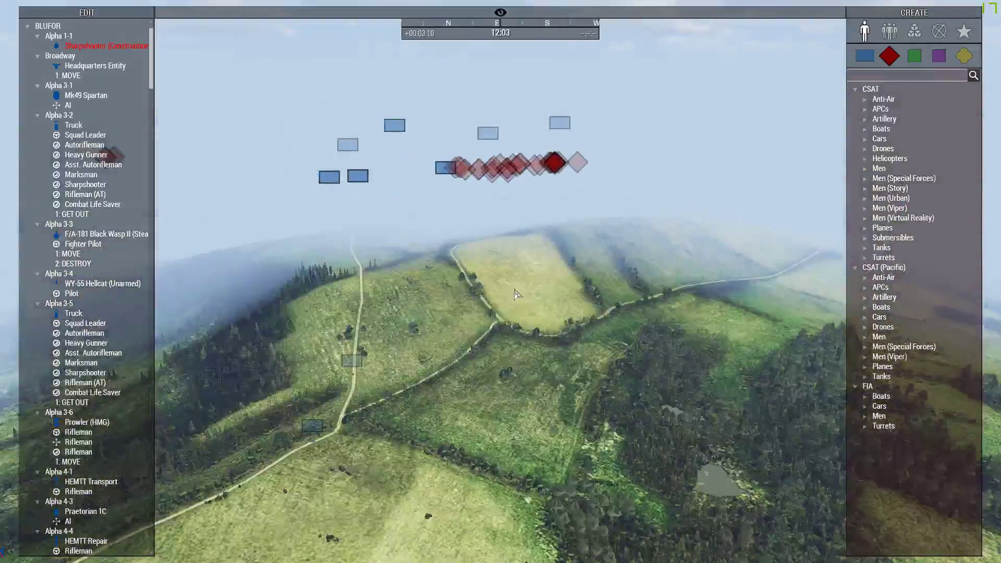
{"action": "key", "text": "w"}
{"action": "key", "text": "w"}
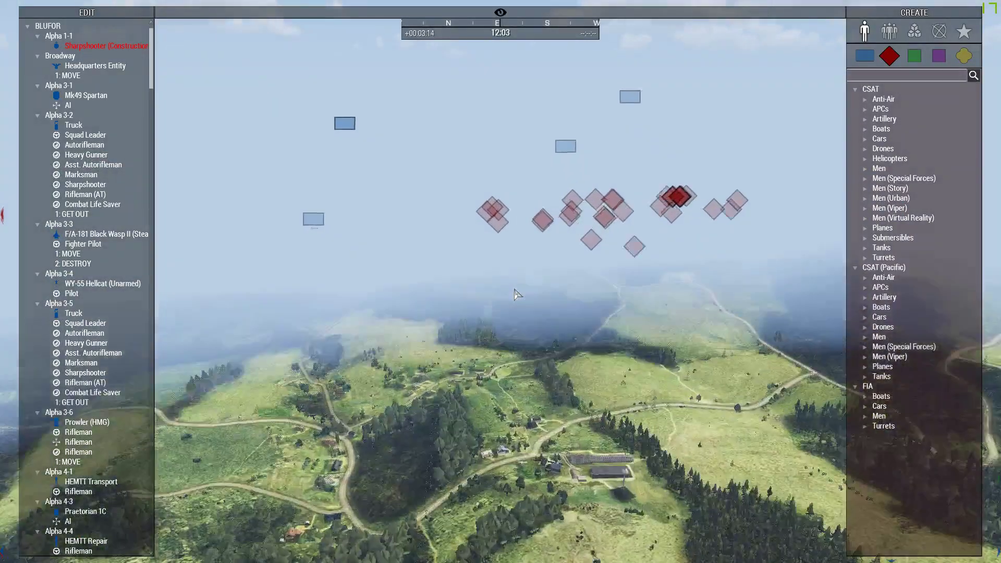
{"action": "key", "text": "w"}
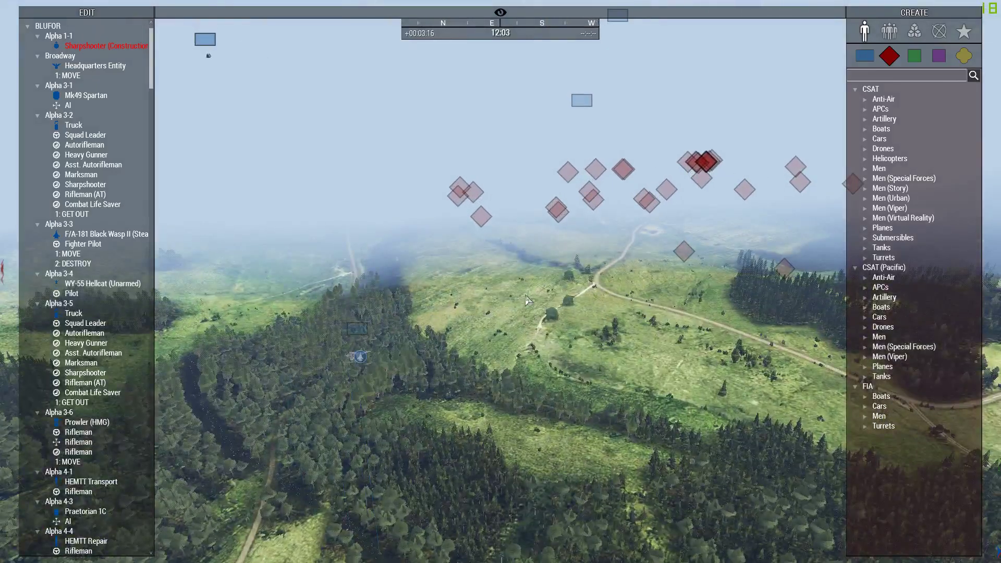
Step: Examine the friendly convoys' progress on the Zeus map and jump the camera to the village west of the enemy zone
{"action": "key", "text": "m"}
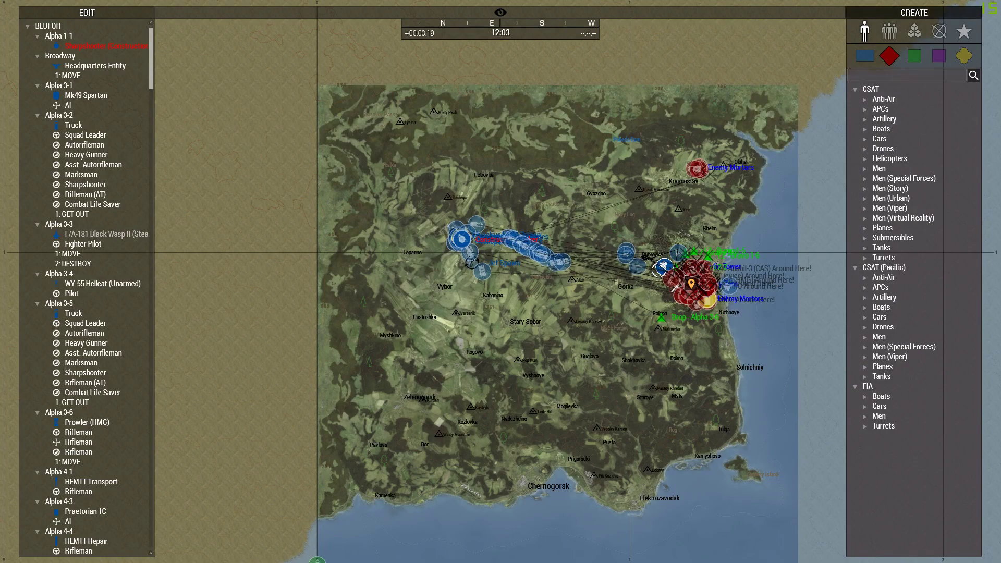
{"action": "scroll", "coordinate": [663, 267], "scroll_direction": "up", "scroll_amount": 3}
{"action": "scroll", "coordinate": [658, 269], "scroll_direction": "up", "scroll_amount": 5}
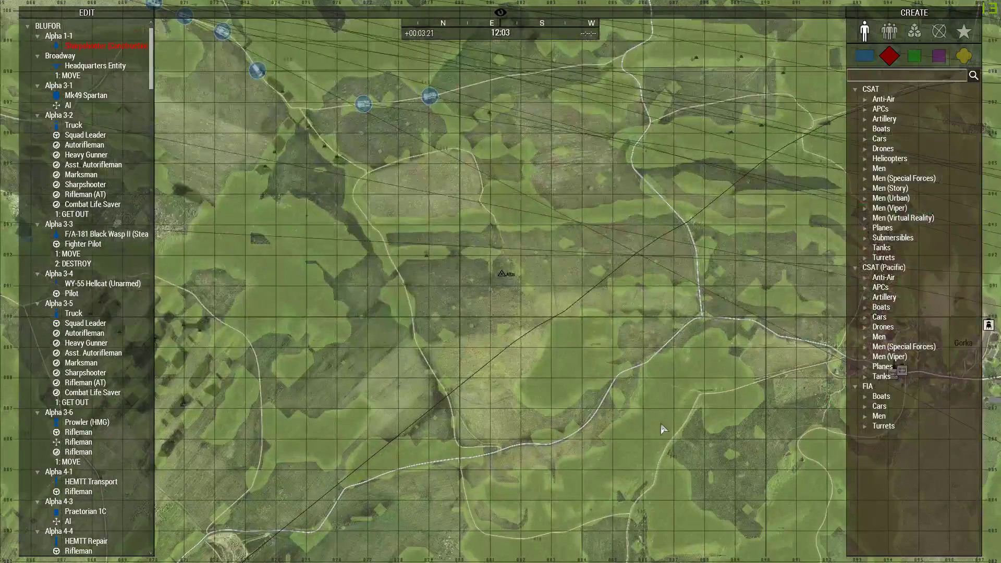
{"action": "scroll", "coordinate": [663, 427], "scroll_direction": "down", "scroll_amount": 3}
{"action": "double_click", "coordinate": [717, 350]}
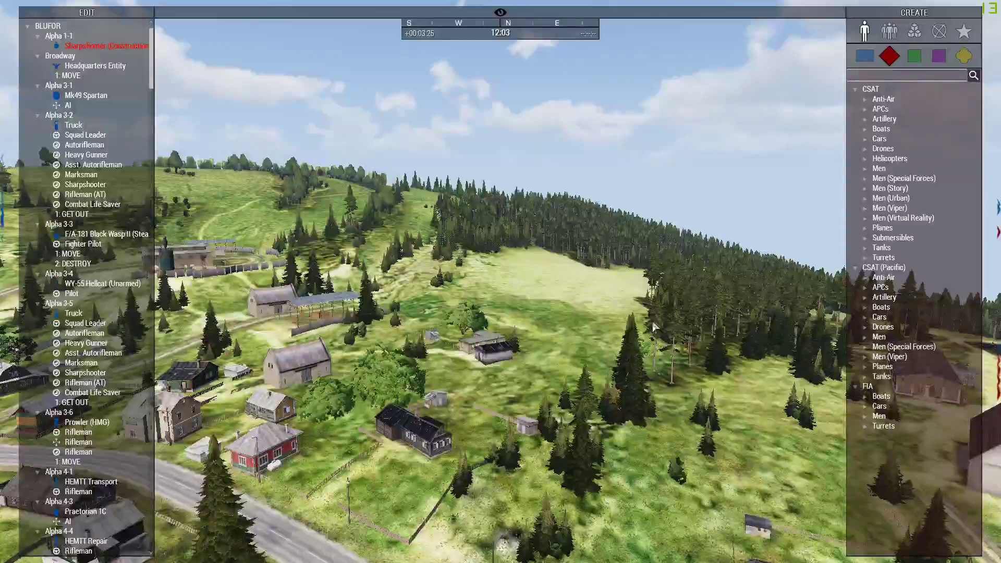
Step: Fly east over the forest to the enemy-held town and survey the enemy units and drop-off points around it
{"action": "right_click_drag", "start_coordinate": [656, 328], "coordinate": [561, 340]}
{"action": "key", "text": "w"}
{"action": "key", "text": "w"}
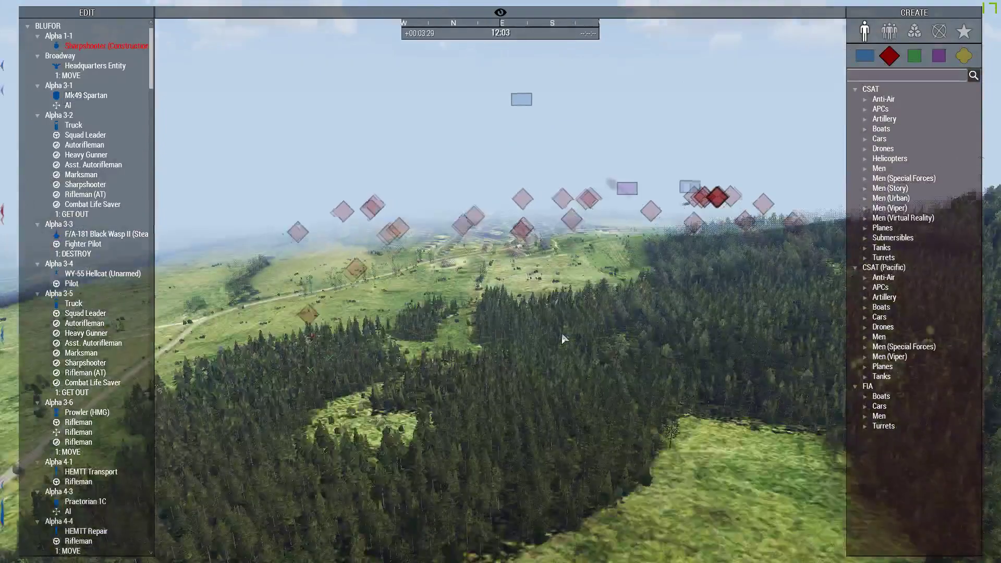
{"action": "key", "text": "w"}
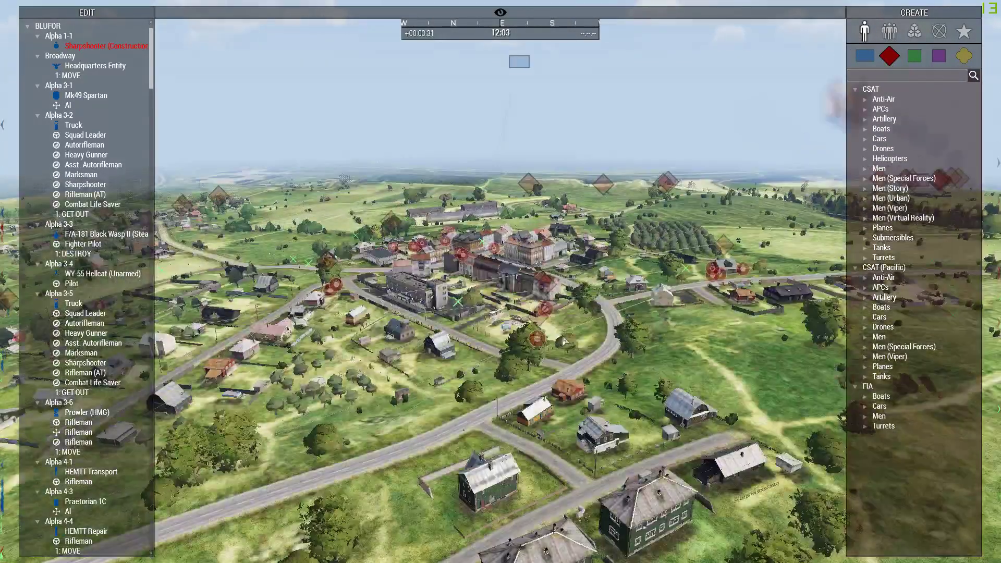
{"action": "key", "text": "w"}
{"action": "right_click_drag", "start_coordinate": [565, 341], "coordinate": [433, 318]}
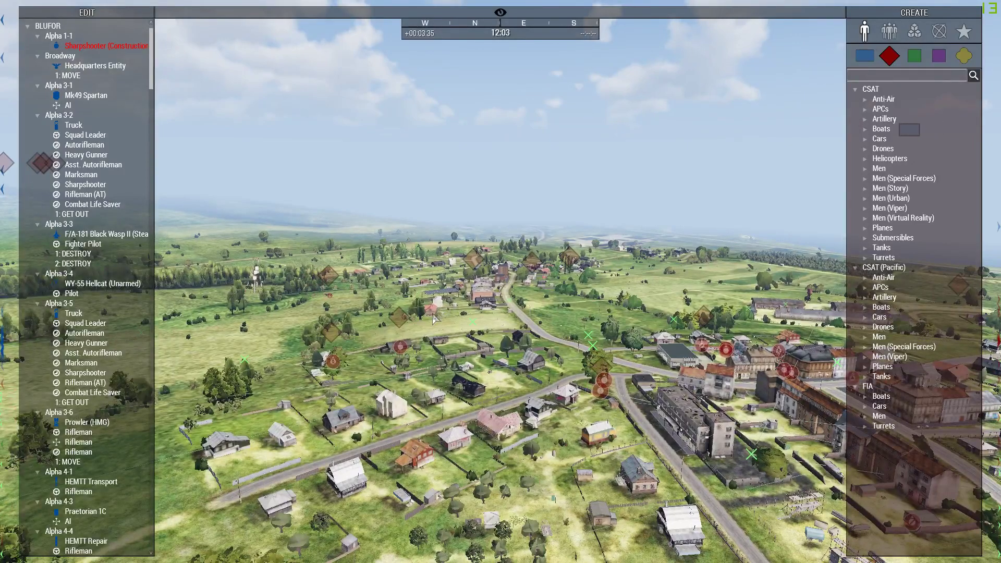